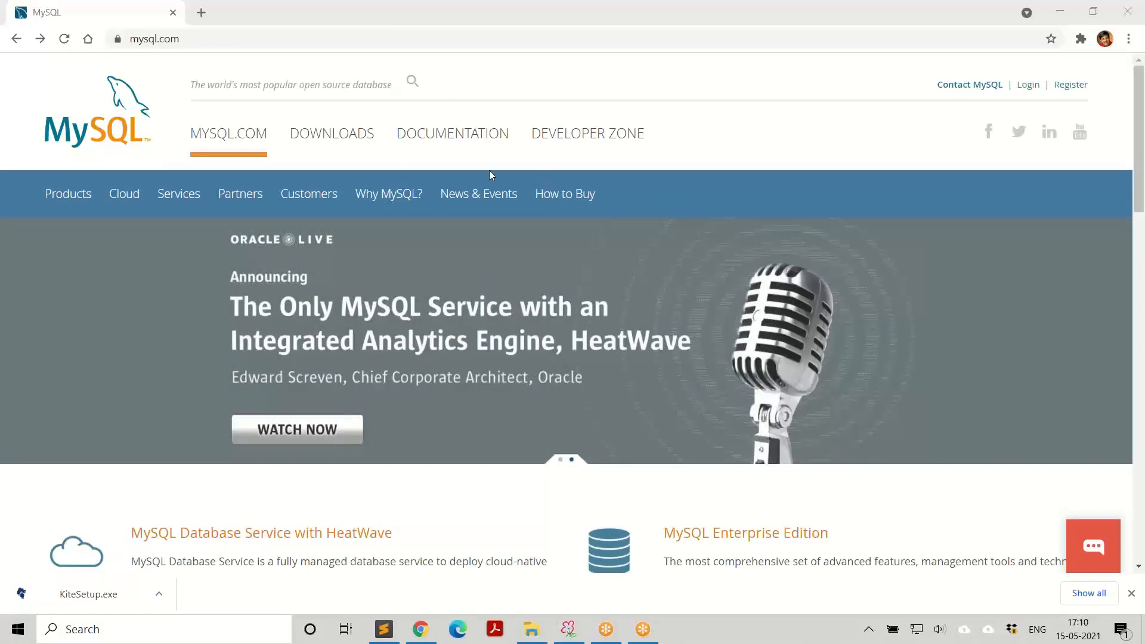
Open the MySQL Installer for Windows page through the MySQL Community (GPL) downloads
left_click(344, 140)
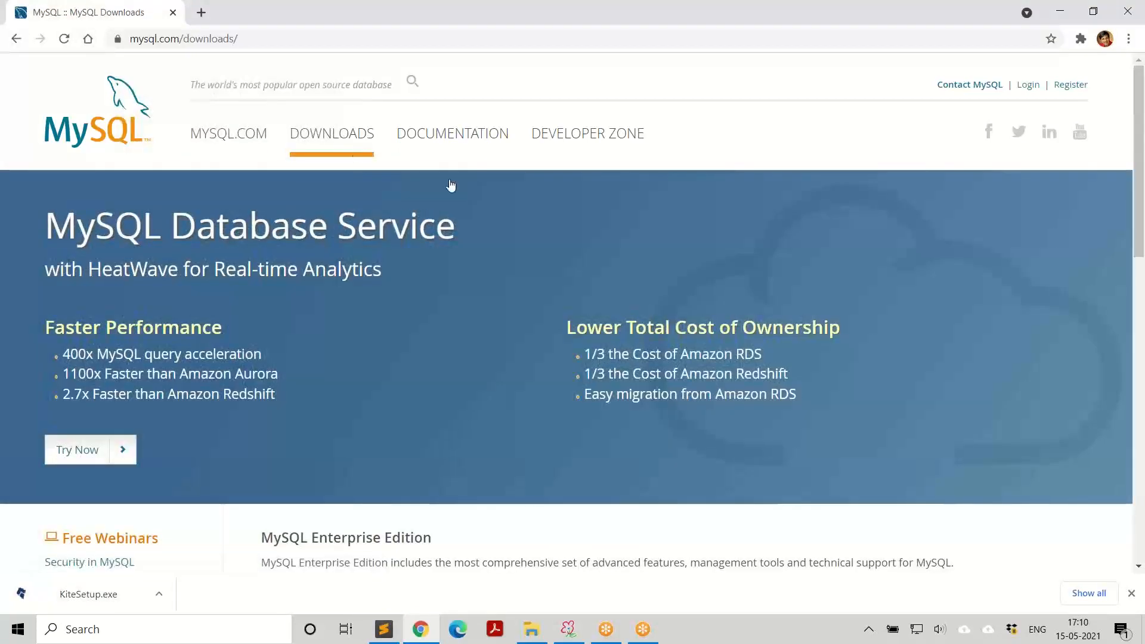
scroll(511, 243, "down", 7)
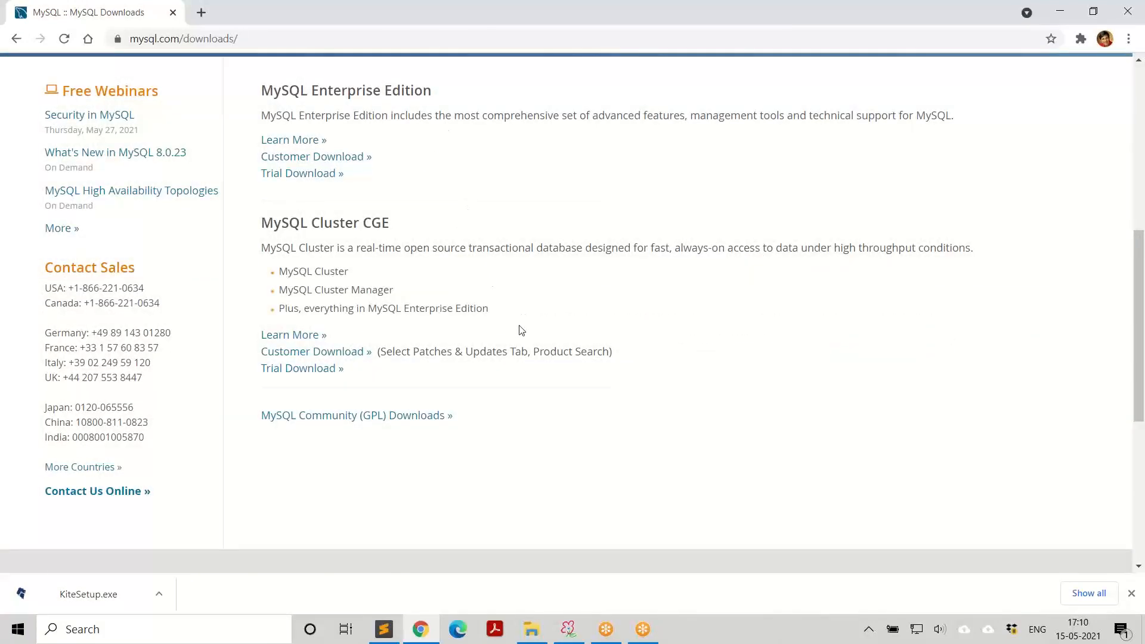
scroll(518, 327, "down", 3)
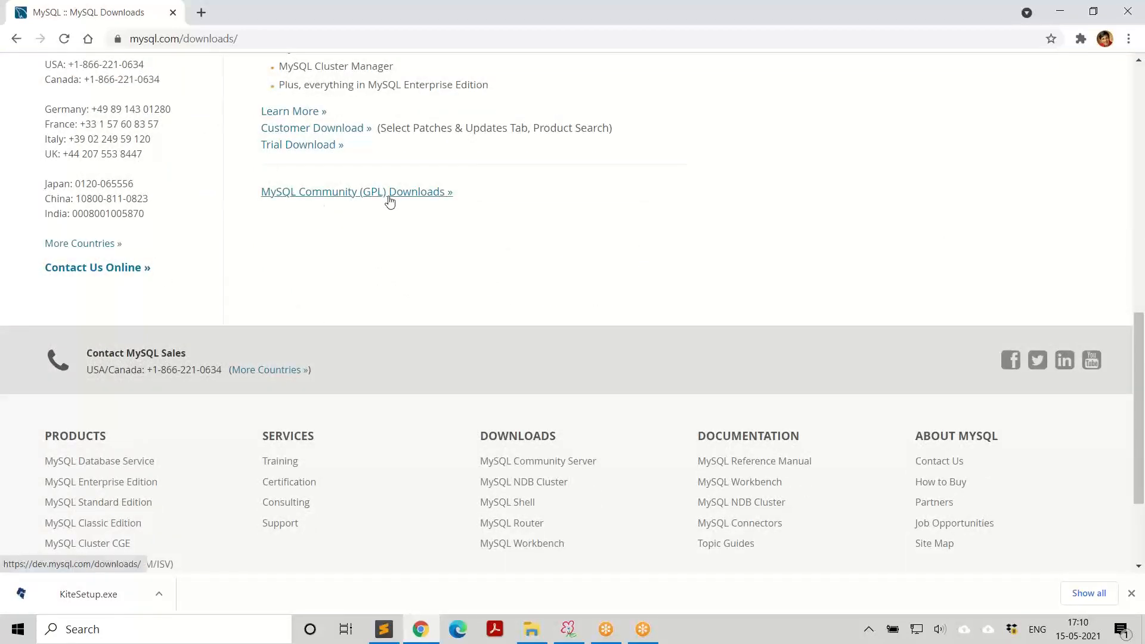
left_click(361, 195)
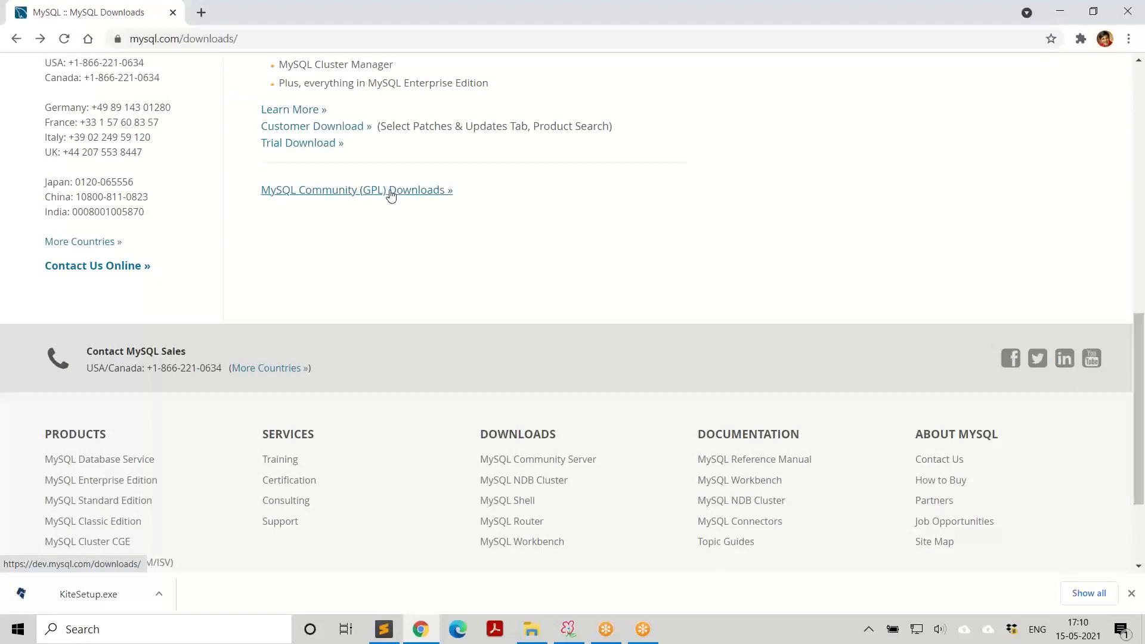
left_click(342, 192)
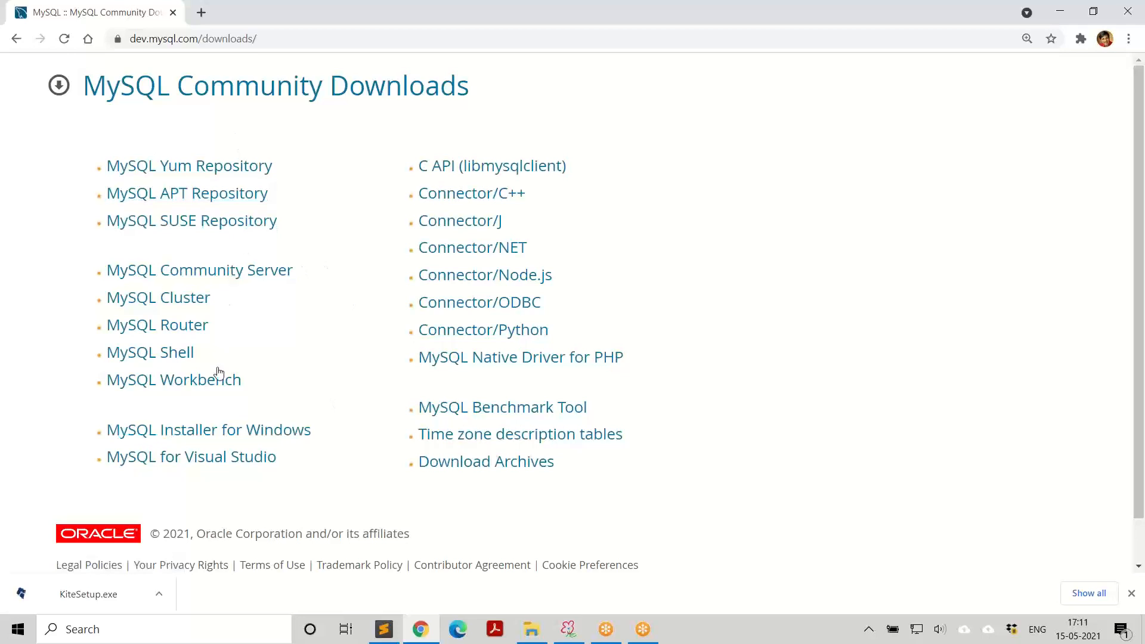
left_click(288, 439)
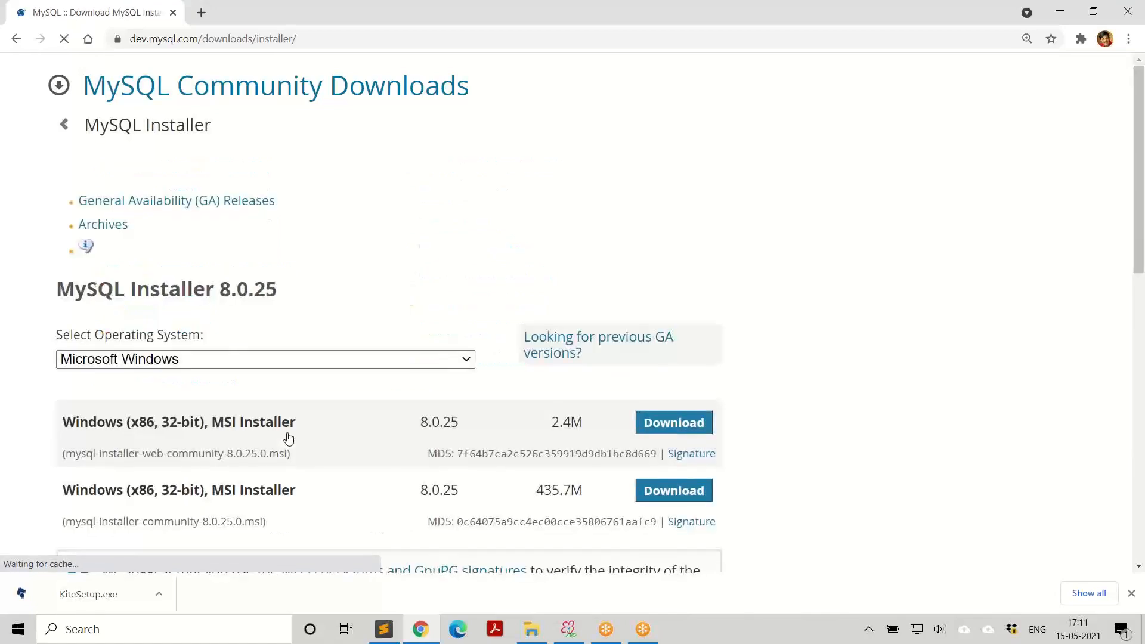
Compare the file names and sizes of the web-community and full community MSI installers for Windows
scroll(778, 287, "down", 2)
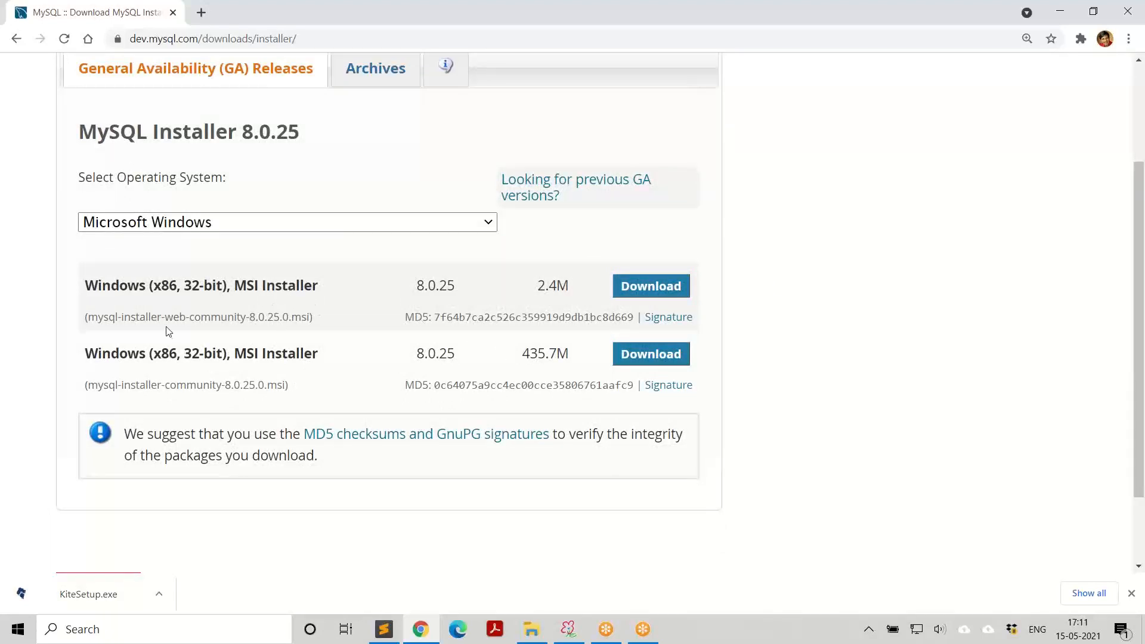
left_click_drag(166, 317, 244, 326)
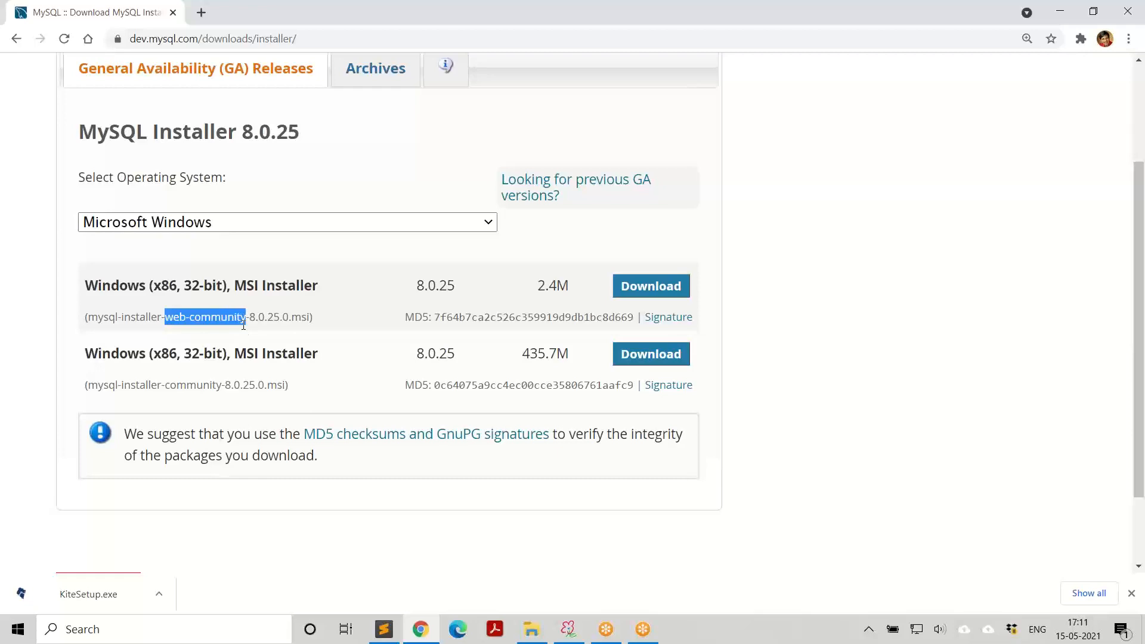
left_click(245, 331)
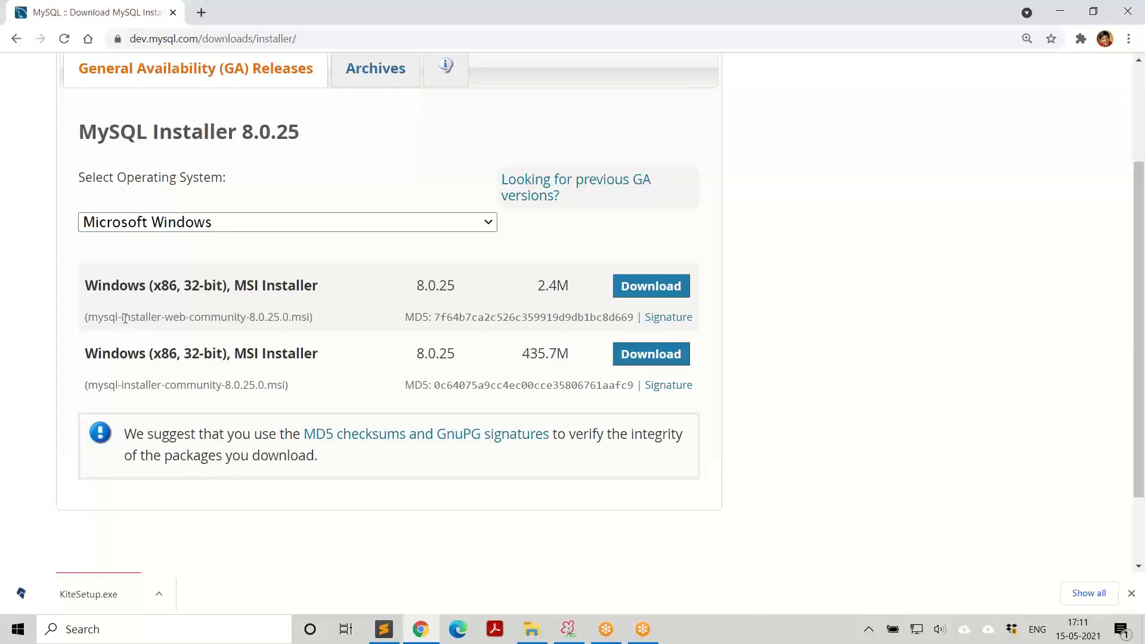
left_click_drag(125, 318, 246, 321)
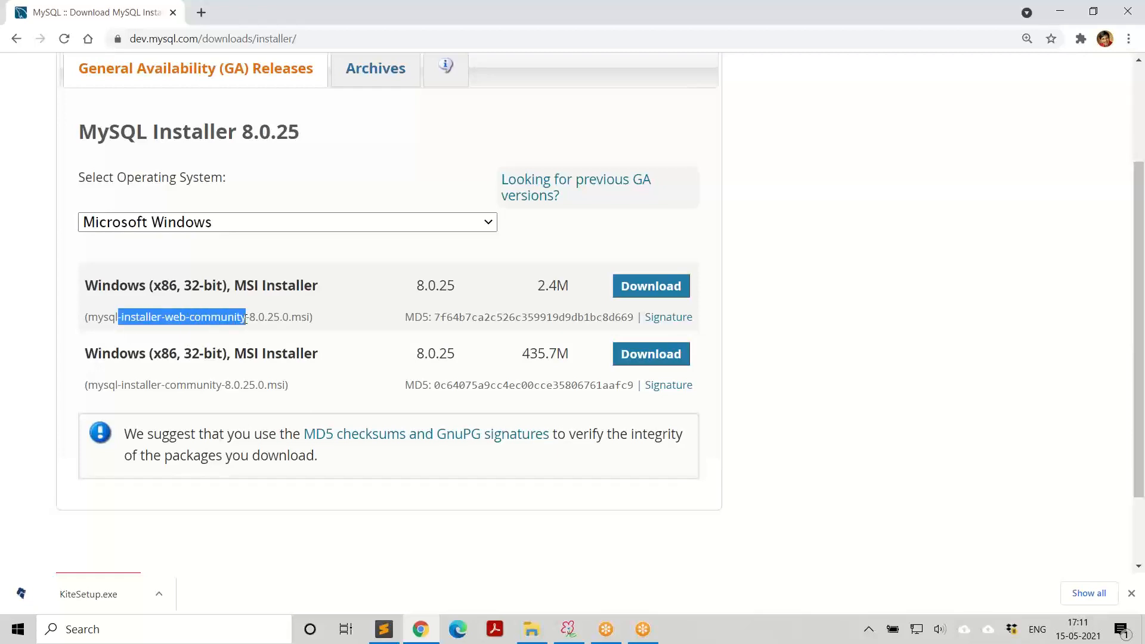
left_click(280, 332)
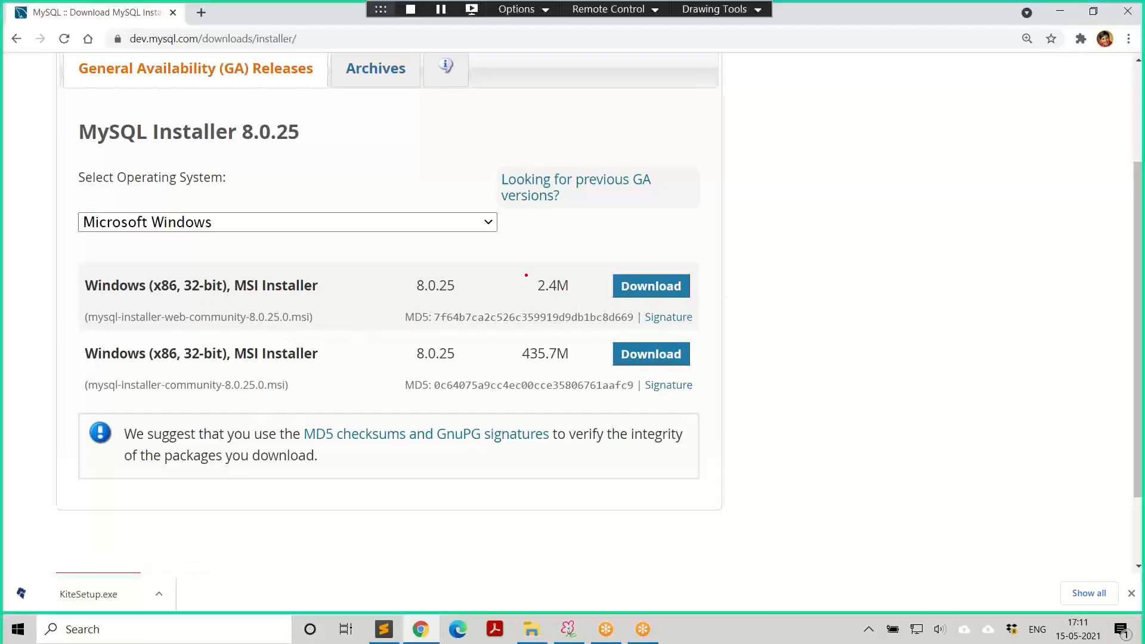
left_click_drag(519, 267, 602, 305)
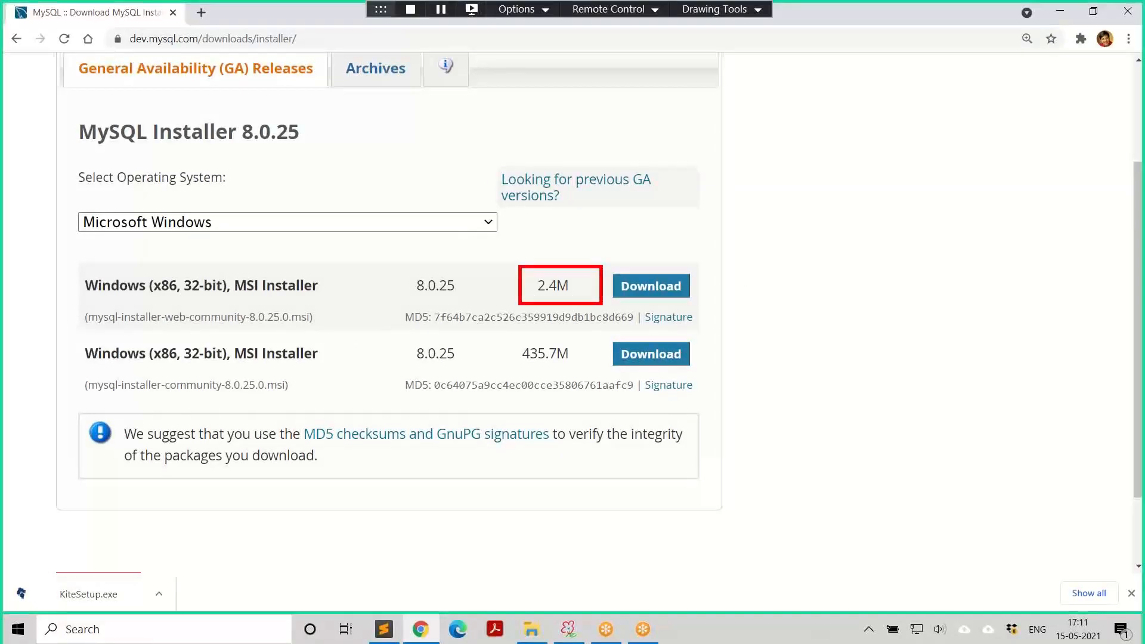
key("e")
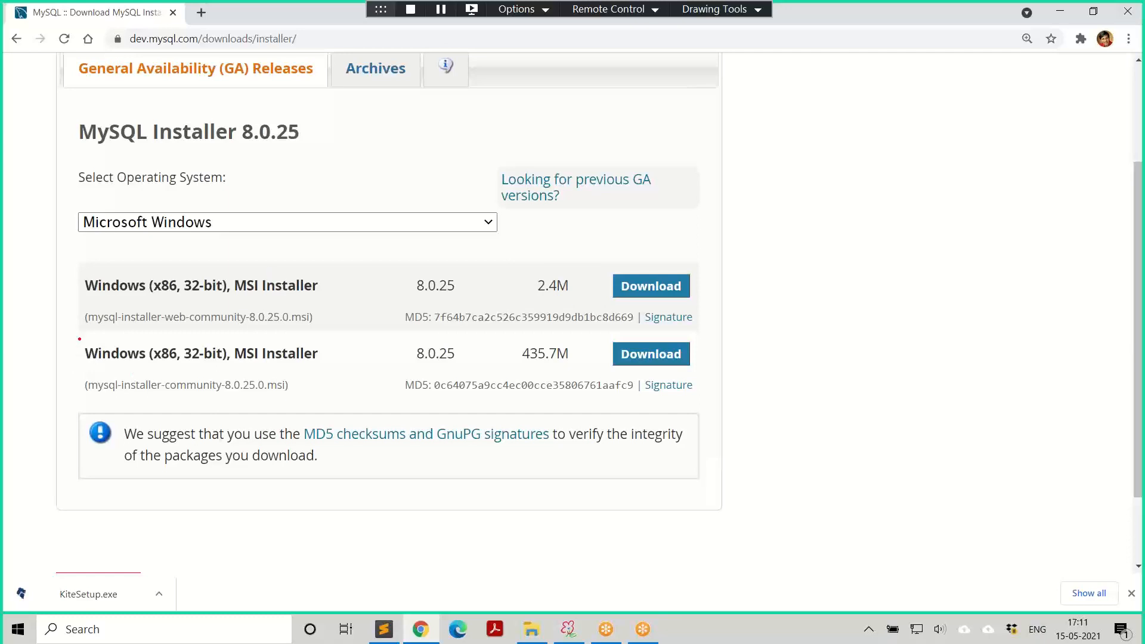
mouse_move(79, 339)
left_mouse_down()
mouse_move(256, 389)
mouse_move(347, 378)
mouse_move(335, 378)
left_mouse_up()
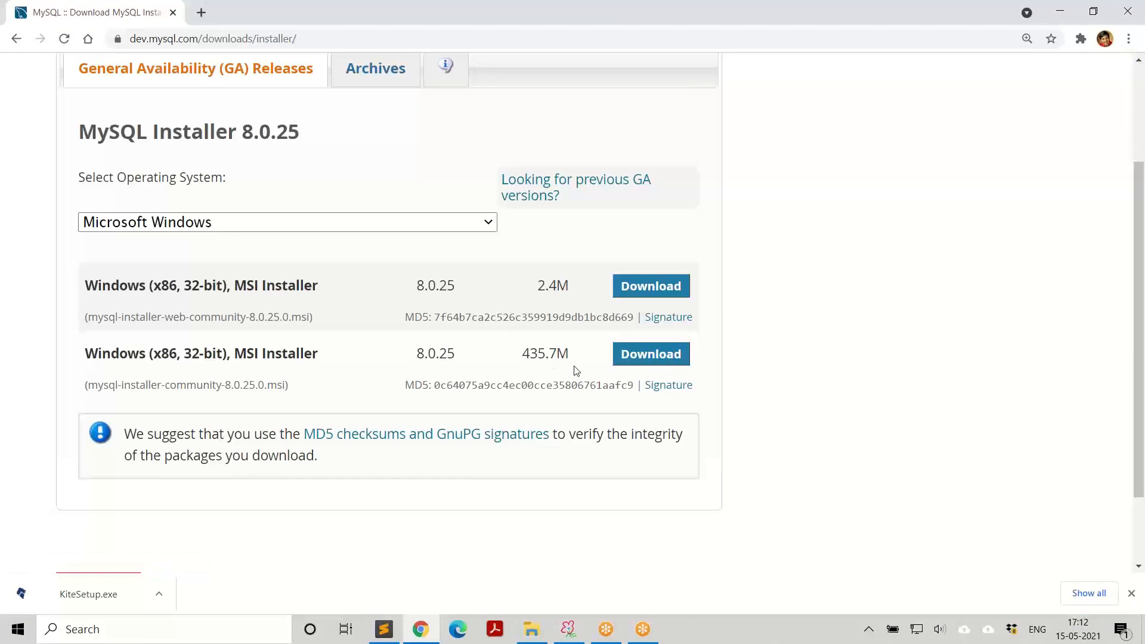
Start downloading mysql-installer-community-8.0.25.0 without an Oracle account, and cancel saving it in the C: software\mysql folder
left_click(658, 362)
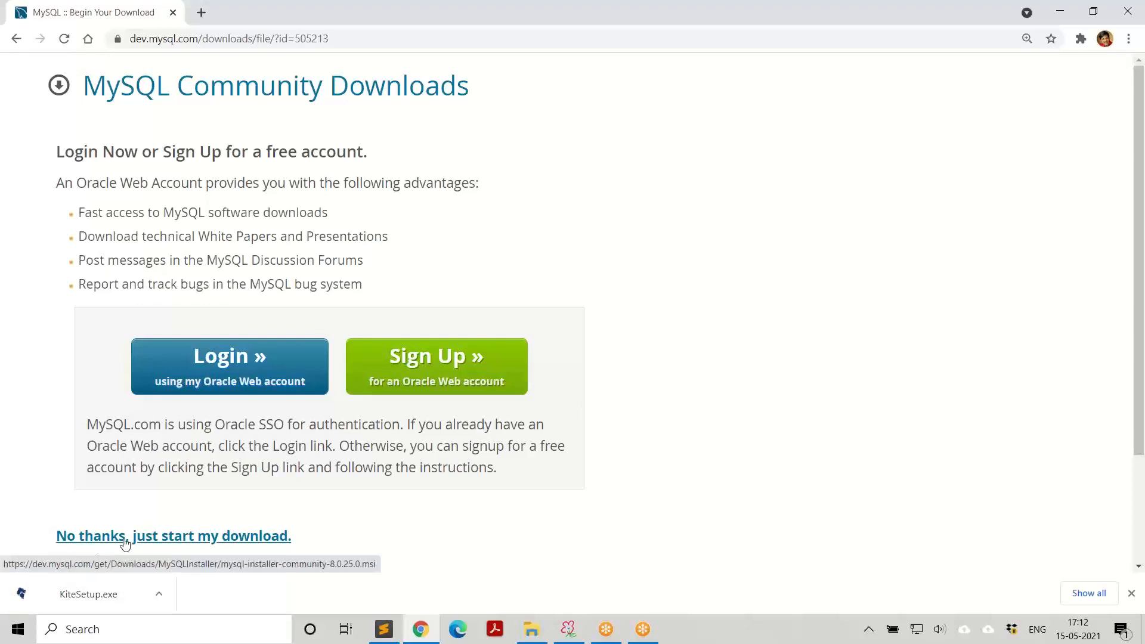
left_click(257, 537)
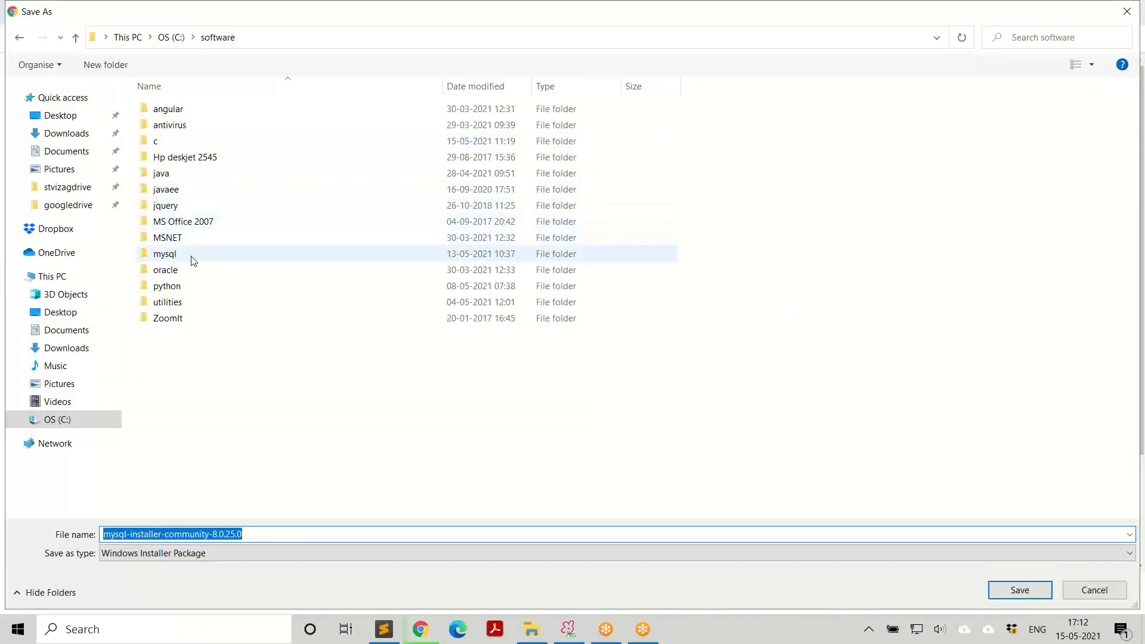
double_click(194, 261)
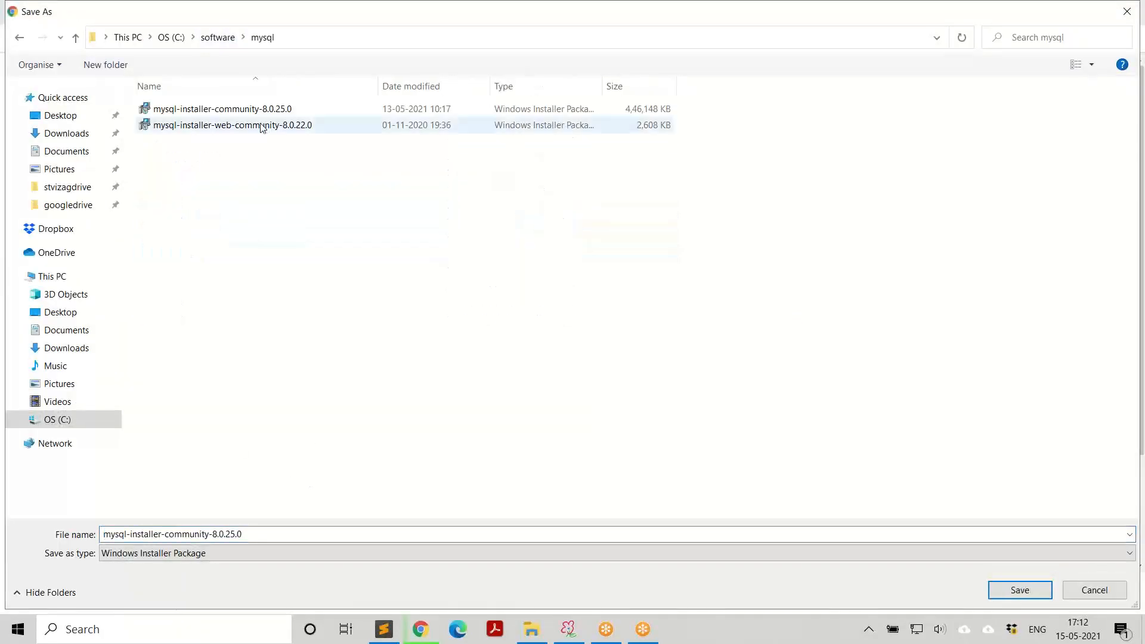
double_click(278, 534)
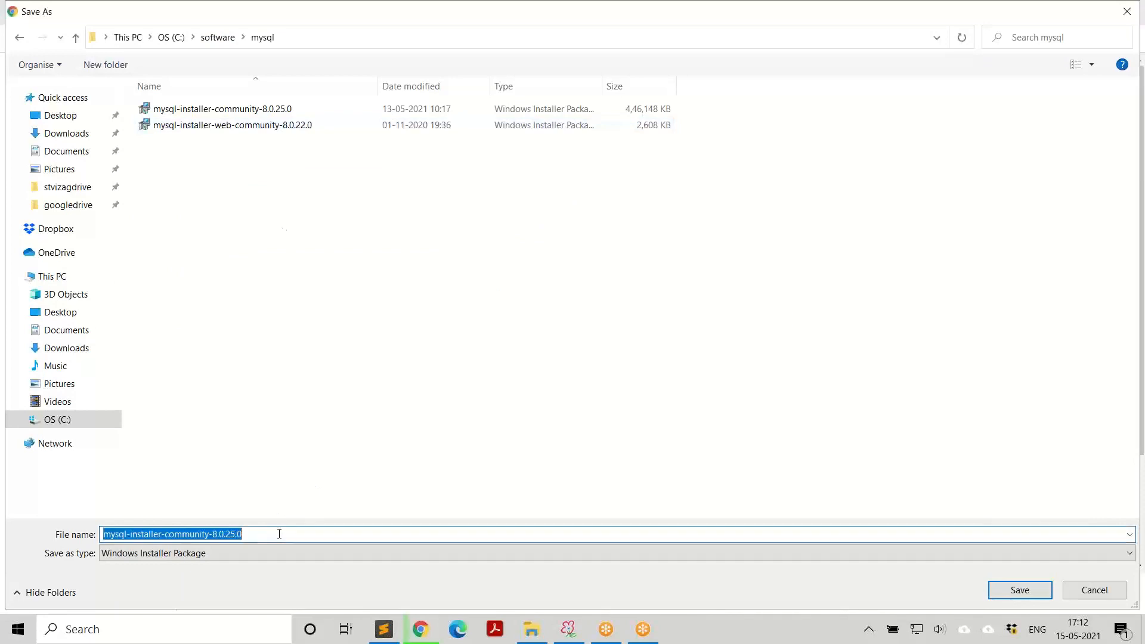
left_click(640, 113)
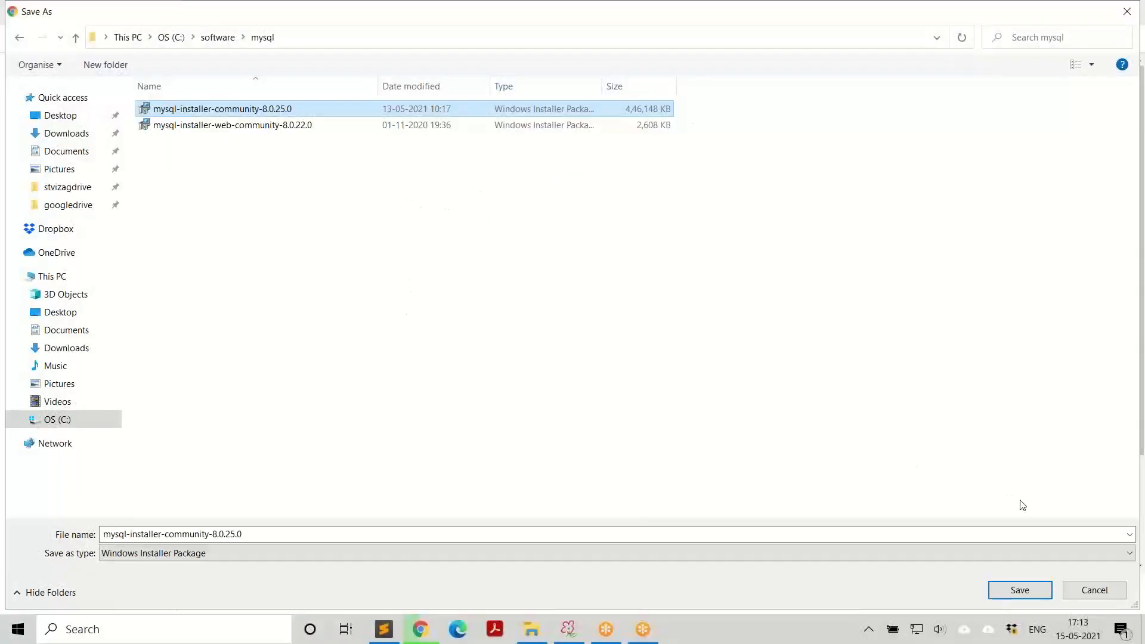
left_click(1095, 591)
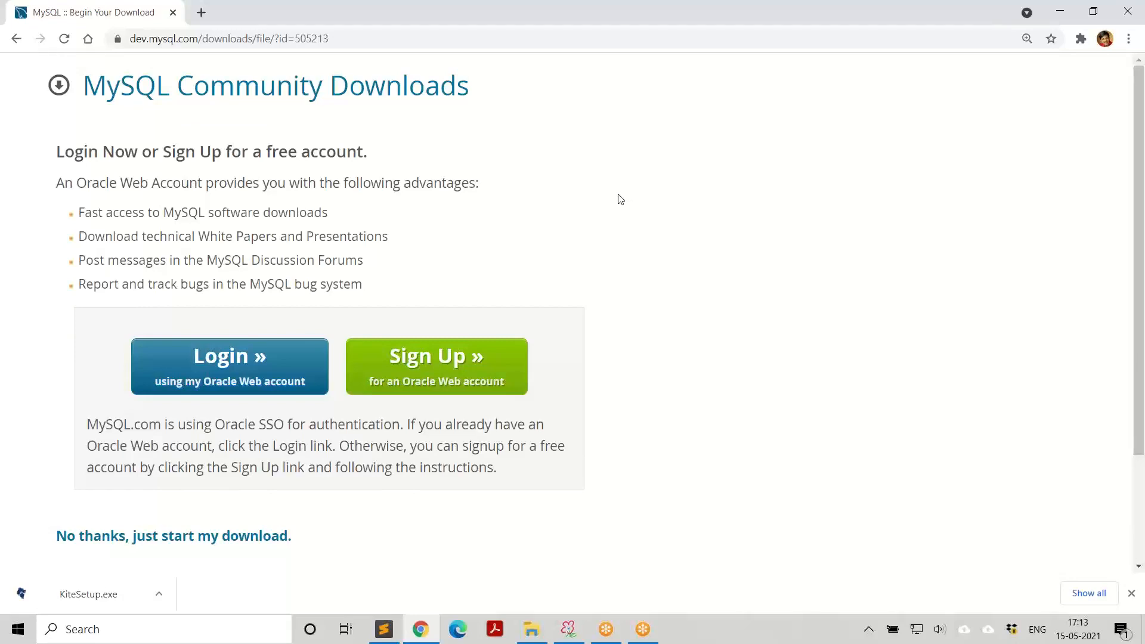
Run mysql-installer-community-8.0.25.0 from the software\mysql folder in File Explorer, allowing the file to run, and minimize the folder window
left_click(1060, 12)
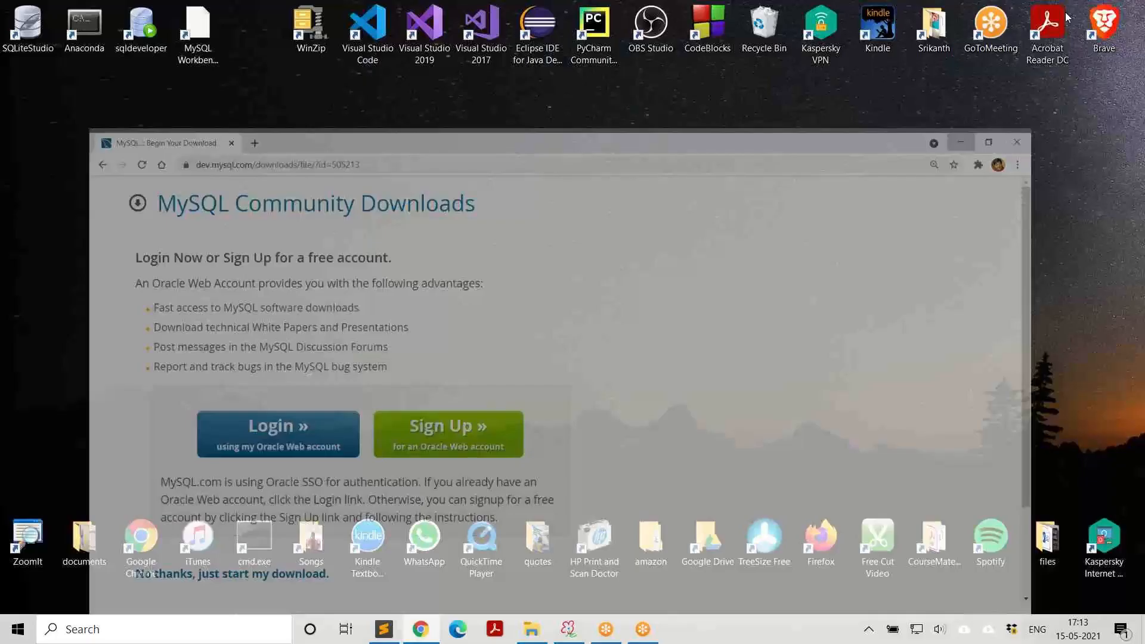
left_click(531, 629)
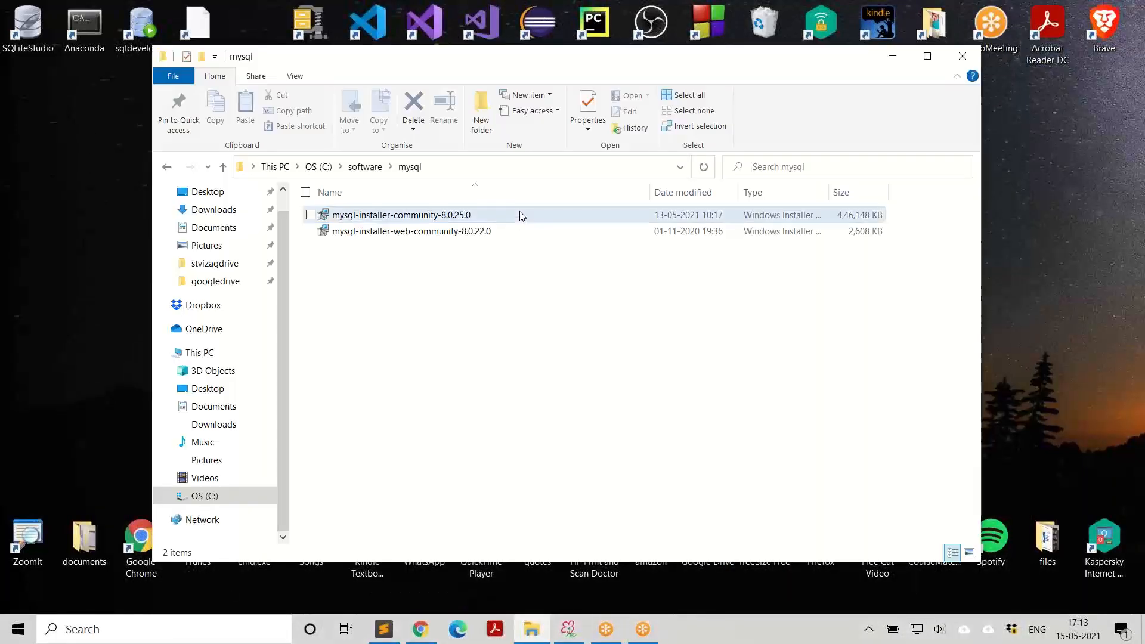
left_click(446, 219)
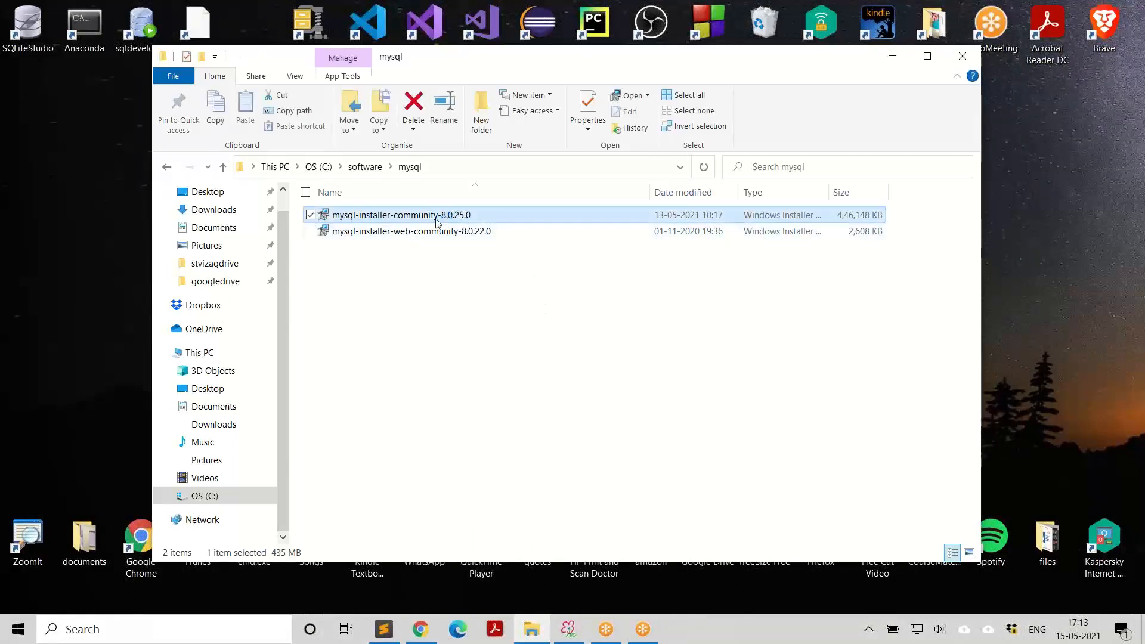
double_click(452, 216)
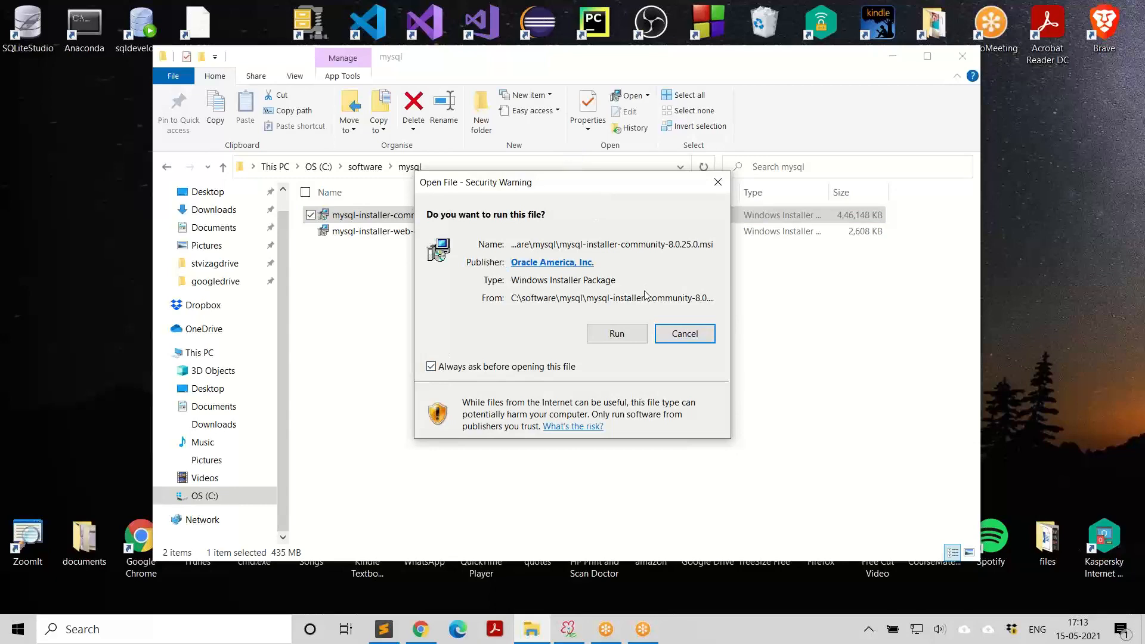
left_click(629, 339)
left_click(890, 56)
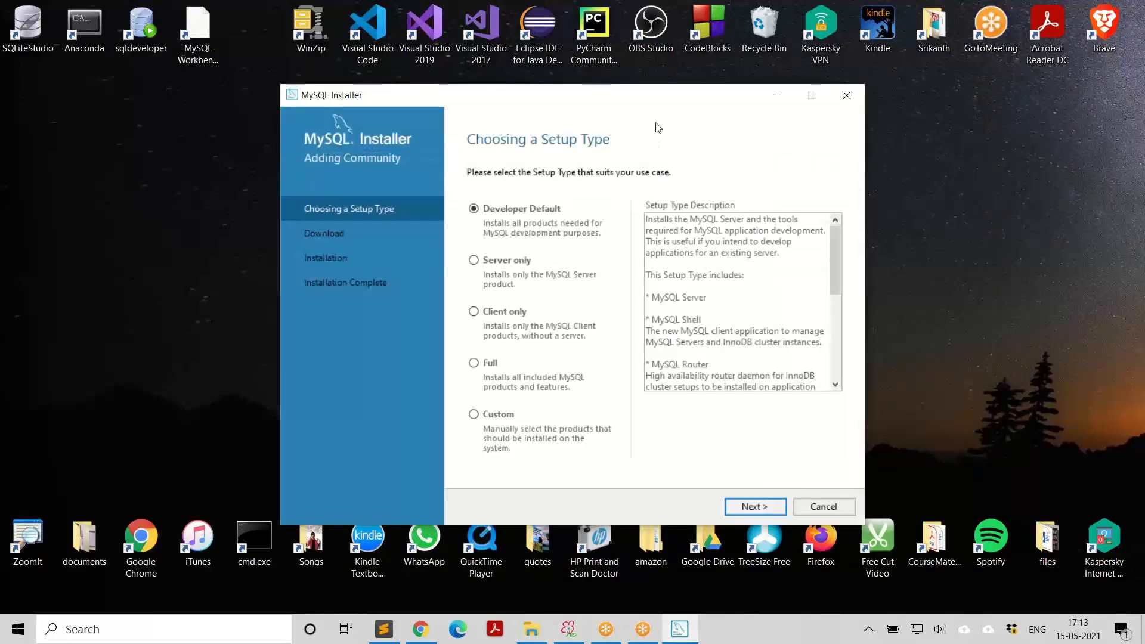
Examine the Developer Default setup description for the included servers, tools, connectors, examples and documentation
left_click_drag(637, 102, 592, 90)
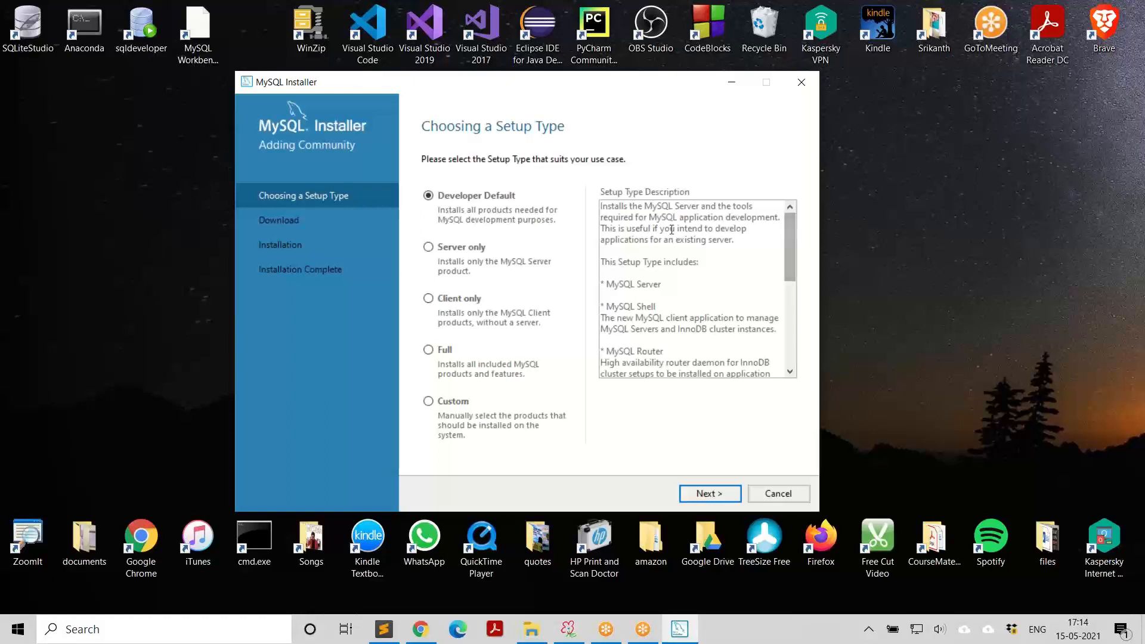
mouse_move(793, 250)
left_mouse_down()
mouse_move(786, 284)
mouse_move(789, 241)
mouse_move(793, 271)
left_mouse_up()
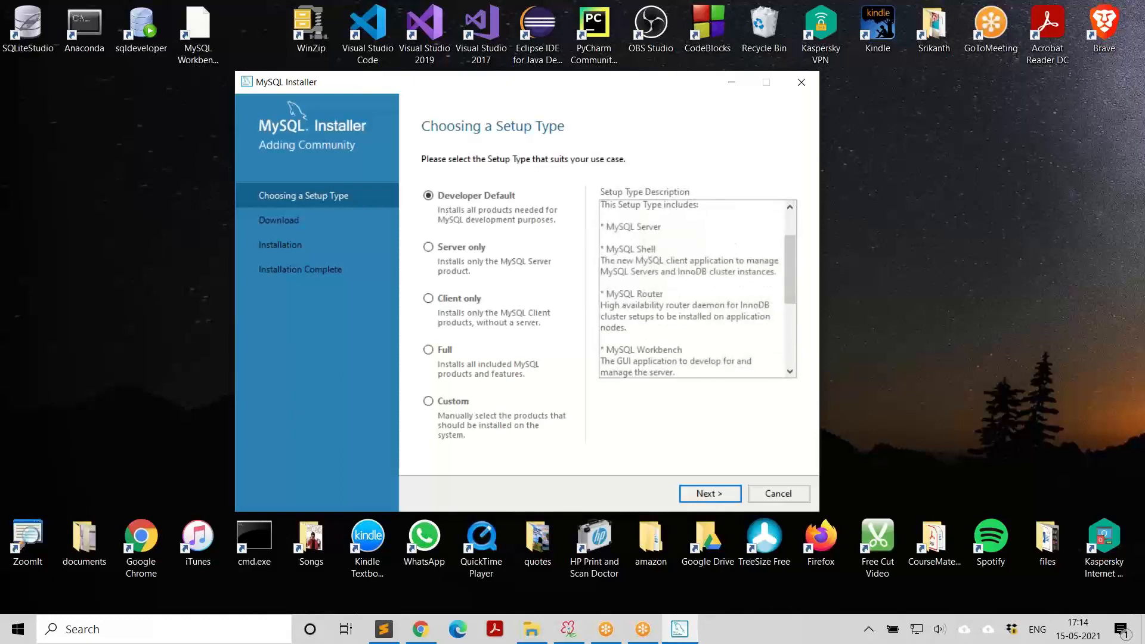
mouse_move(593, 214)
left_mouse_down()
mouse_move(703, 262)
mouse_move(707, 302)
left_mouse_up()
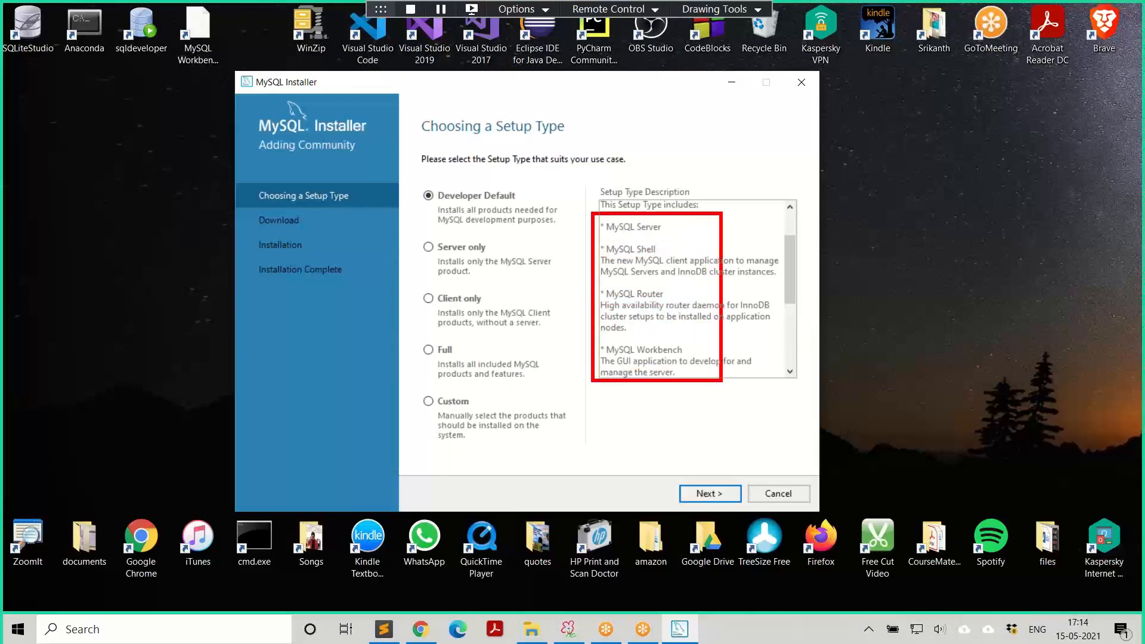
scroll(796, 295, "down", 5)
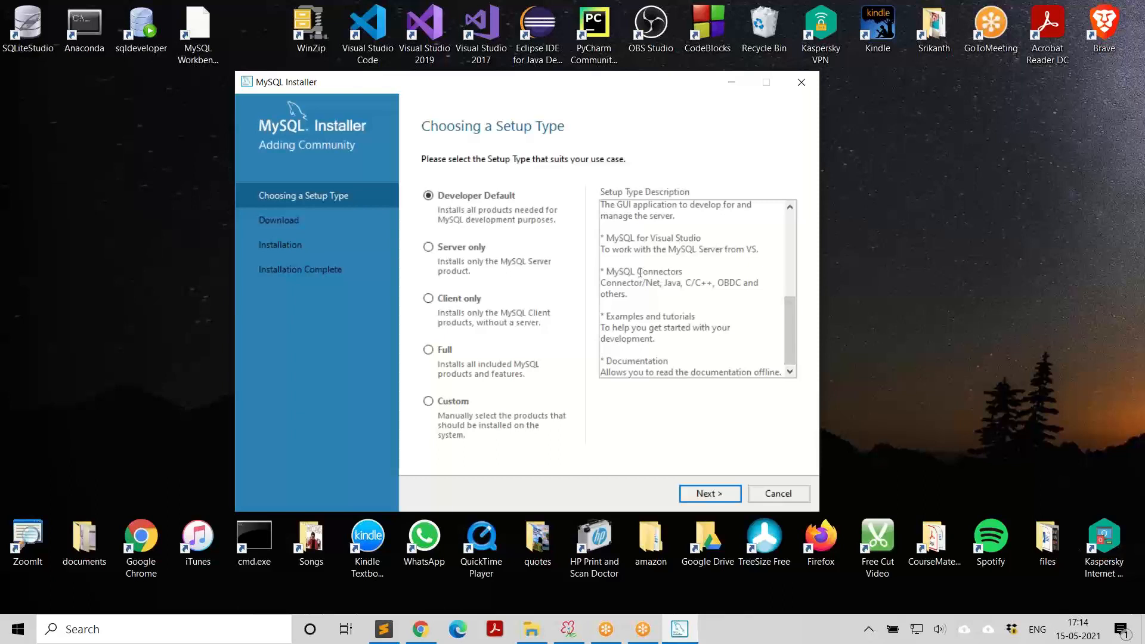
left_click_drag(636, 273, 681, 267)
left_click(695, 307)
left_click_drag(602, 283, 683, 300)
left_click(687, 303)
left_click_drag(603, 317, 606, 361)
left_click(716, 360)
left_click(685, 348)
Look through the Server only, Client only and Full setup types, and continue with the Custom setup
left_click(428, 248)
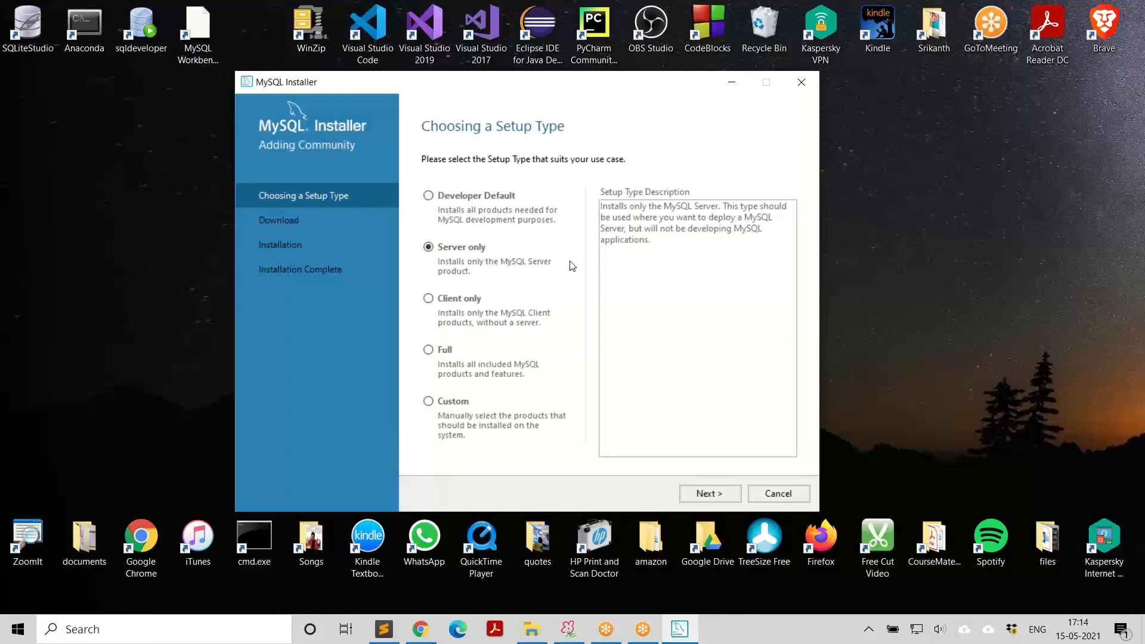
left_click(430, 298)
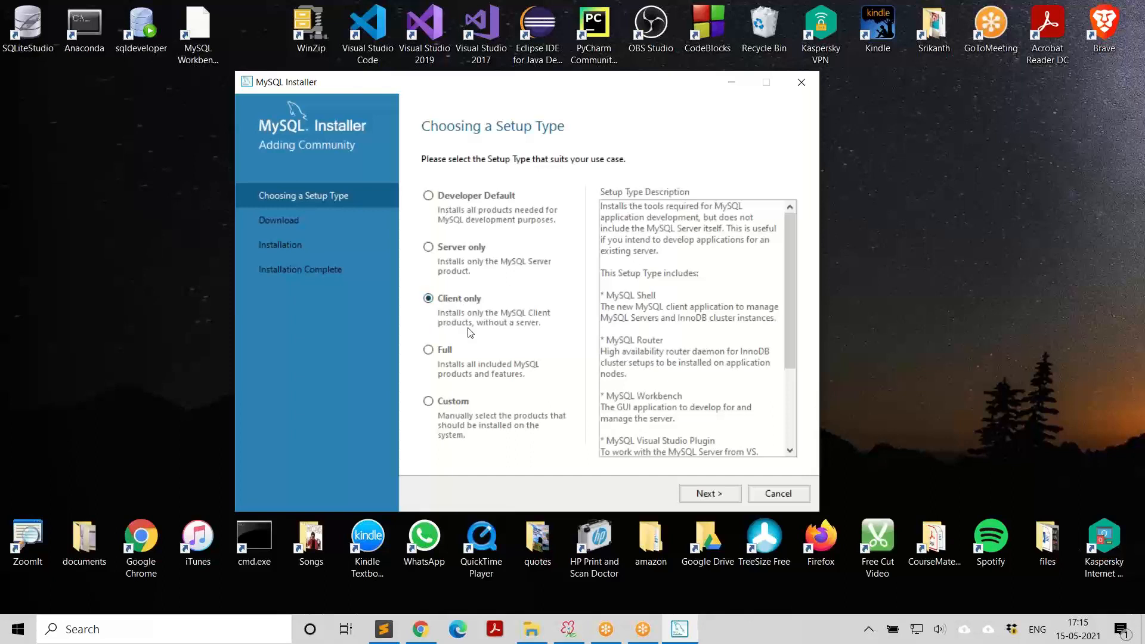
left_click(429, 351)
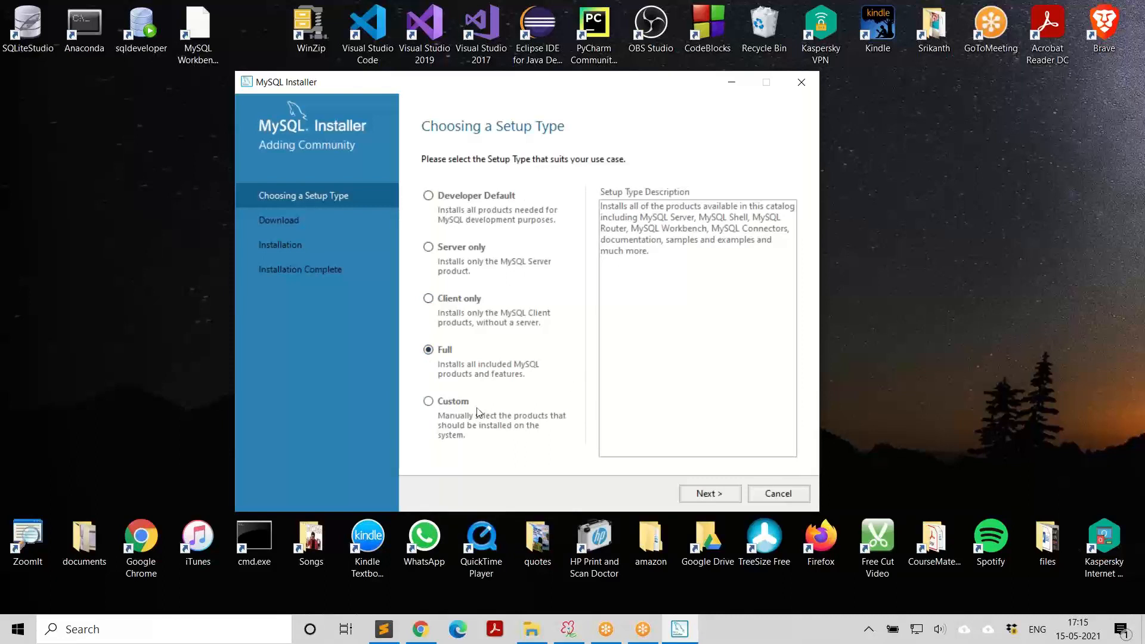
left_click(428, 402)
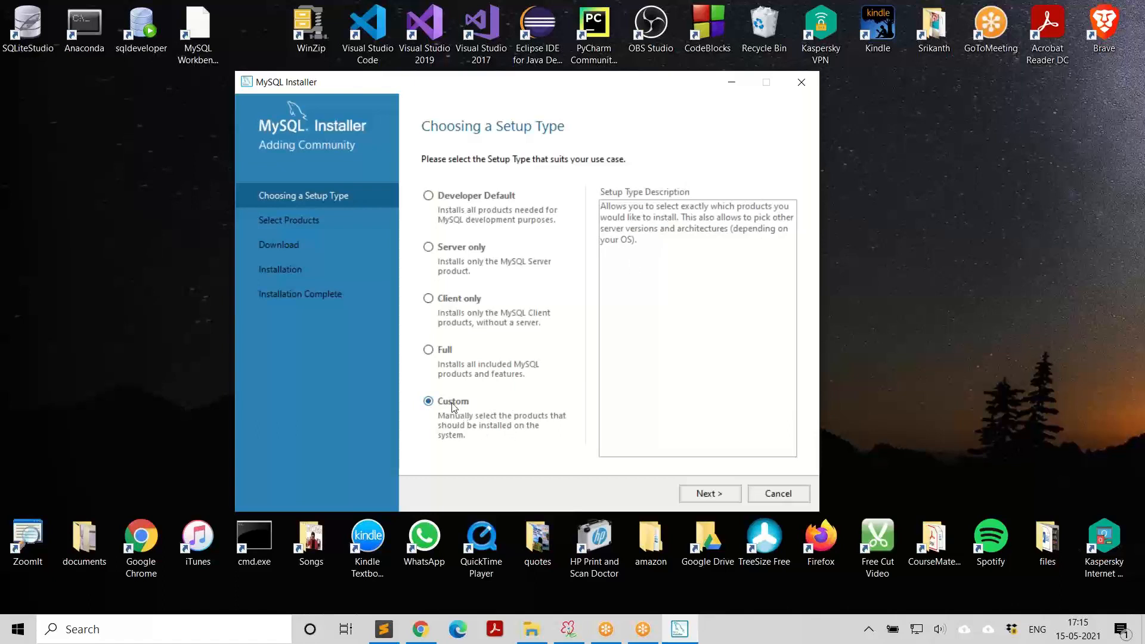
left_click(710, 494)
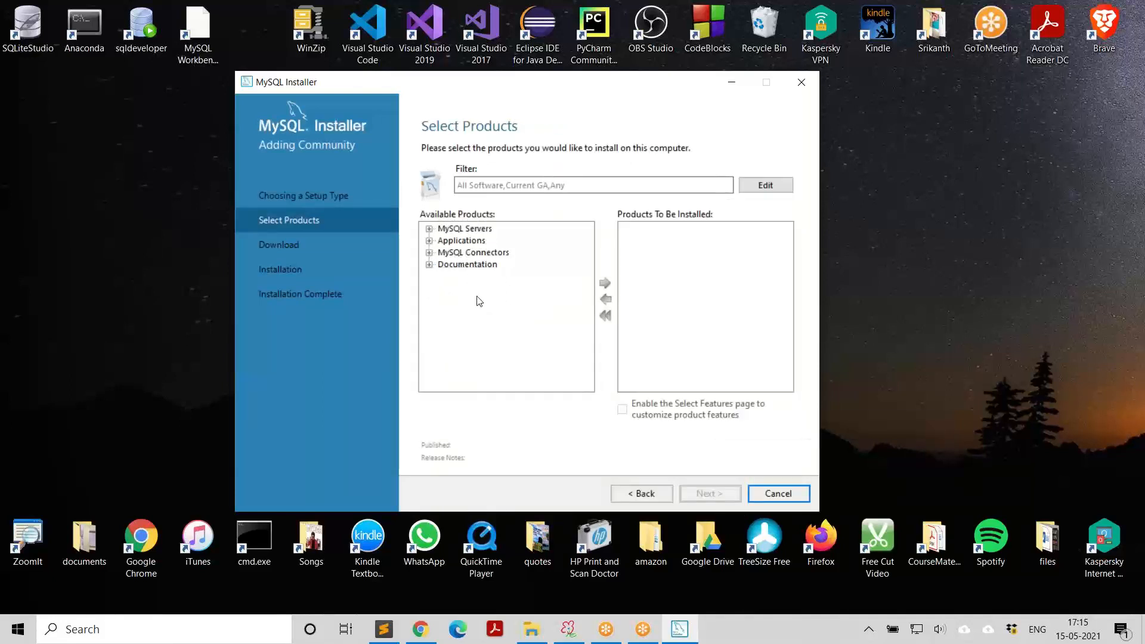
Add MySQL Server 8.0.25 - X64 from the MySQL Servers category to the products to be installed
left_click(428, 230)
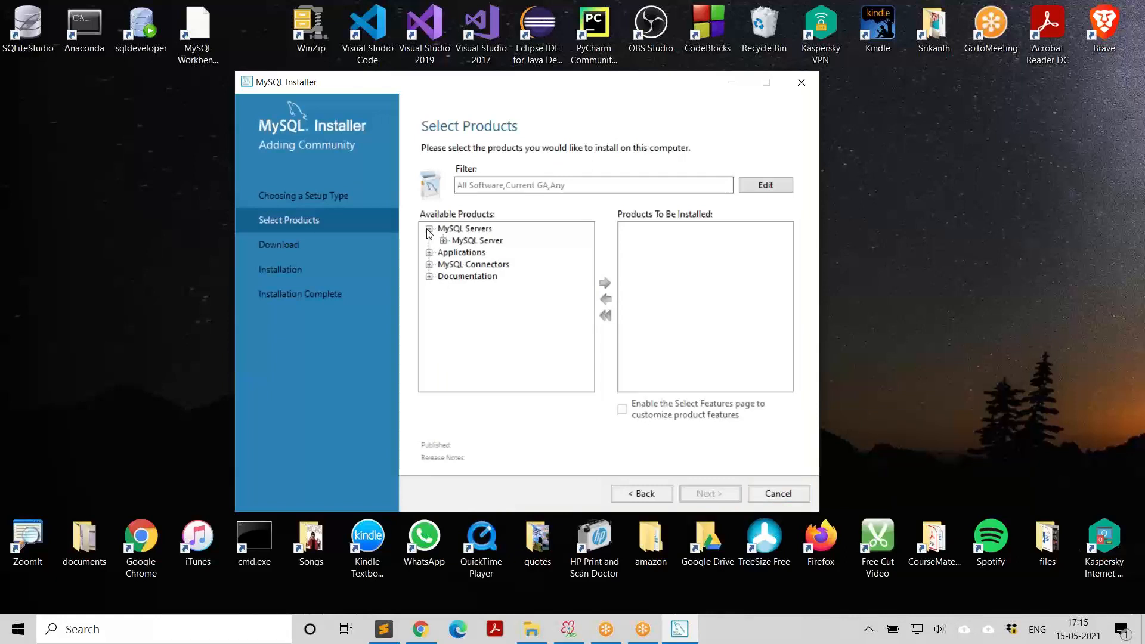
left_click(444, 241)
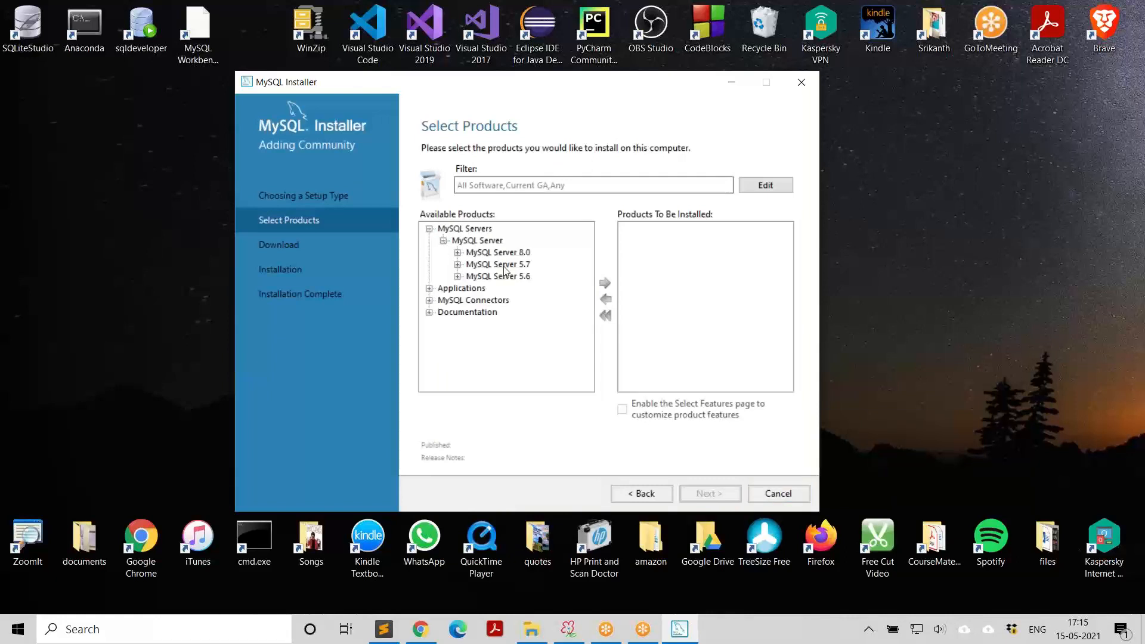
left_click(458, 252)
left_click(548, 242)
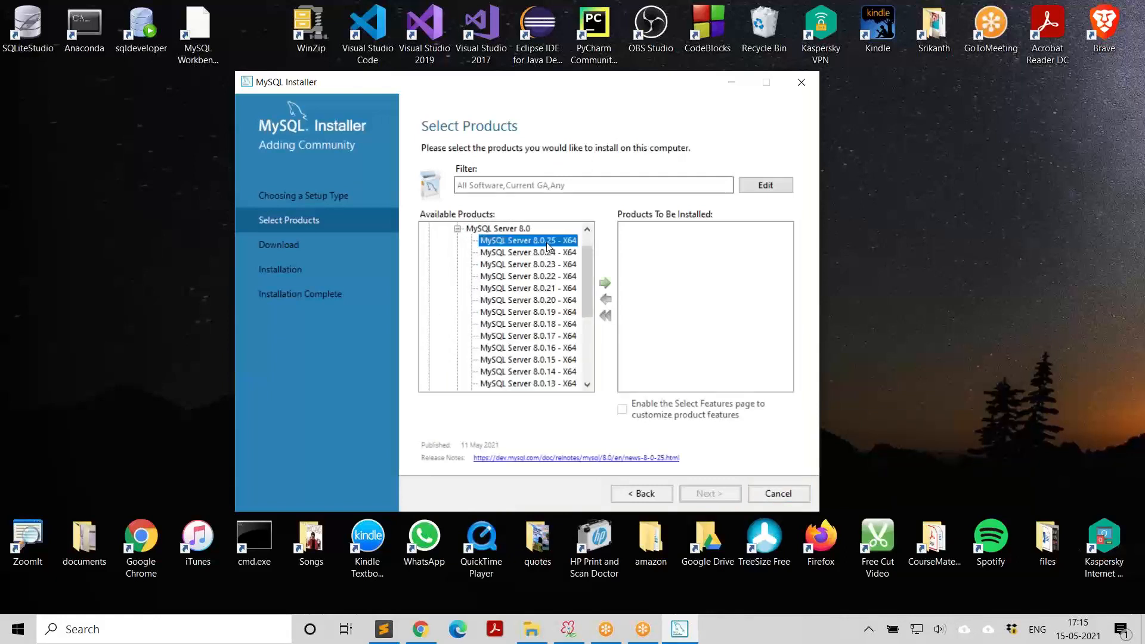
left_click(605, 284)
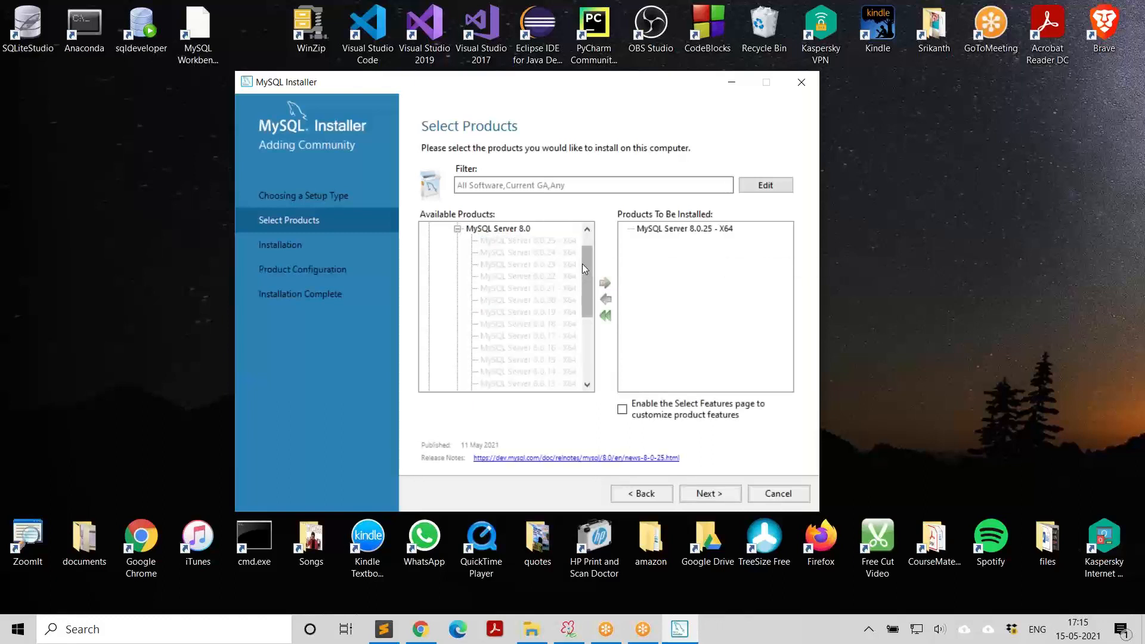
left_click_drag(584, 264, 581, 239)
left_click(430, 229)
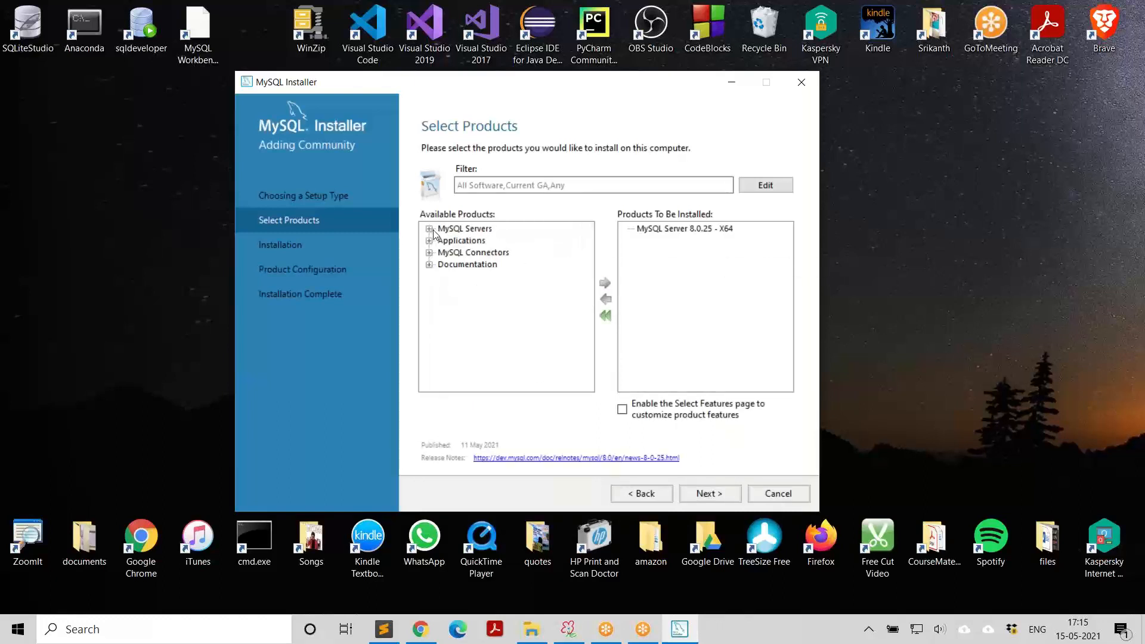
Look through the Applications category, including the available MySQL Workbench 8.0 versions
left_click(429, 240)
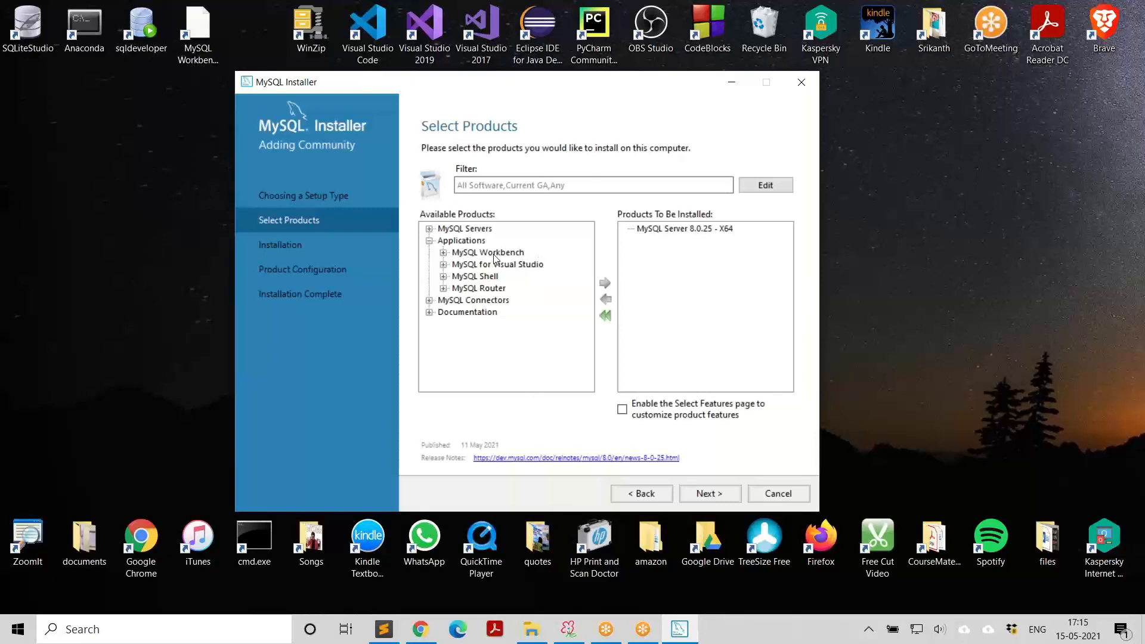
left_click(443, 252)
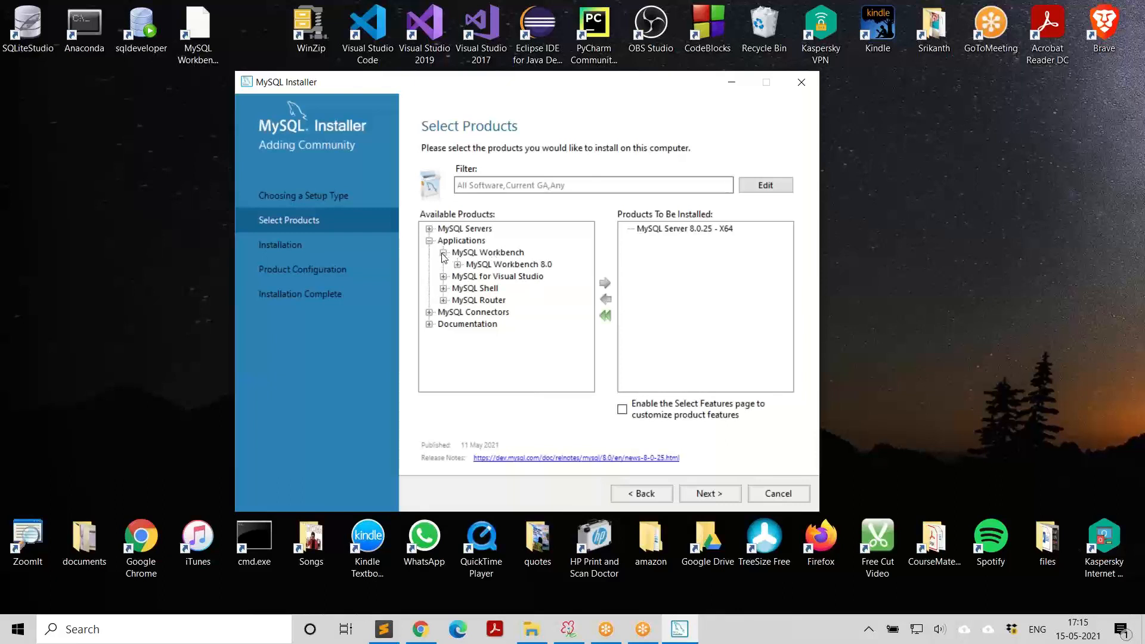
left_click(458, 264)
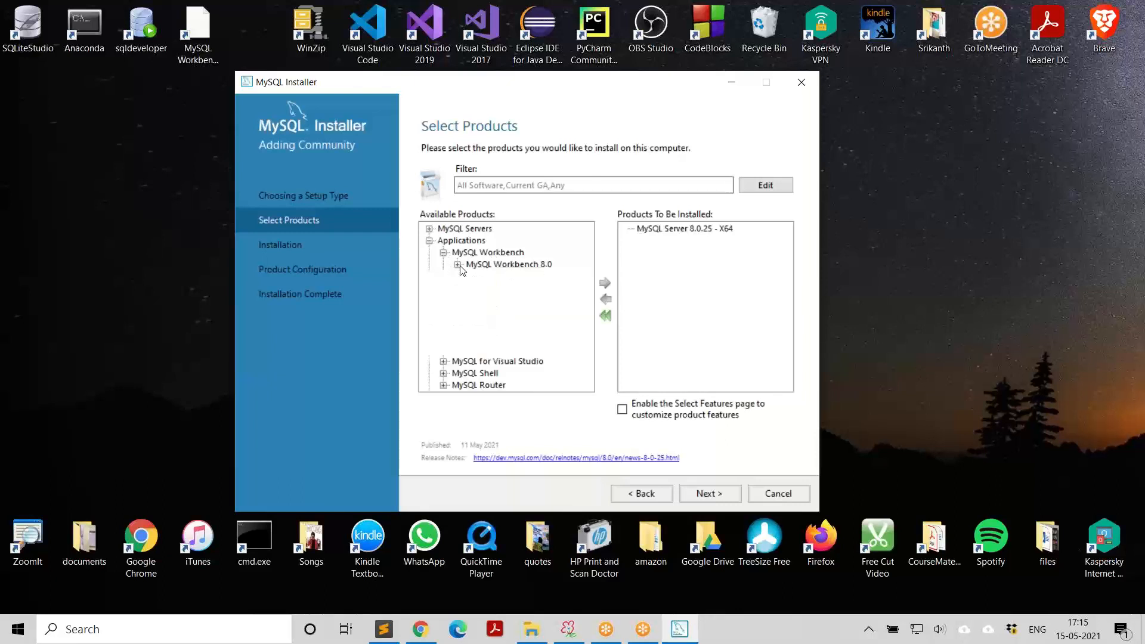
left_click(553, 242)
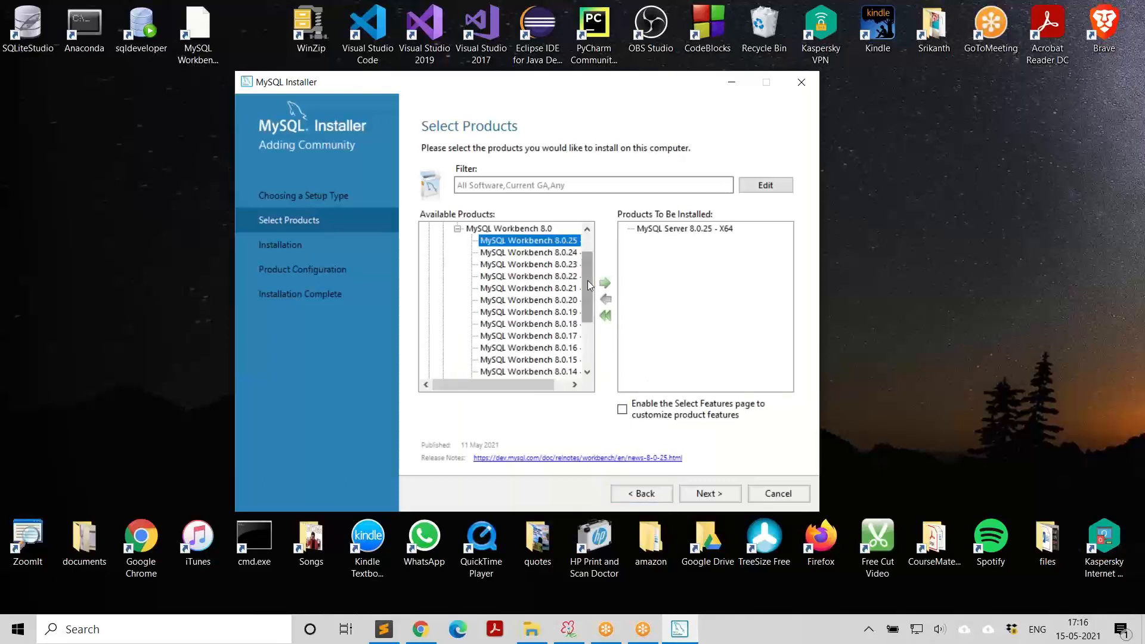
scroll(588, 281, "up", 1)
left_click(457, 264)
left_click(443, 252)
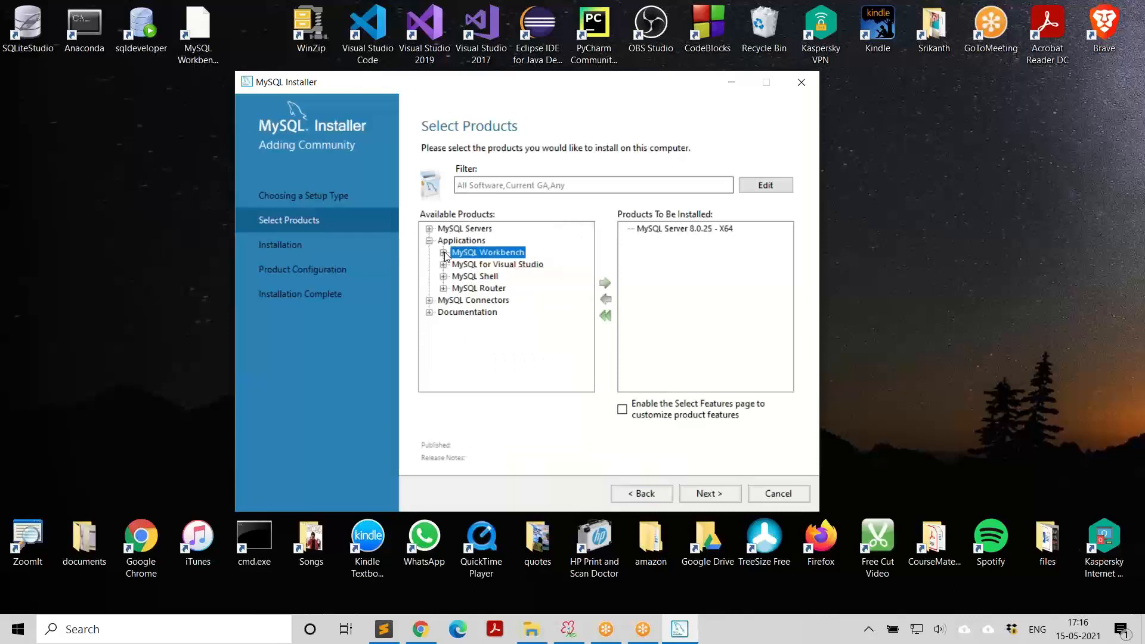
left_click(429, 240)
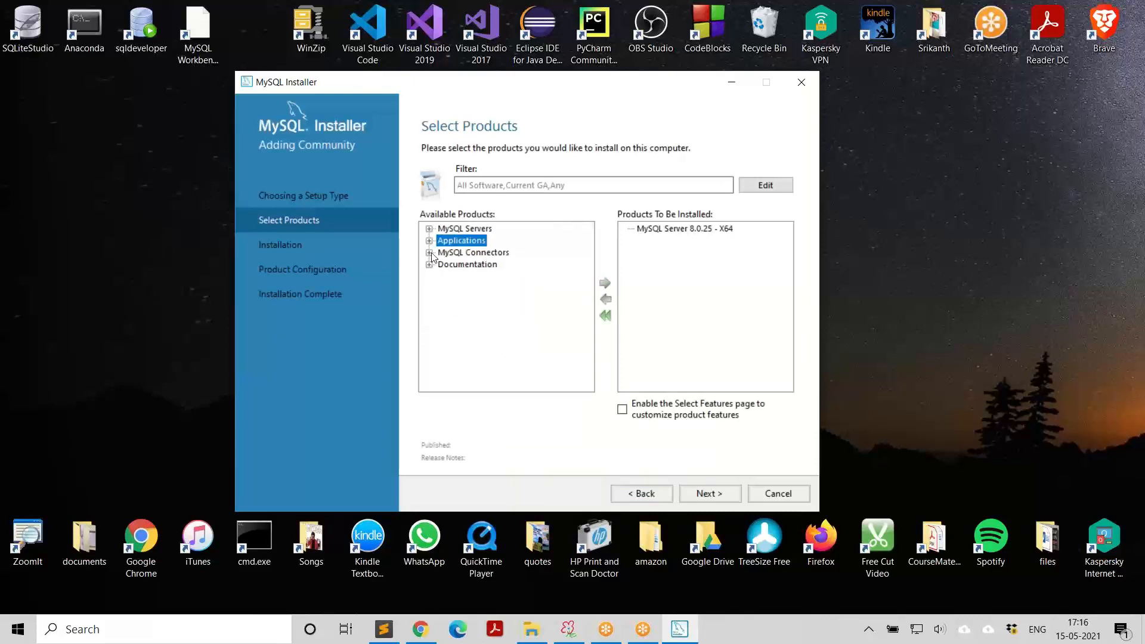
Examine the products offered under MySQL Connectors and Documentation, including the Python and J connectors
left_click(429, 253)
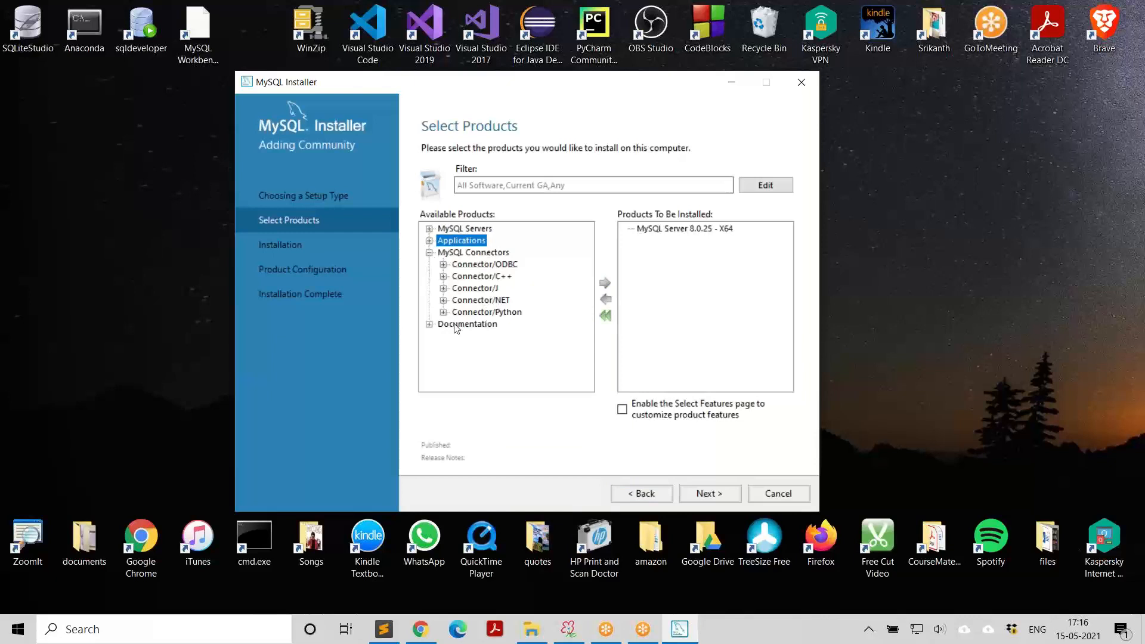
left_click(504, 316)
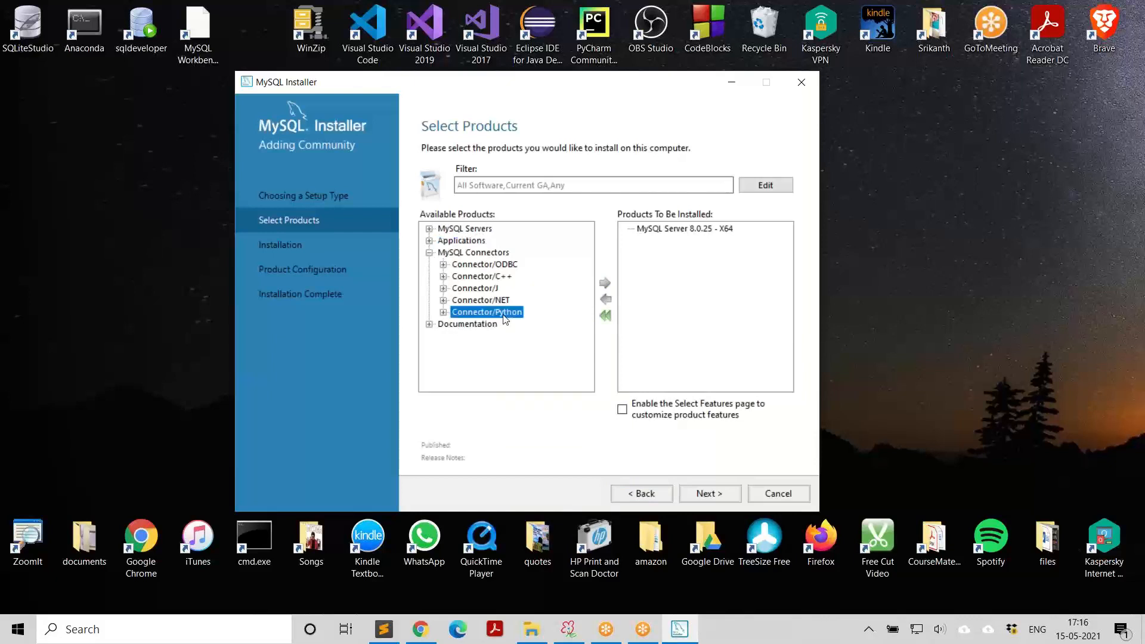
left_click(465, 292)
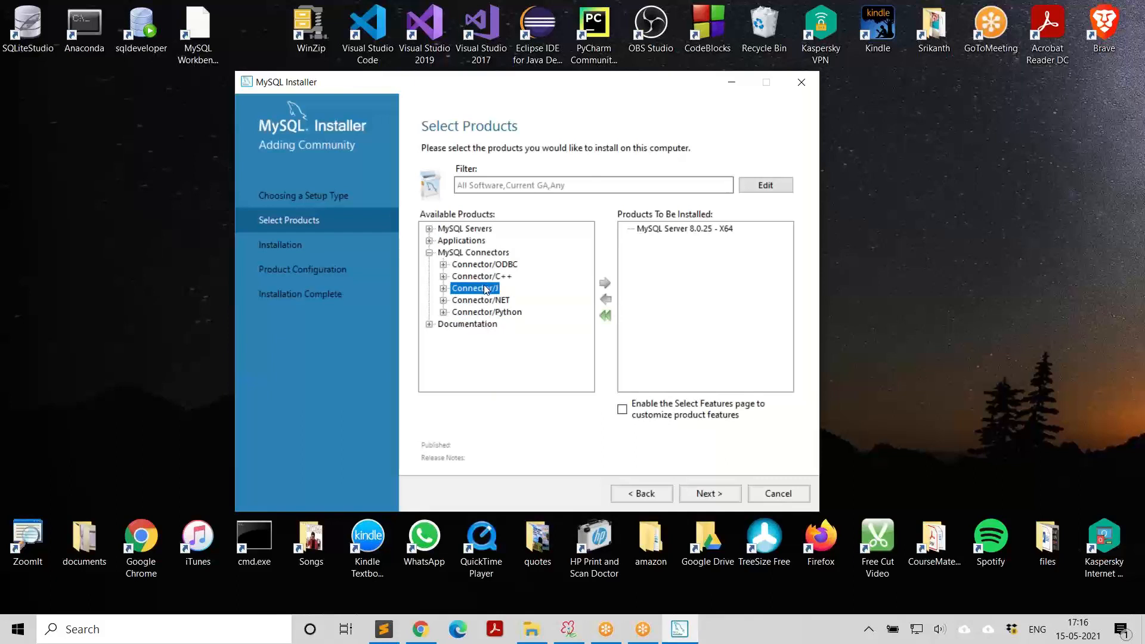
left_click(429, 252)
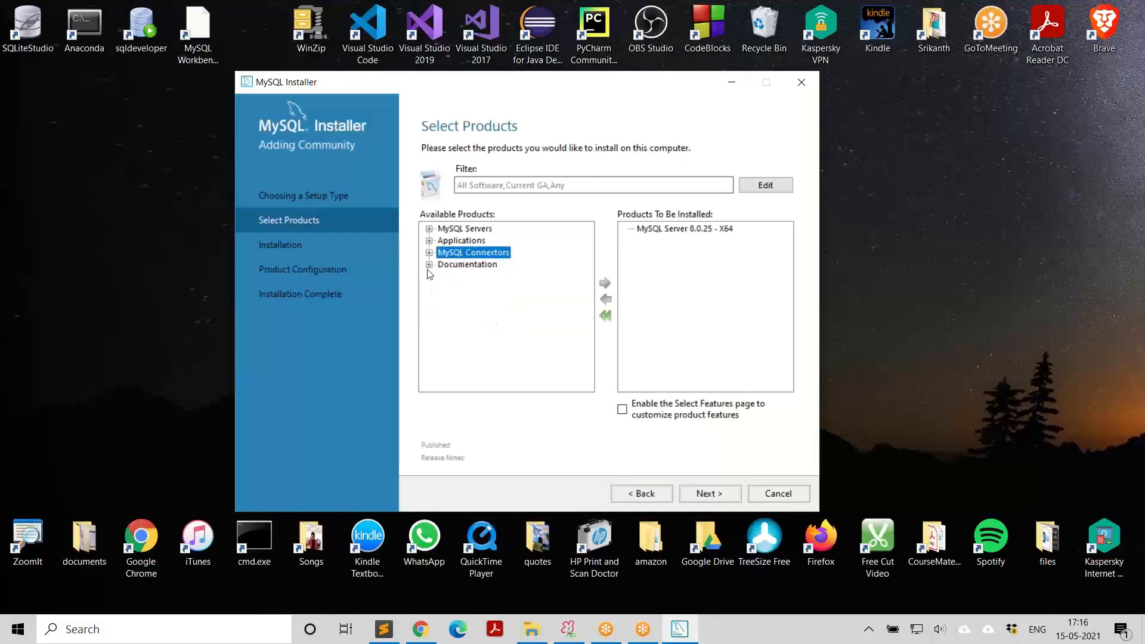
left_click(428, 265)
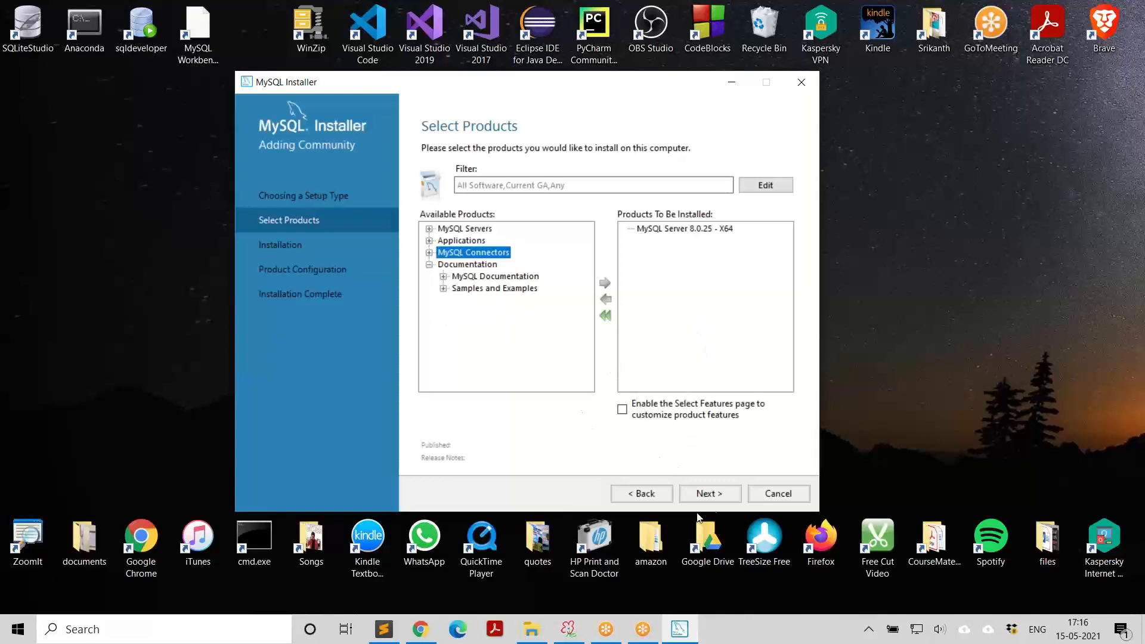
Go back to the setup types, choose Developer Default instead, and execute the installation of its products
left_click(651, 491)
left_click(428, 195)
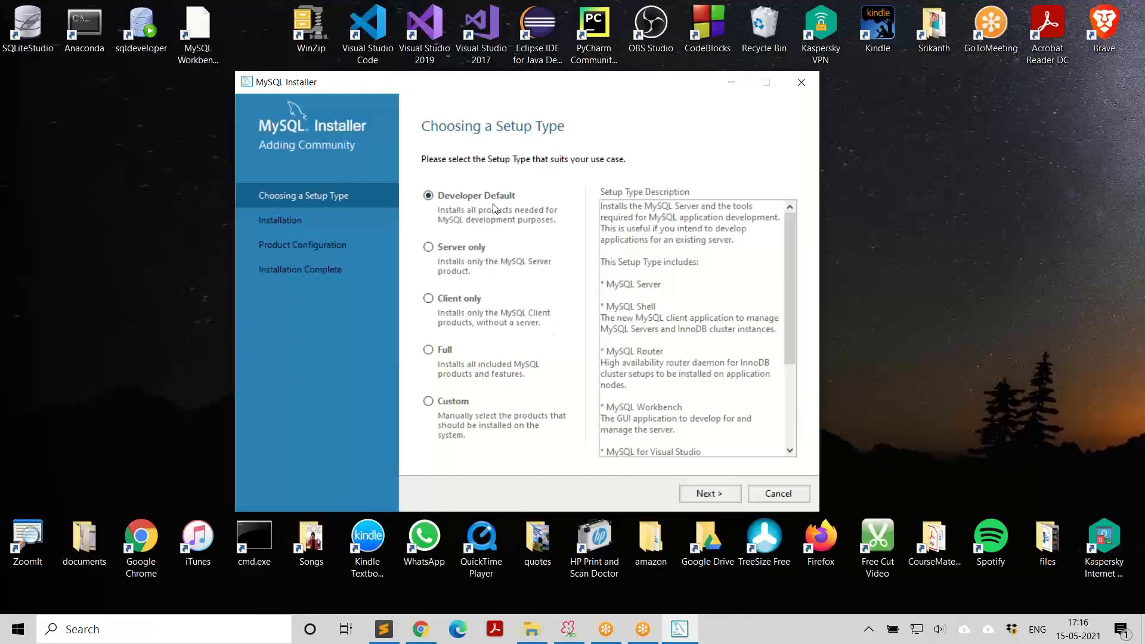
left_click(729, 498)
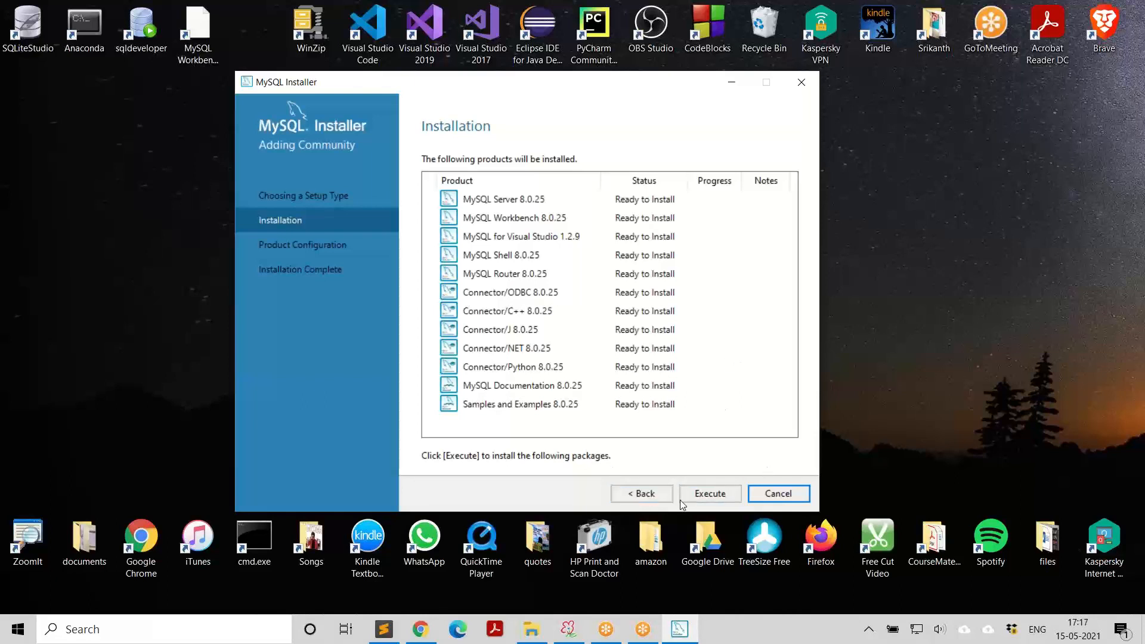
left_click(718, 496)
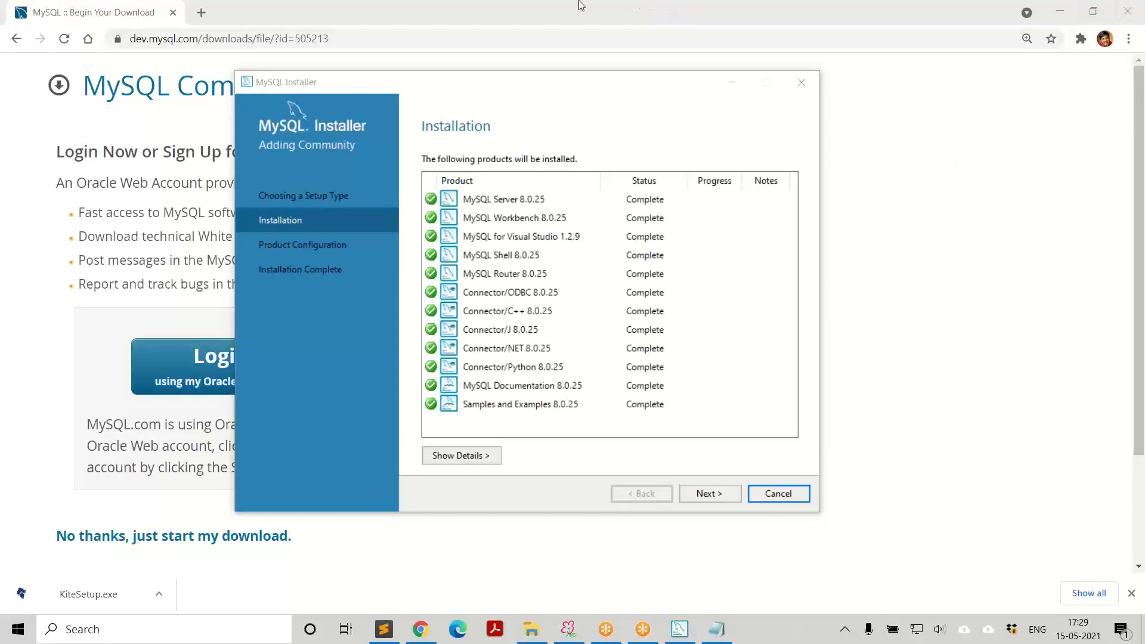
Minimize the browser window and proceed from the finished installation to the configuration of MySQL Server 8.0.25
left_click(1060, 11)
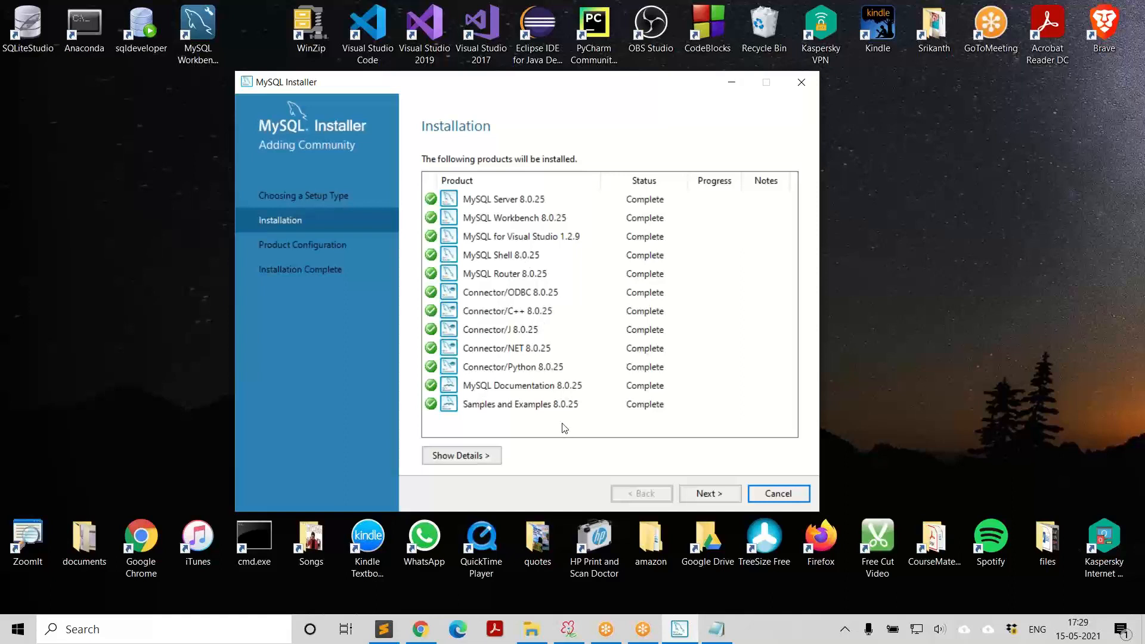
left_click(721, 496)
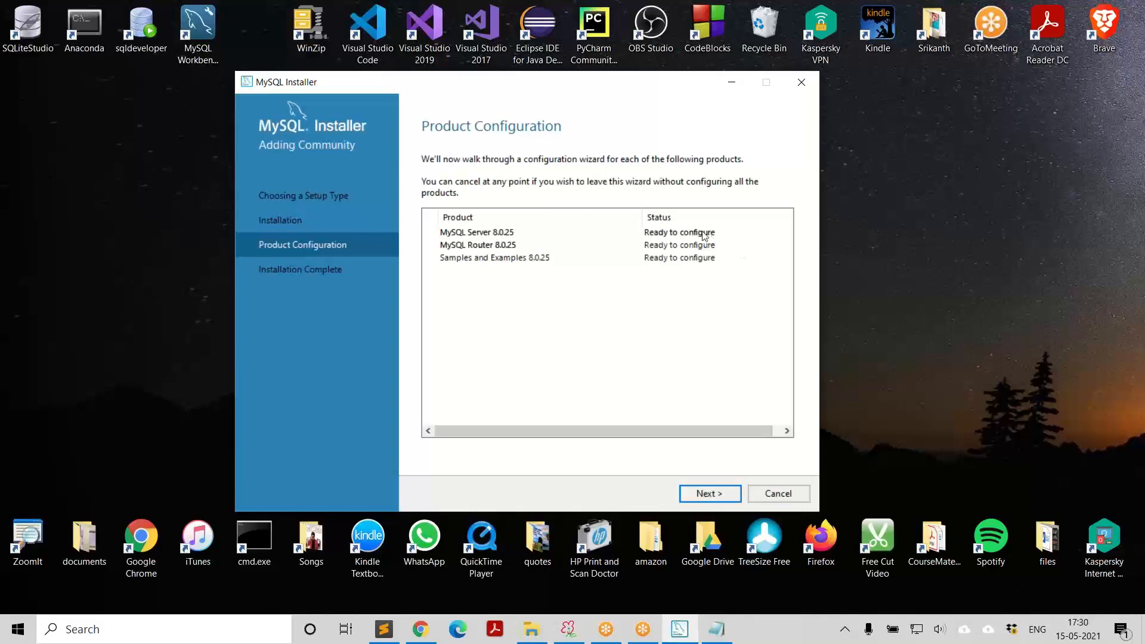
left_click(509, 232)
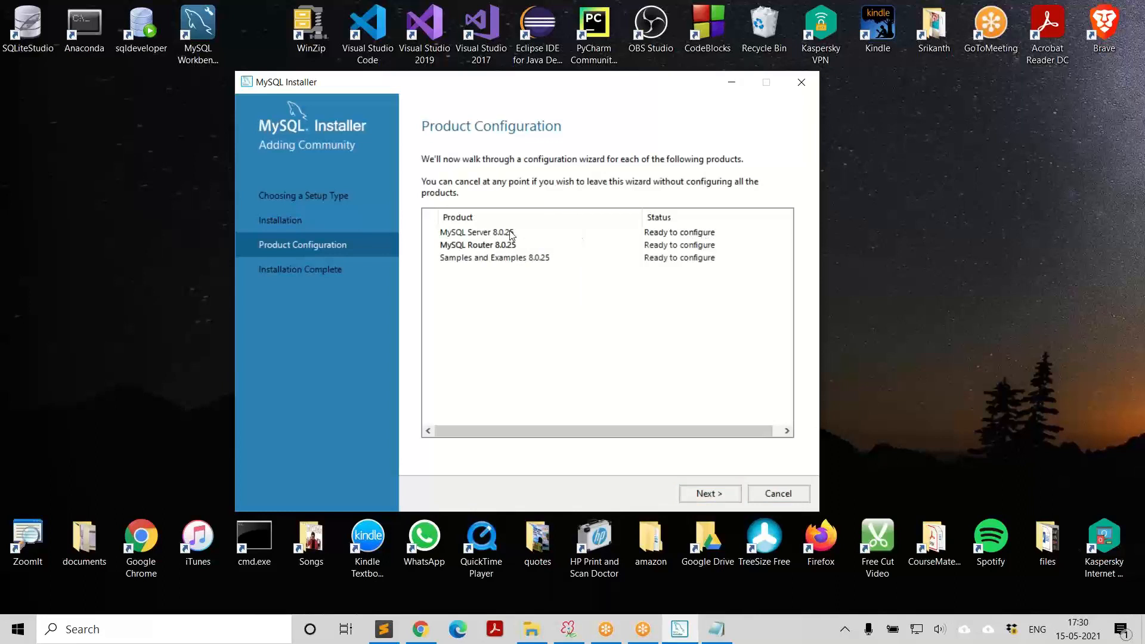
left_click(718, 494)
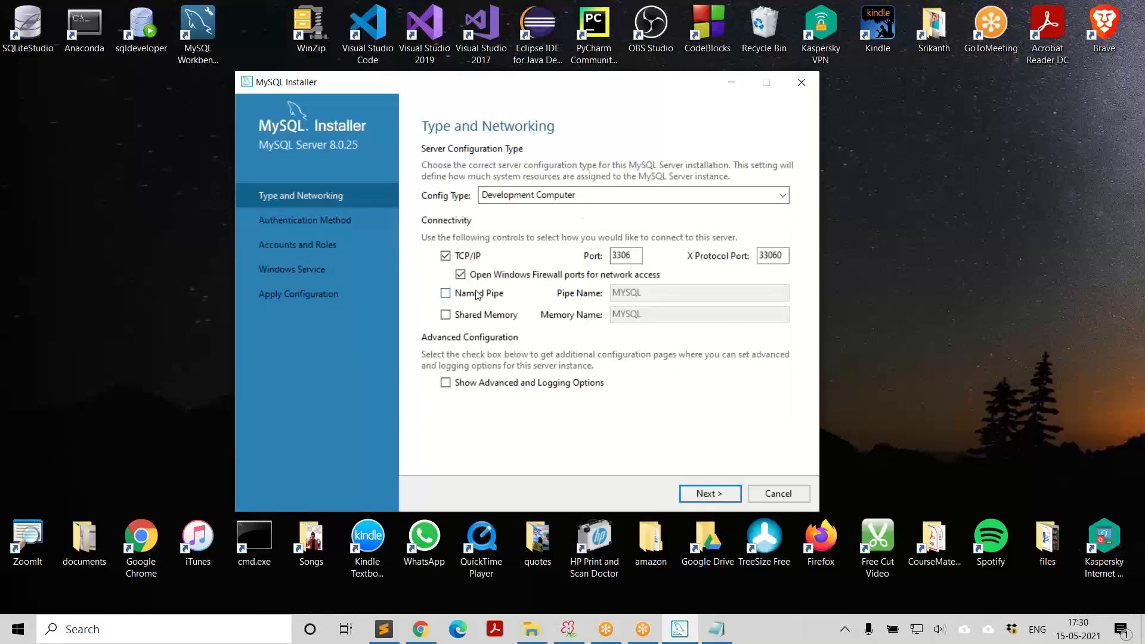
Keep the Development Computer config type and TCP/IP port 3306 for the server, and continue to the authentication method
left_click_drag(632, 255, 617, 255)
left_click(637, 258)
left_click(536, 199)
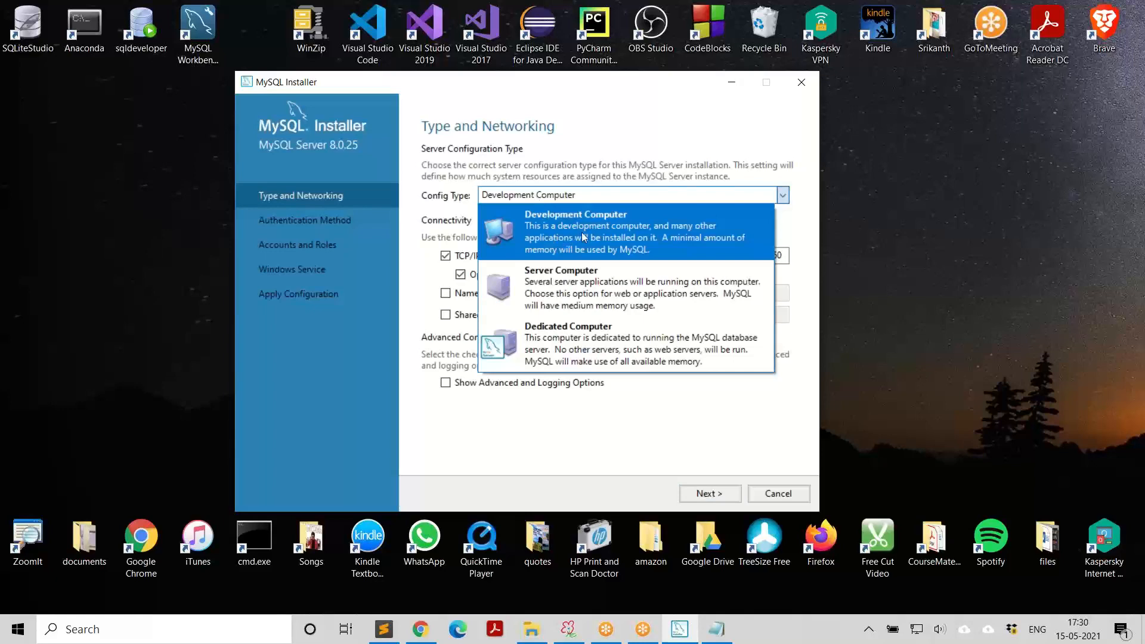
left_click(584, 237)
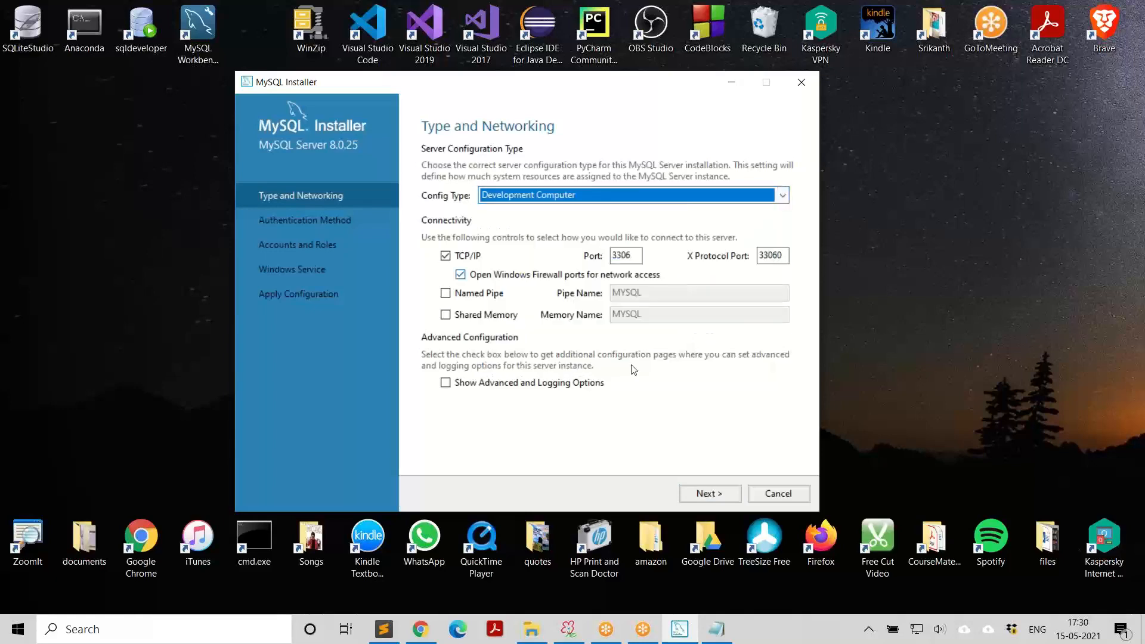
left_click(708, 496)
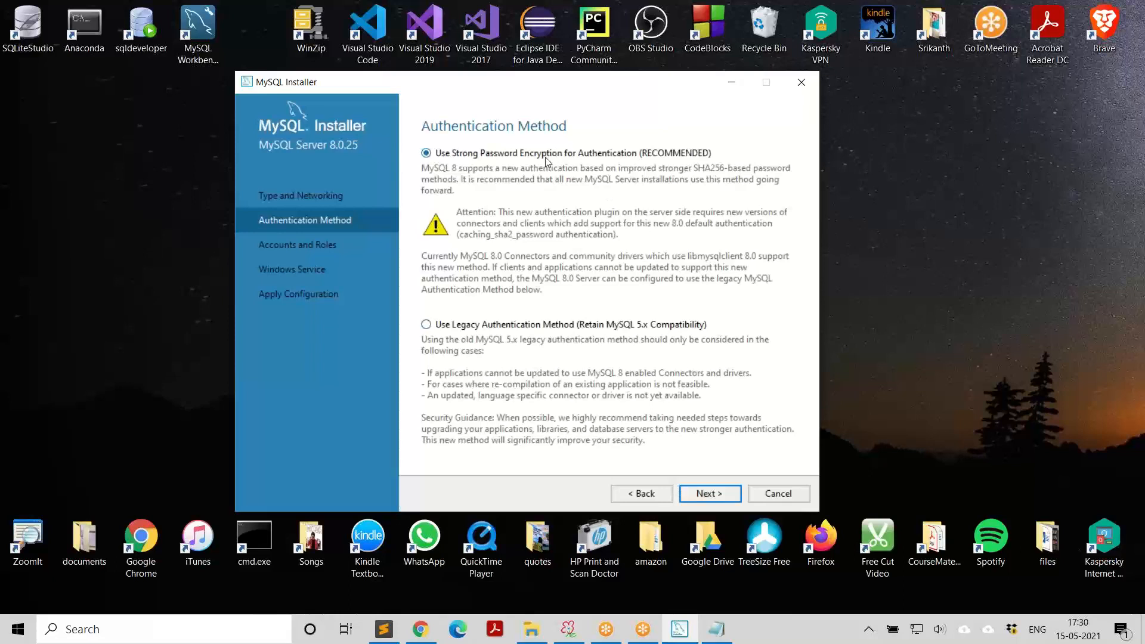
Accept strong password encryption for authentication, enter and repeat the MySQL root password, and continue to the Windows service settings
left_click(716, 494)
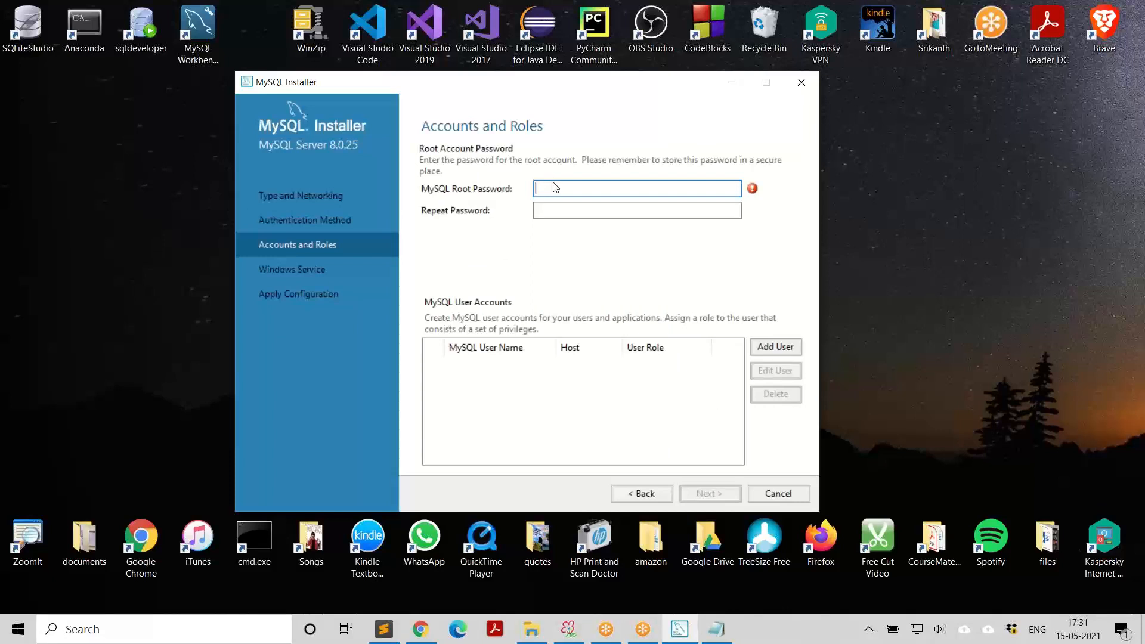
type("r••••")
type("•••••")
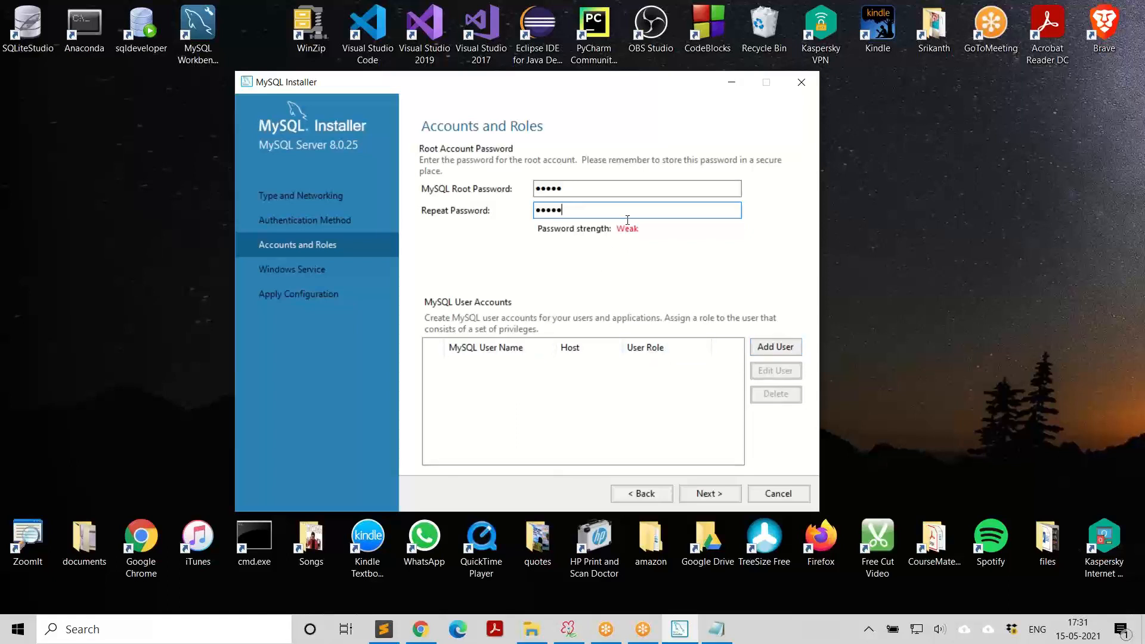
left_click(718, 494)
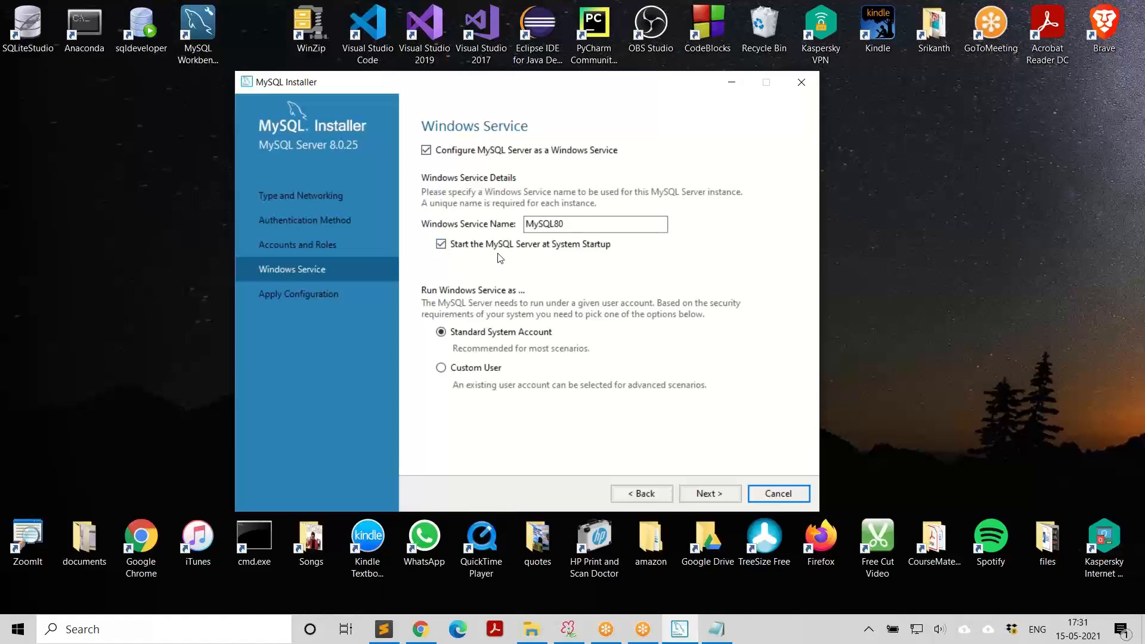
Accept the MySQL80 Windows service with start at system startup and the Standard System Account
mouse_move(475, 232)
left_mouse_down()
mouse_move(496, 249)
mouse_move(637, 268)
left_mouse_up()
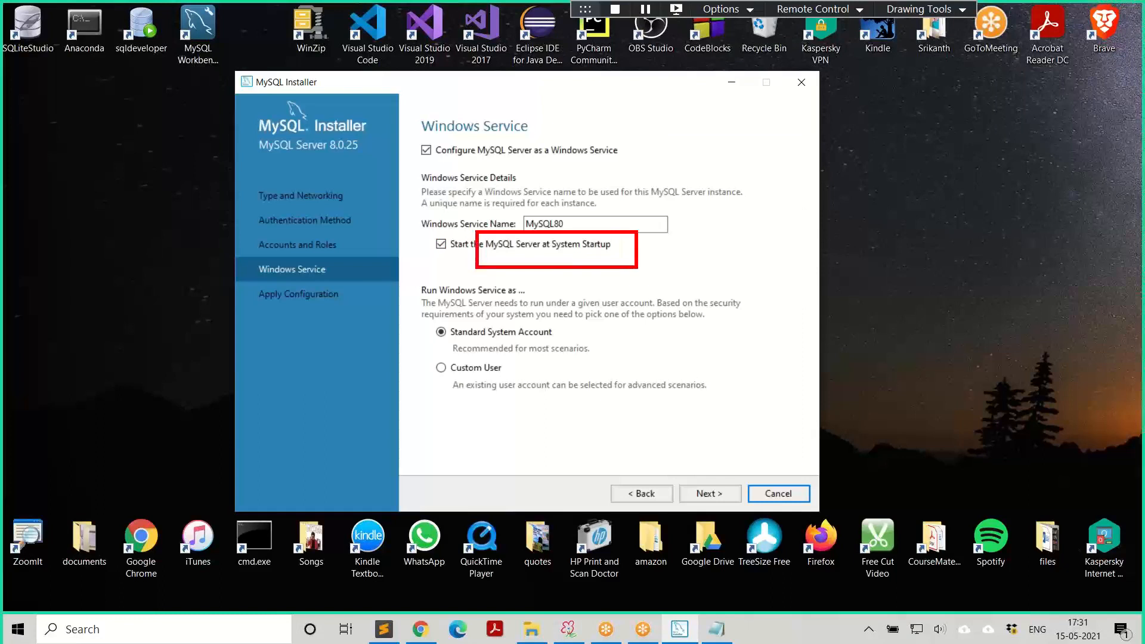
key("Escape")
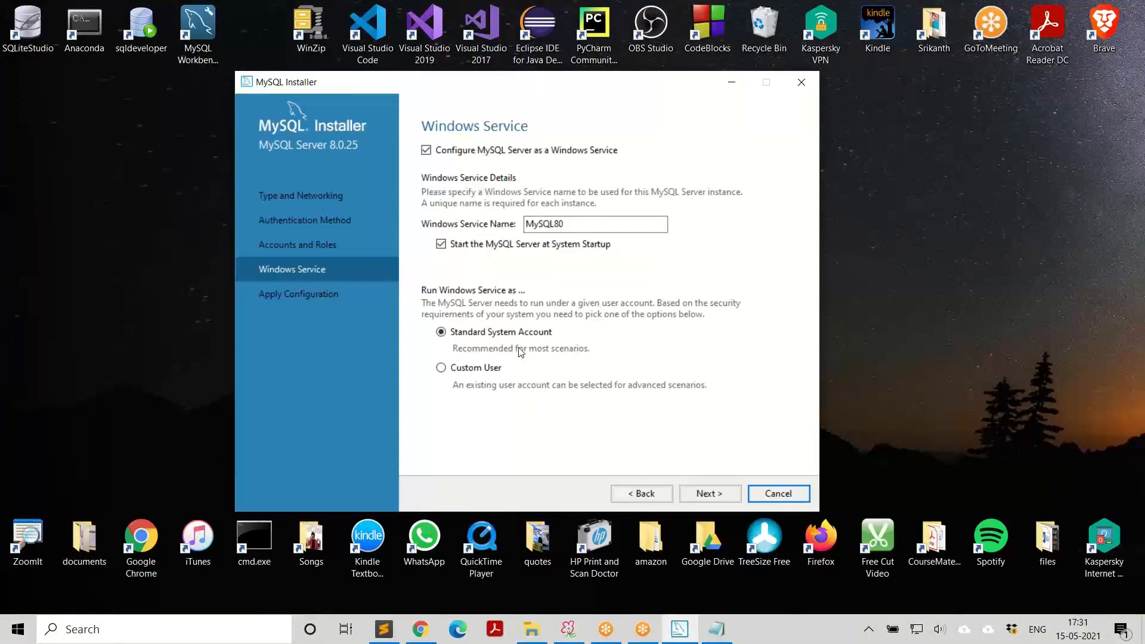
left_click(714, 494)
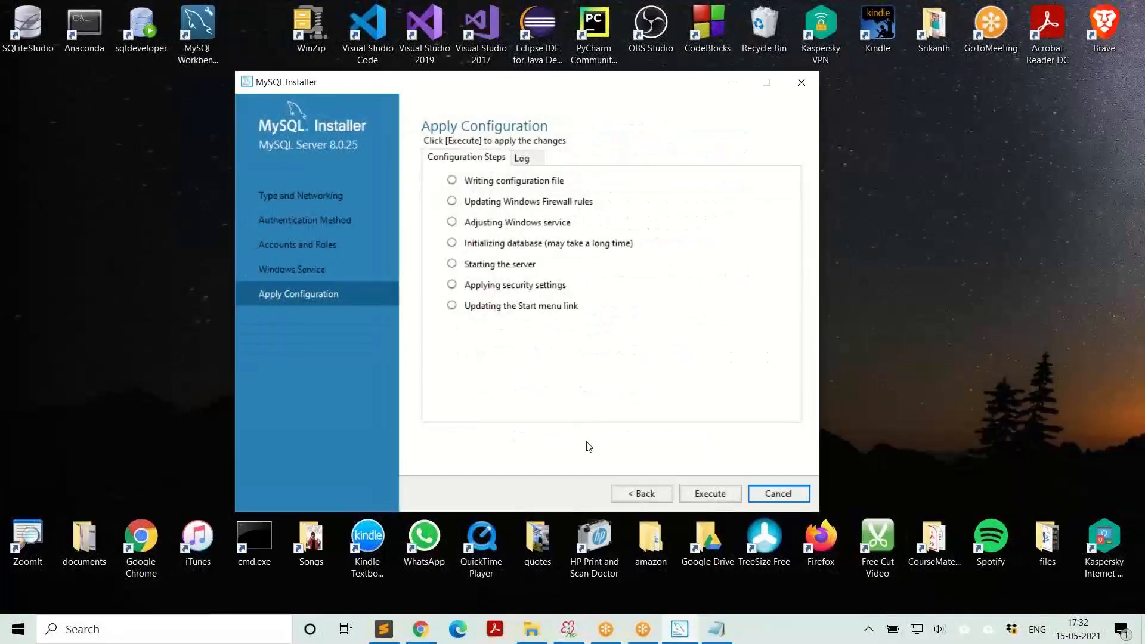
Execute and finish the MySQL Server 8.0.25 configuration, and continue to the MySQL Router configuration
left_click(712, 493)
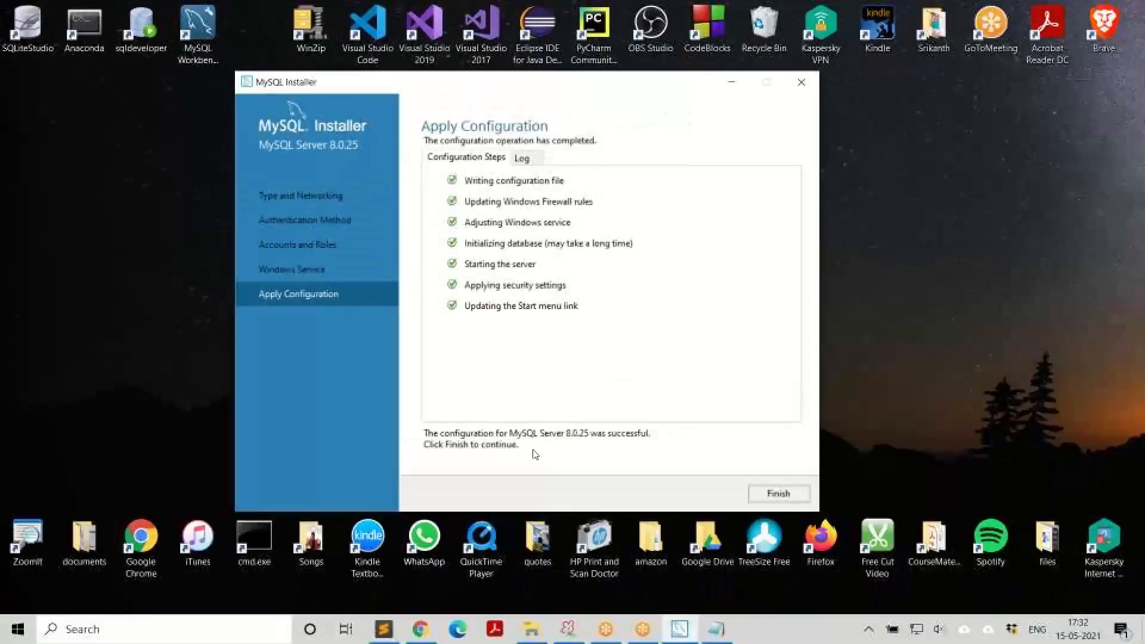
left_click(777, 494)
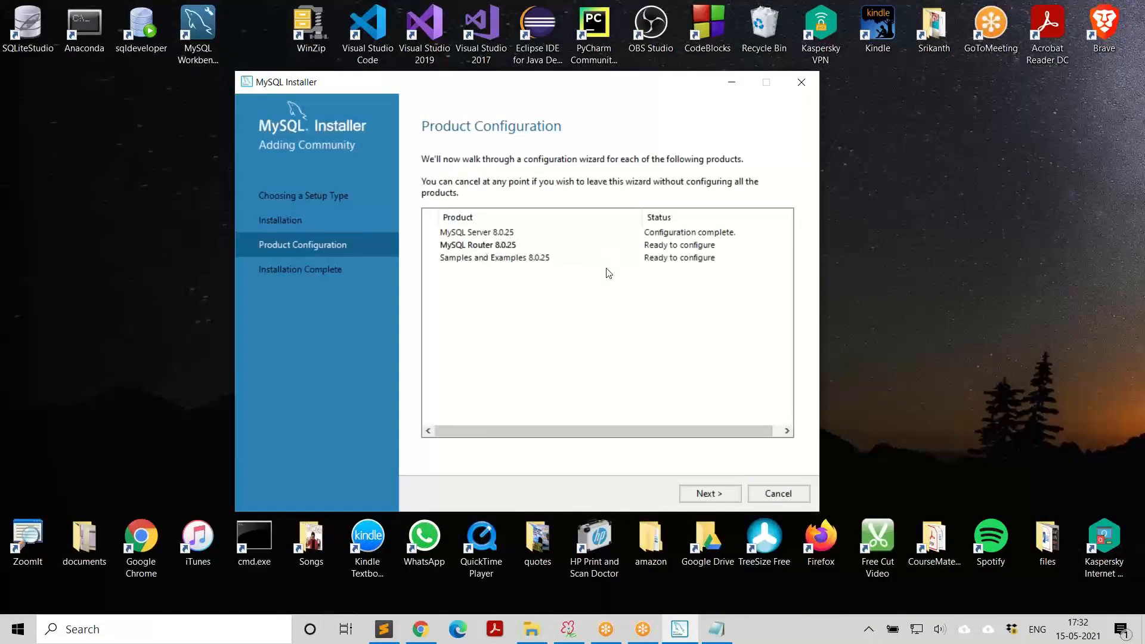
left_click(720, 498)
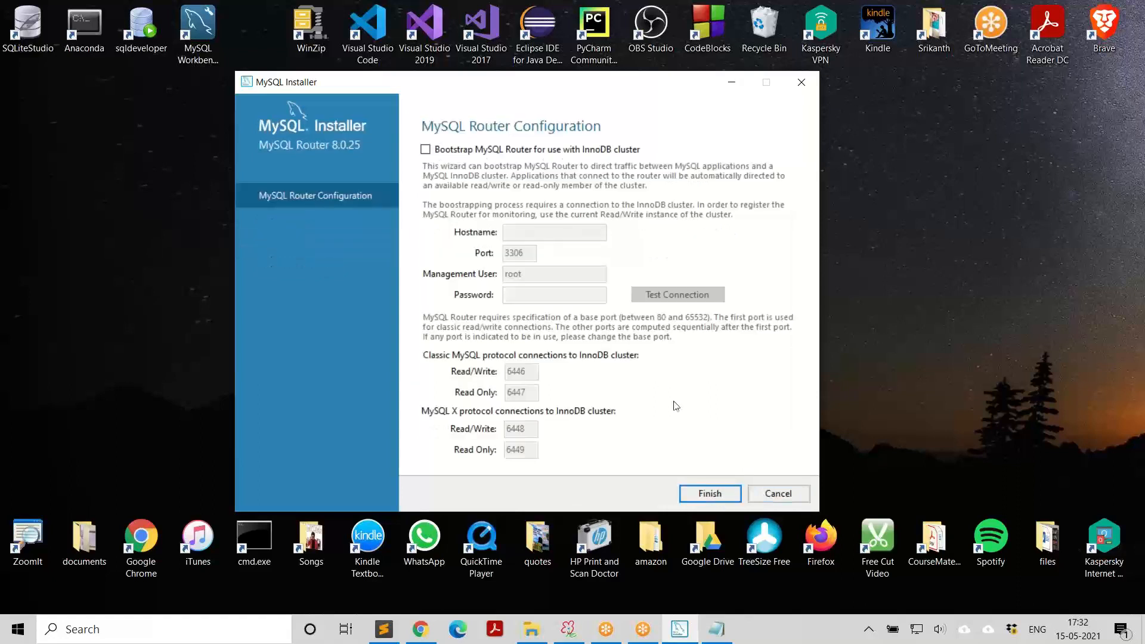
Finish the MySQL Router configuration without bootstrapping, and enter and check the root password for the samples' connection to MySQL Server 8.0.25
left_click(715, 497)
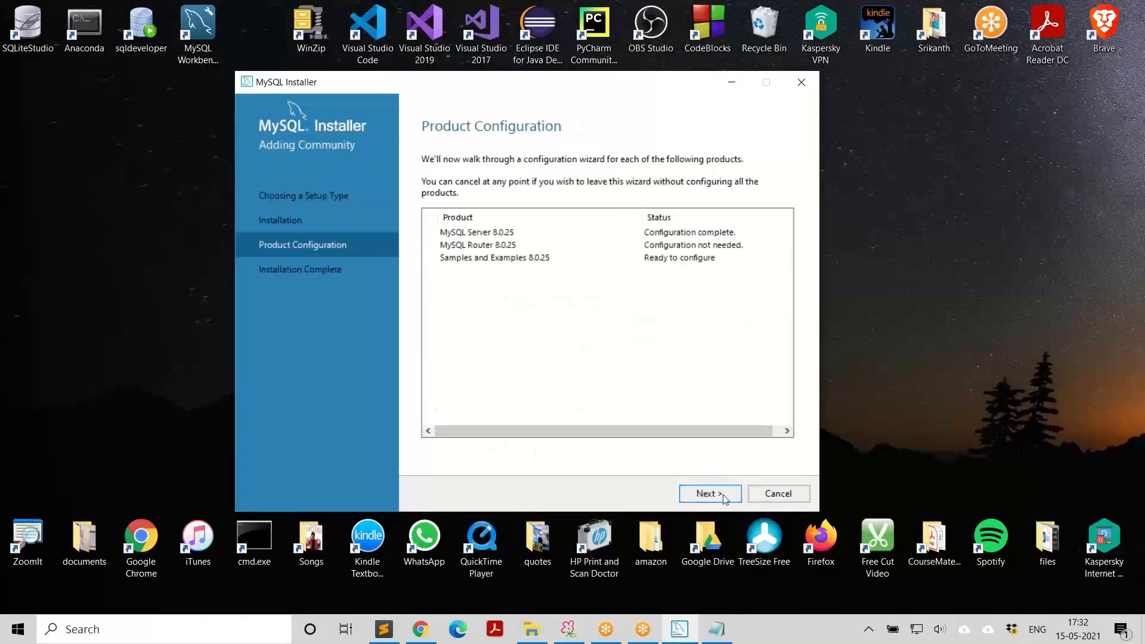
left_click(722, 499)
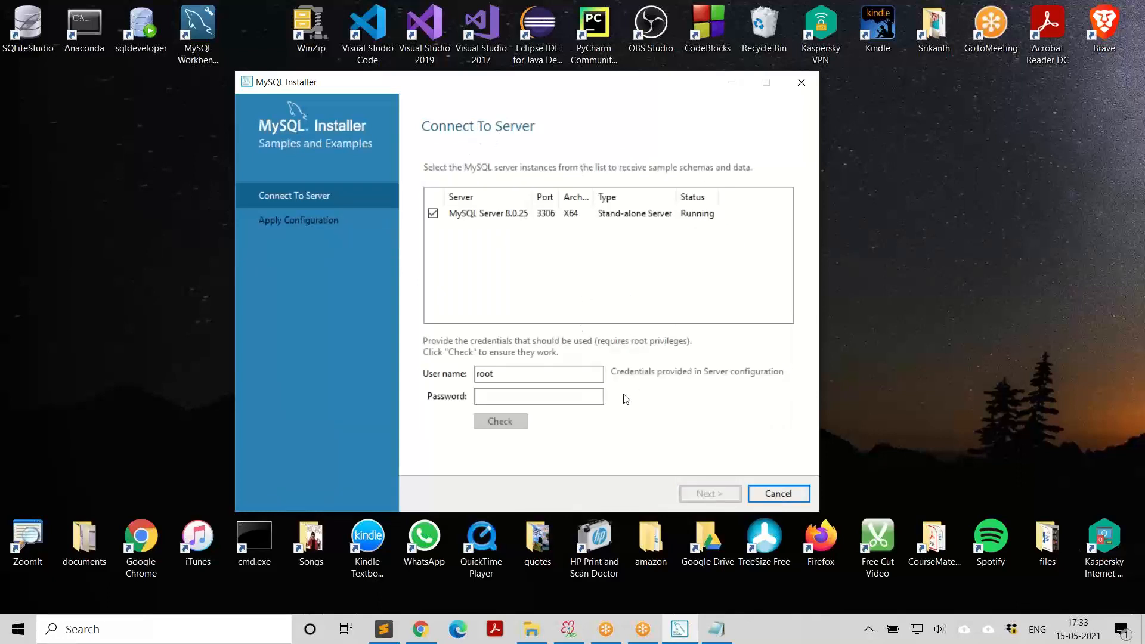
left_click(558, 396)
type("•••••")
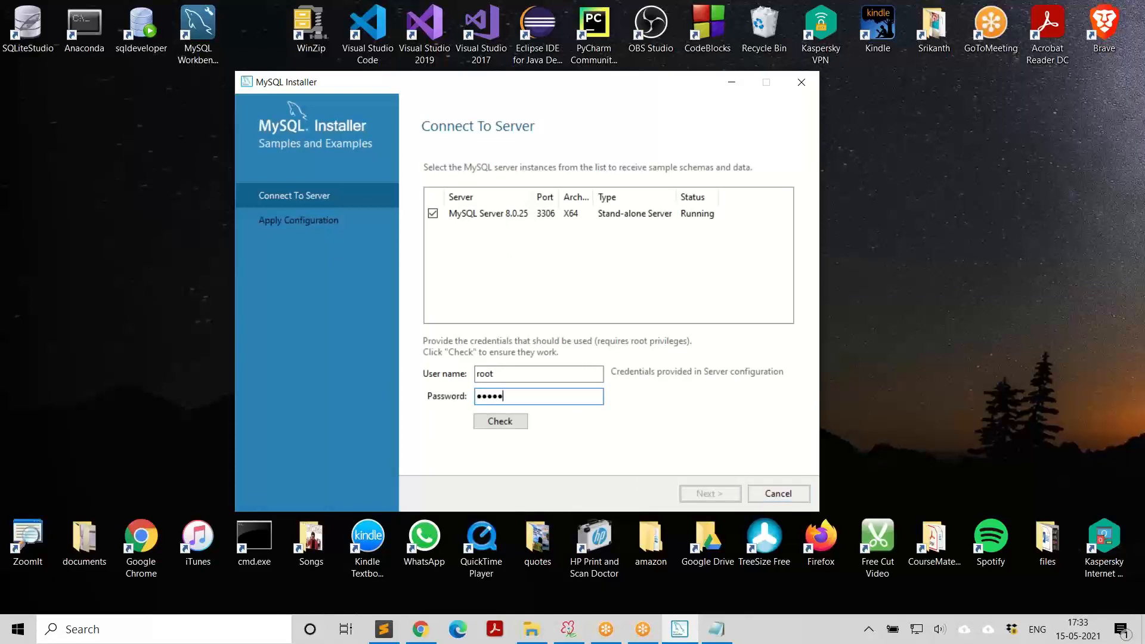
left_click(515, 423)
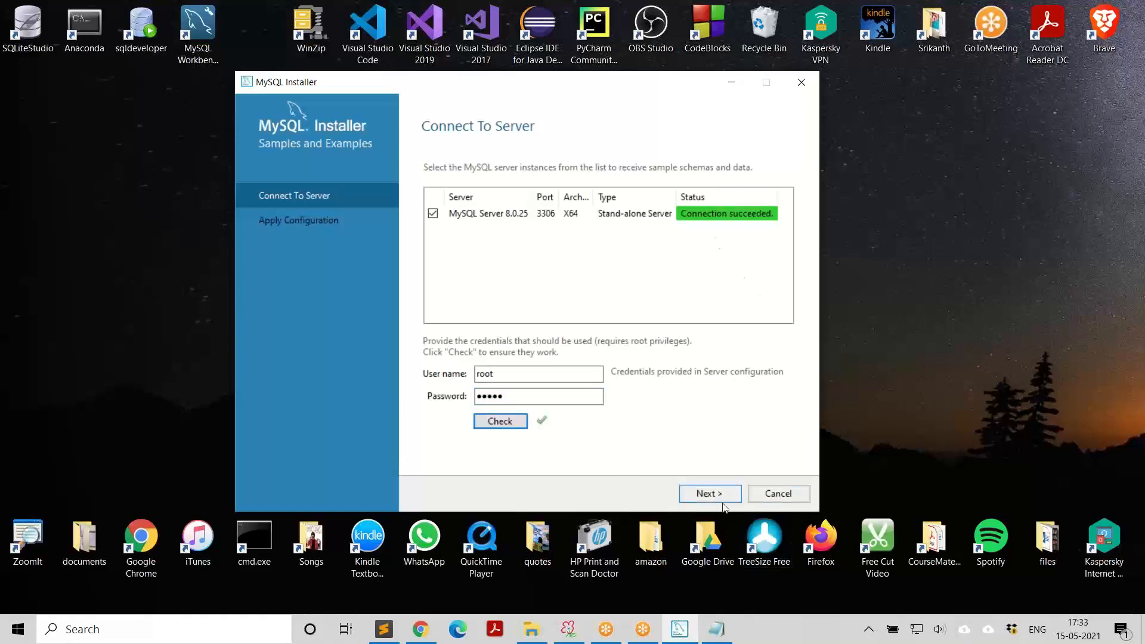
left_click(719, 496)
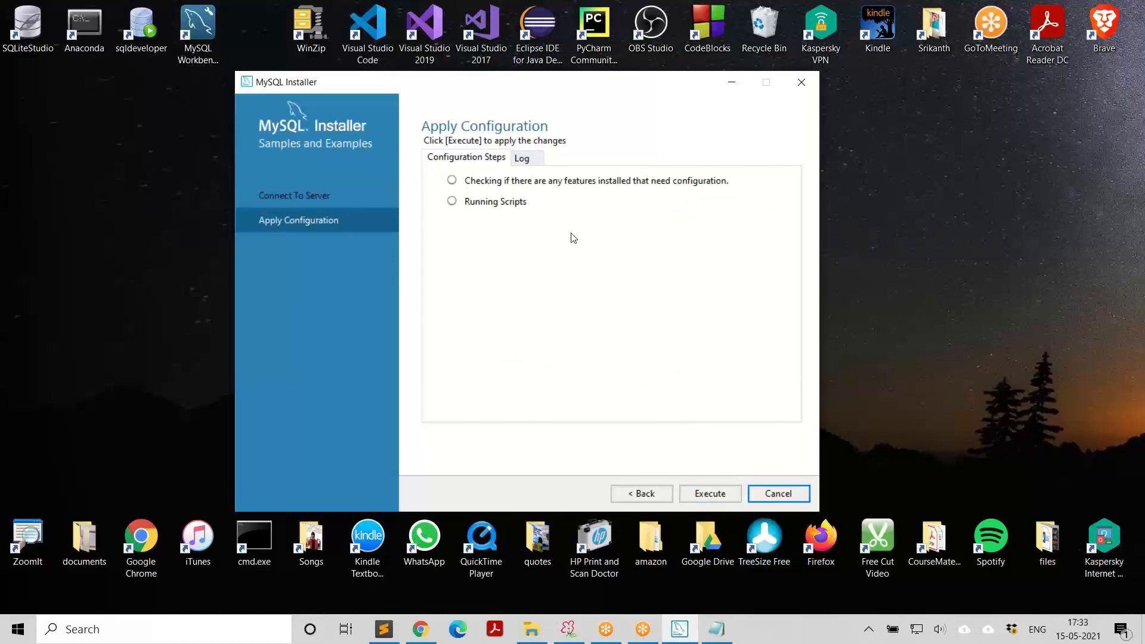
Execute and finish the Samples and Examples 8.0.25 configuration, and continue past the product configuration to the end of the installation
left_click(711, 494)
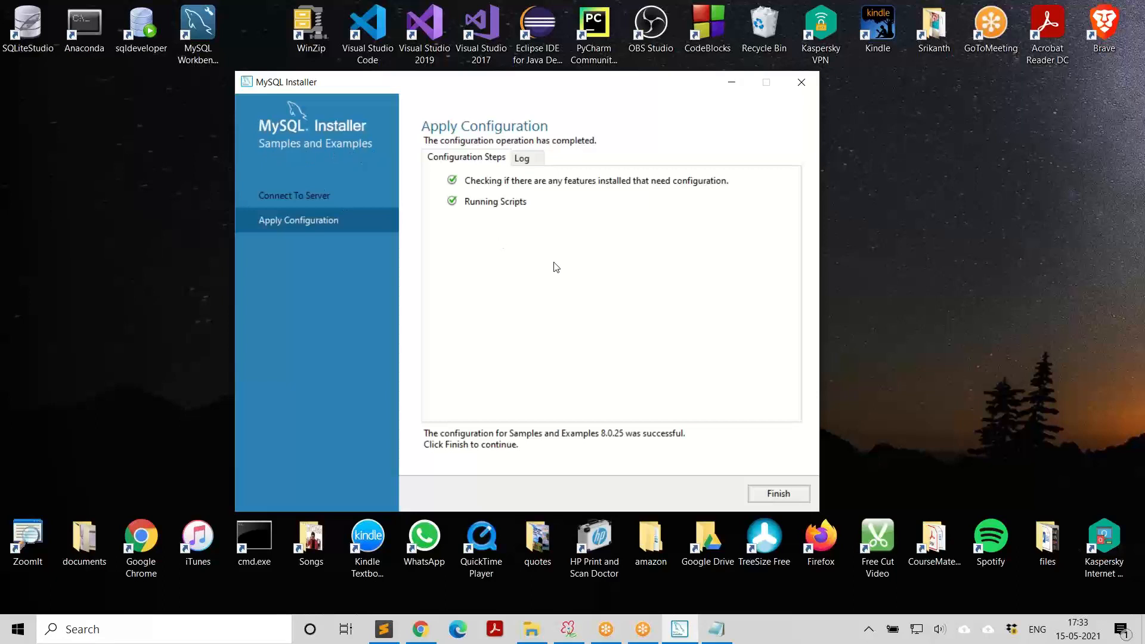
left_click(775, 493)
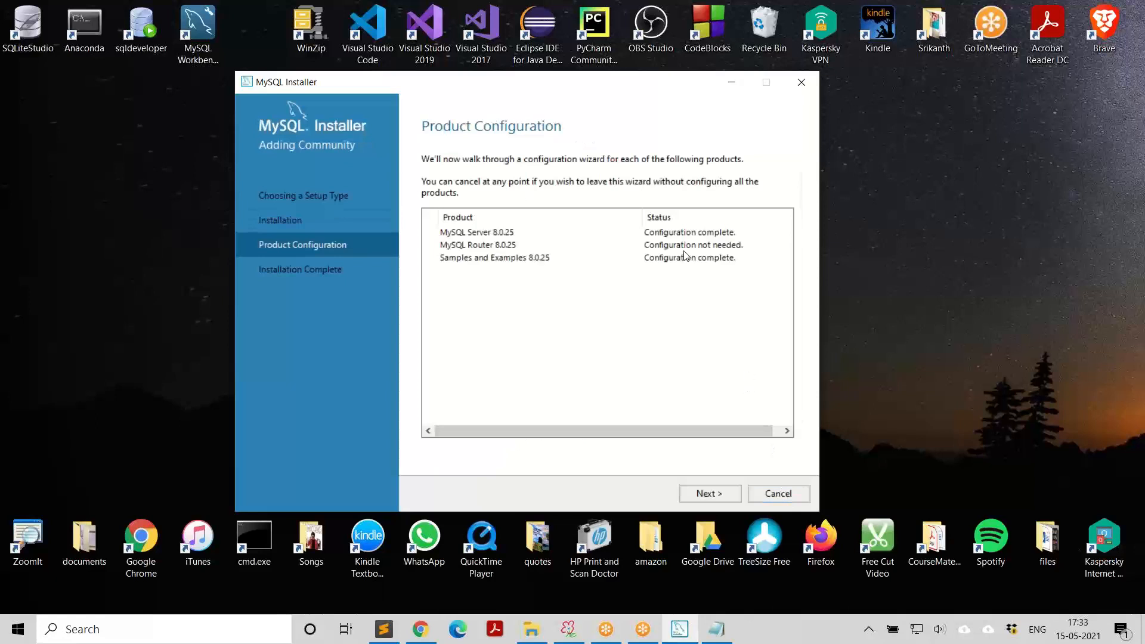
left_click(713, 495)
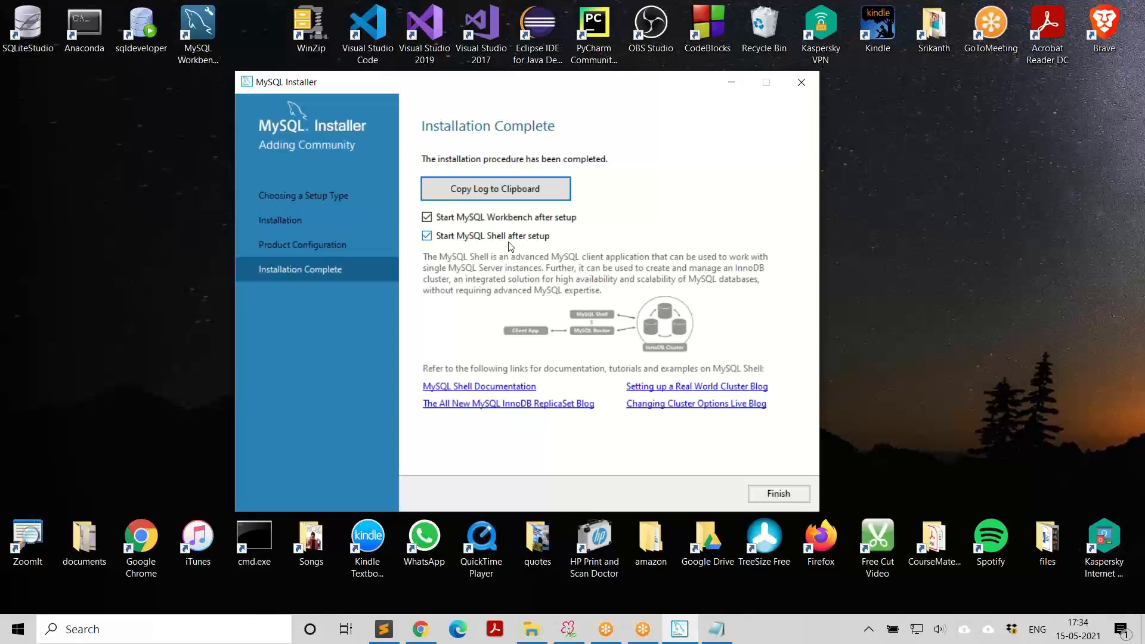
Finish the installation with only MySQL Workbench starting after setup, not MySQL Shell, and restore the Workbench window to a smaller size
left_click(427, 236)
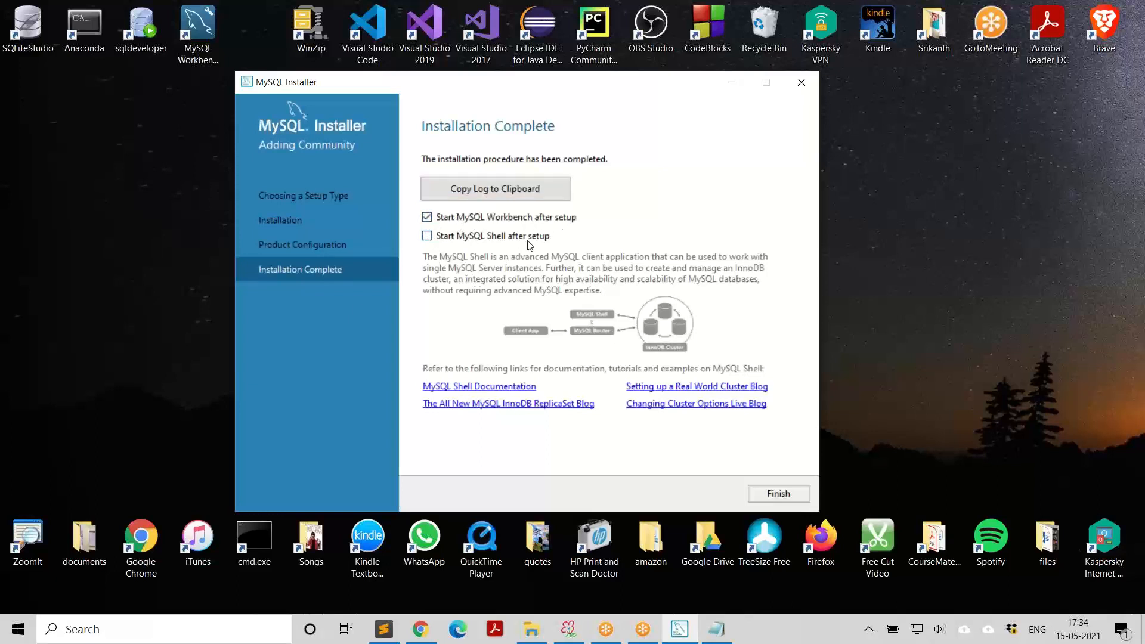
left_click(786, 496)
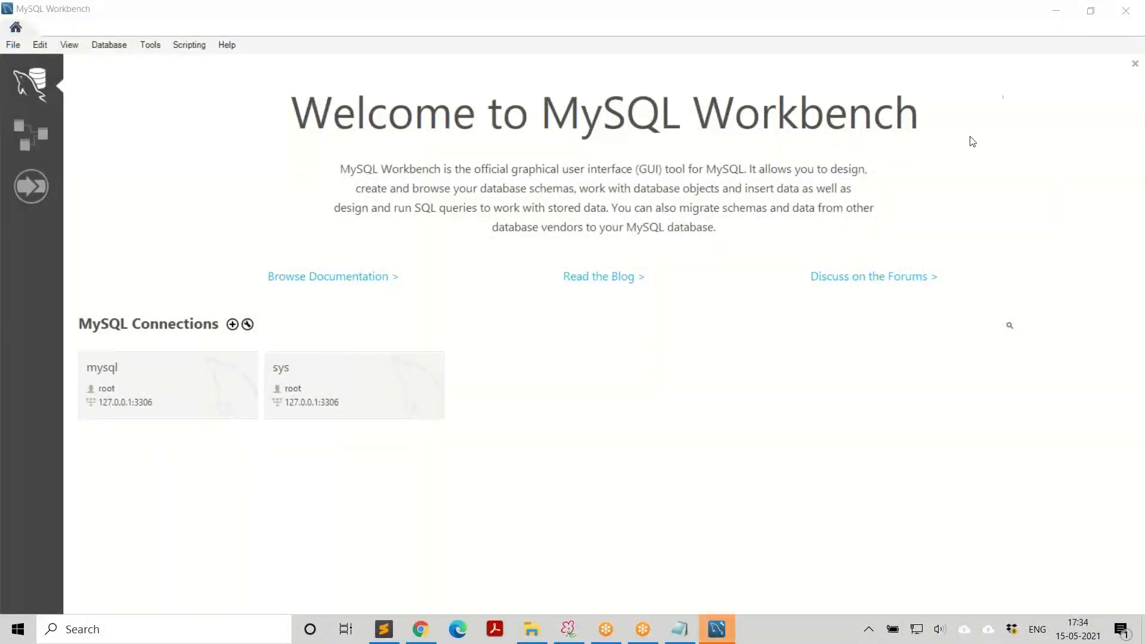
left_click(1091, 15)
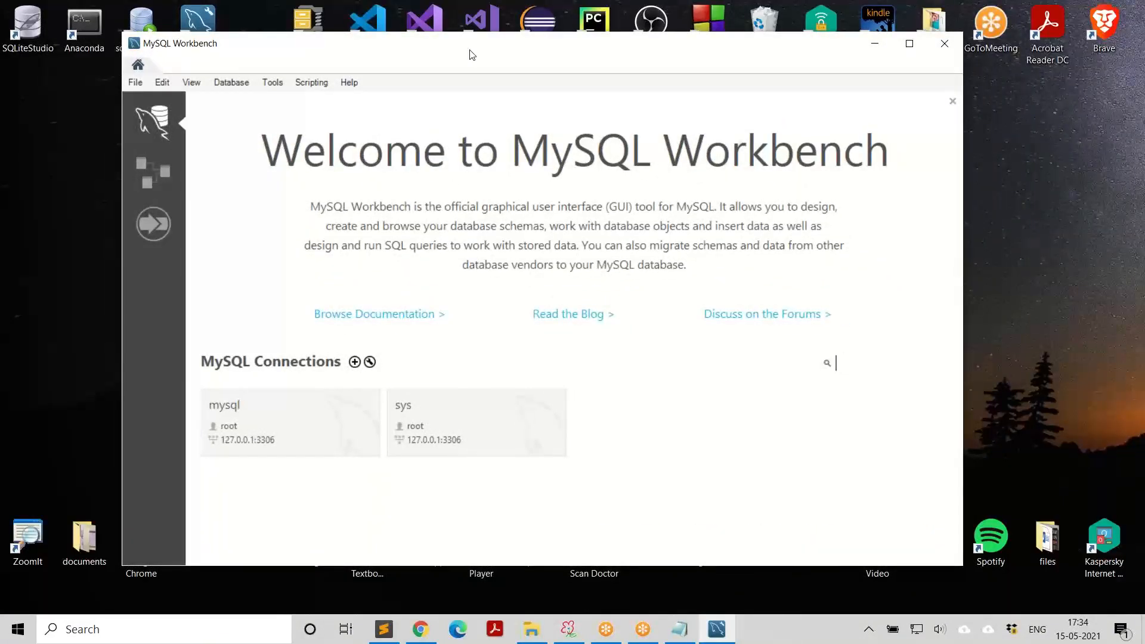
left_click(597, 230)
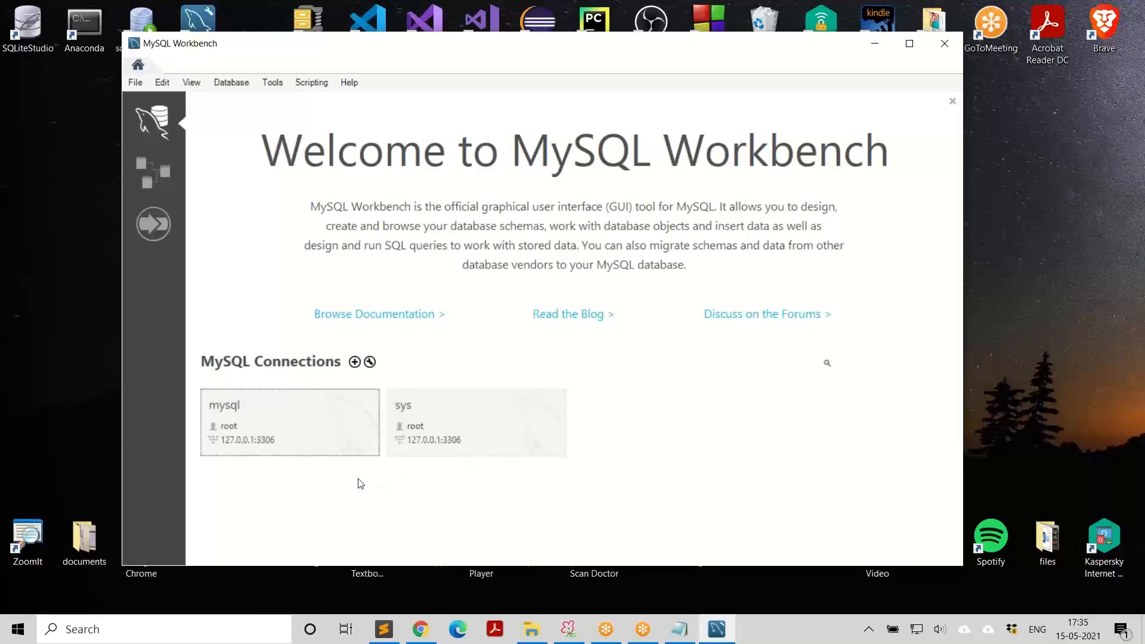
Set up a new MySQL connection named root with the username root at 127.0.0.1, port 3306, leaving the default schema blank
left_click(354, 362)
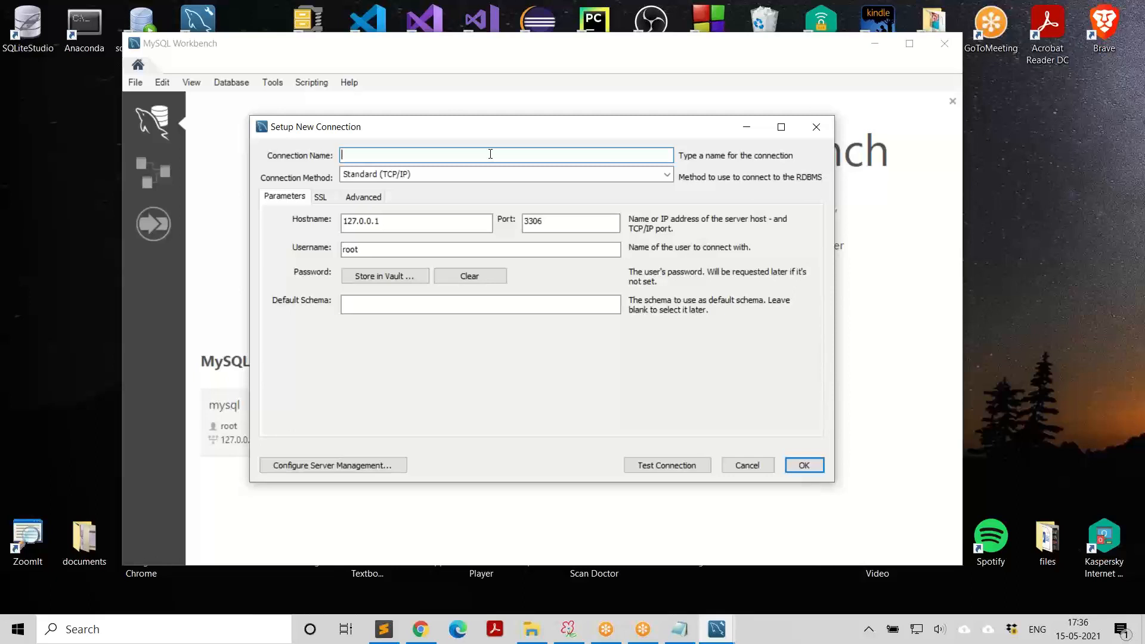
type("root")
key("Tab")
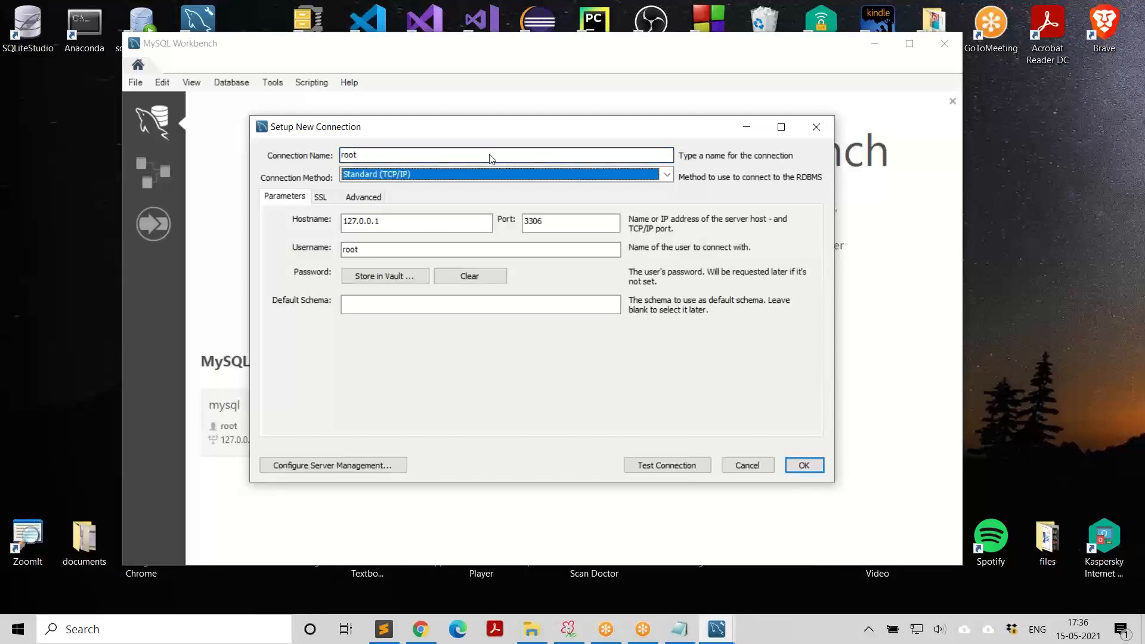
left_click(380, 248)
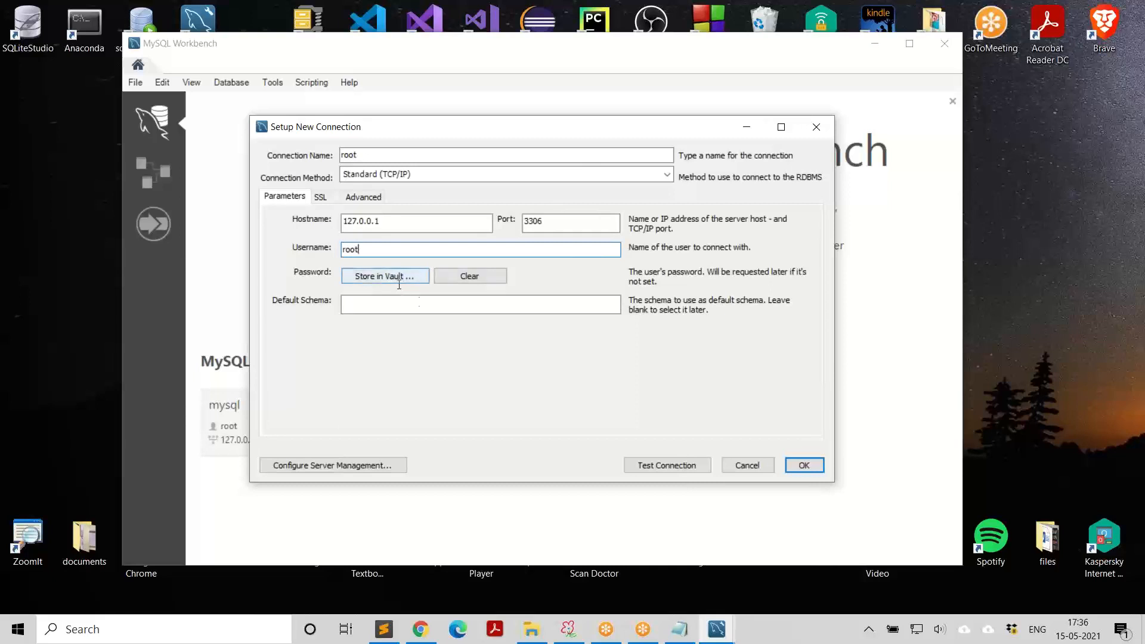
left_click(438, 307)
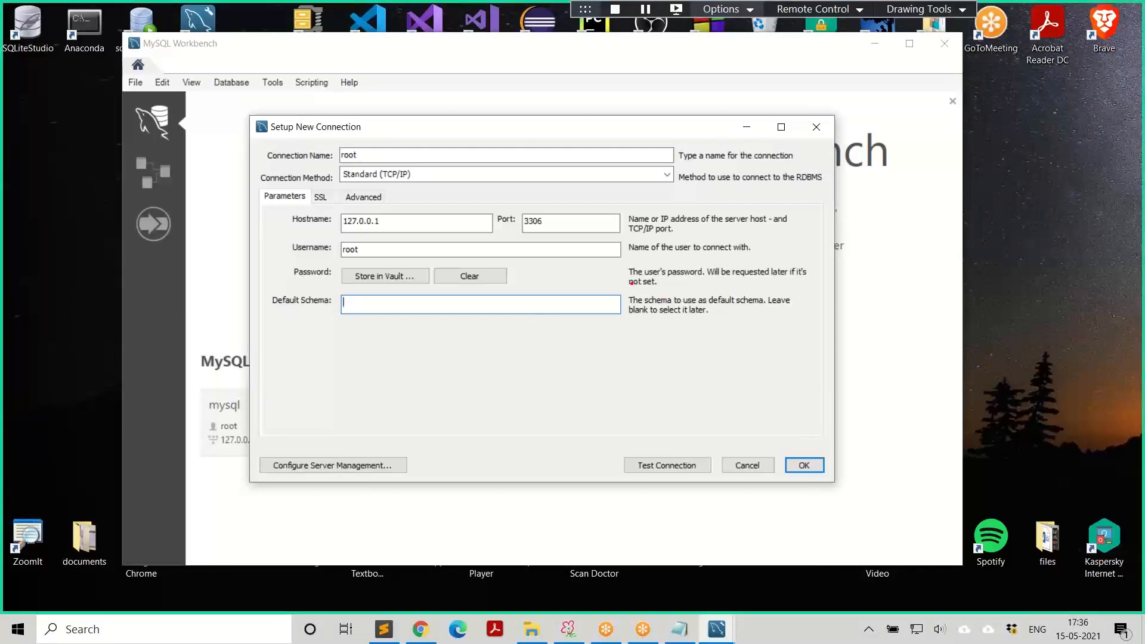
left_click_drag(614, 287, 815, 337)
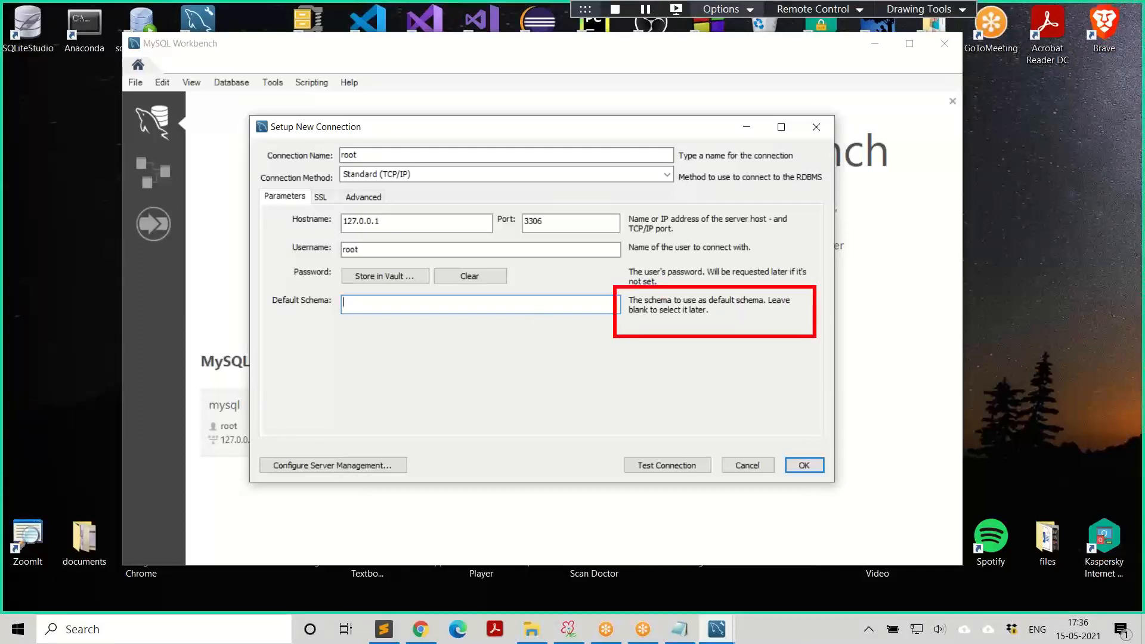
key("Escape")
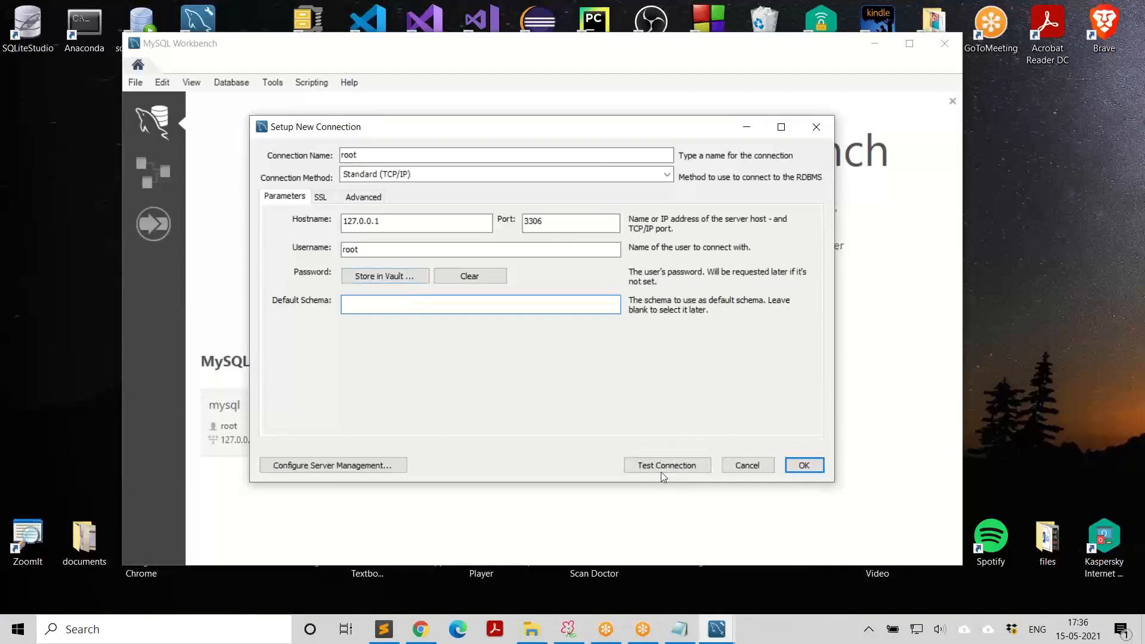
Test the new root connection and save it
left_click(682, 471)
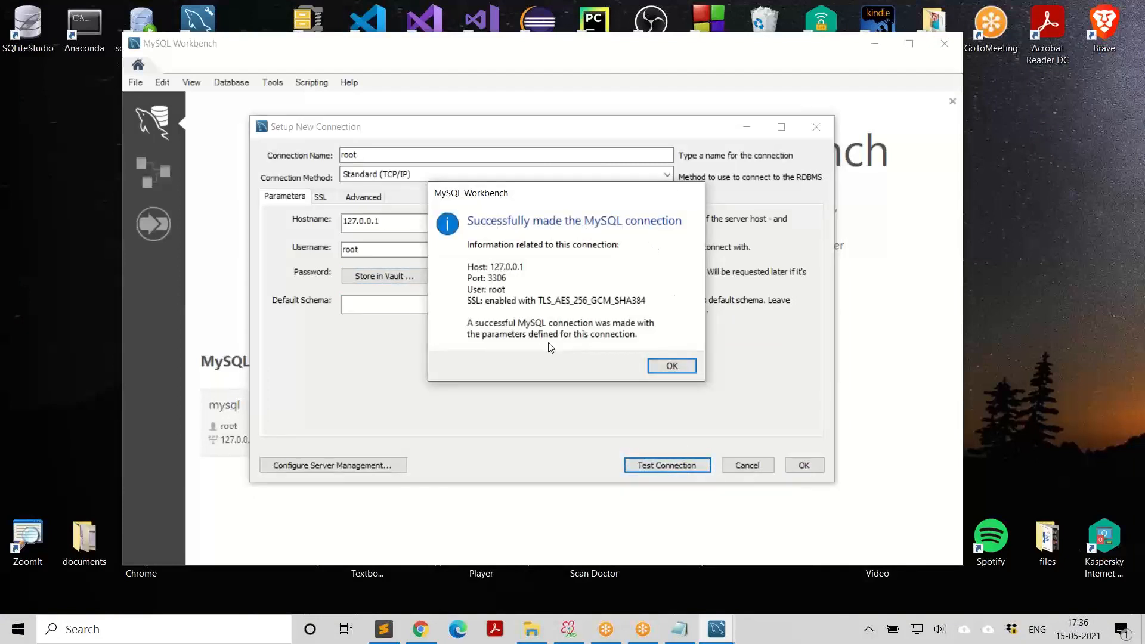
left_click(672, 366)
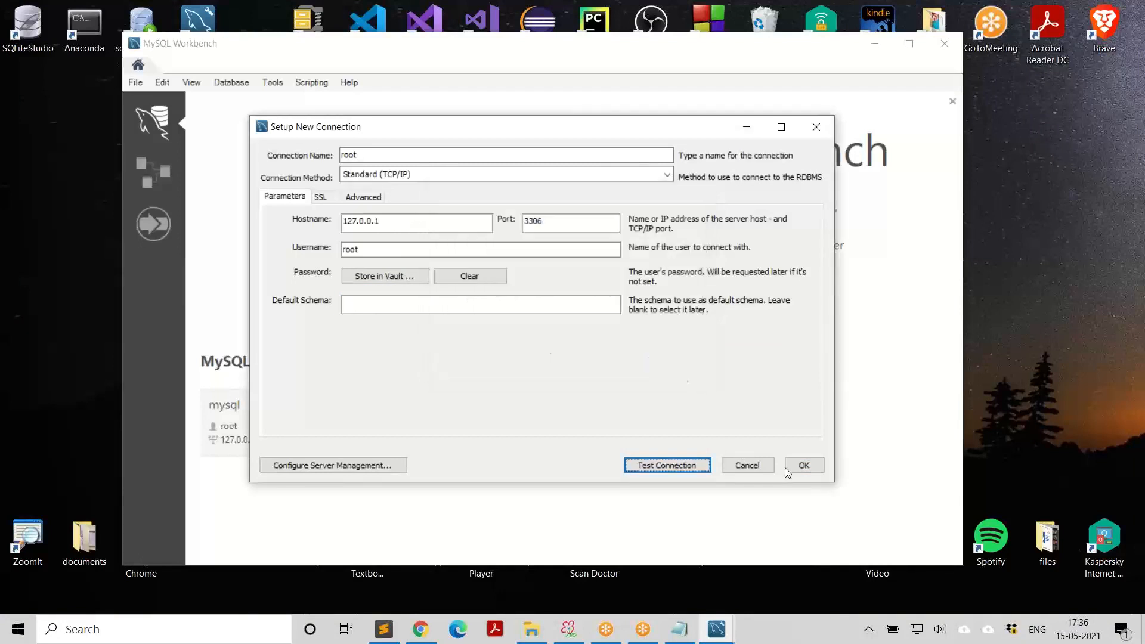
left_click(804, 466)
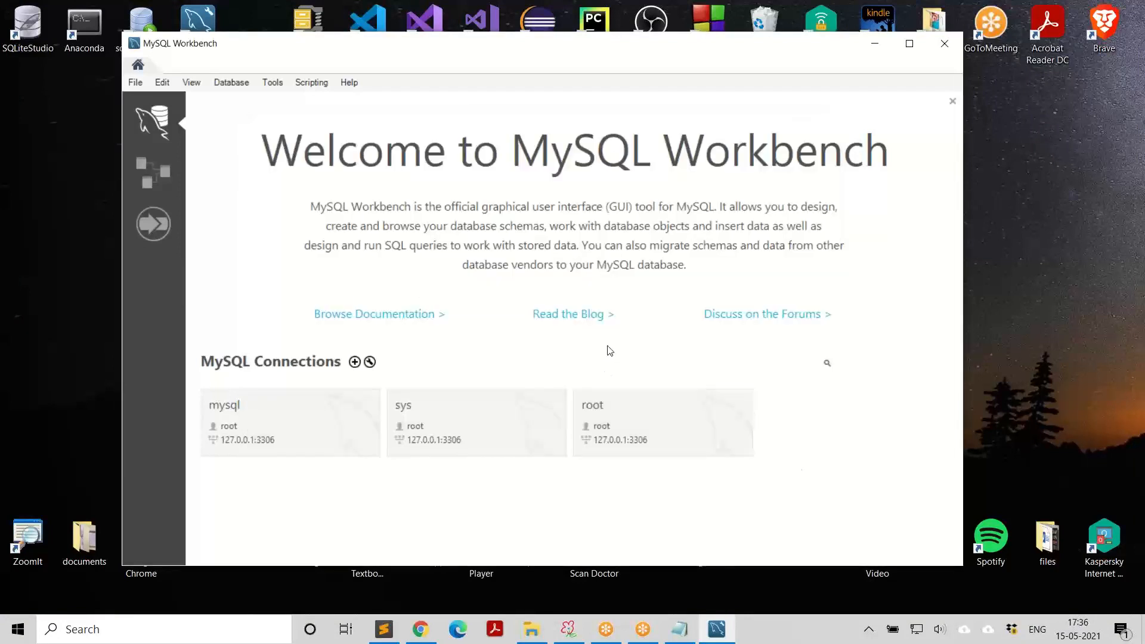
Open the root connection and examine the world schema's tables and the structure of its city table
left_click(642, 427)
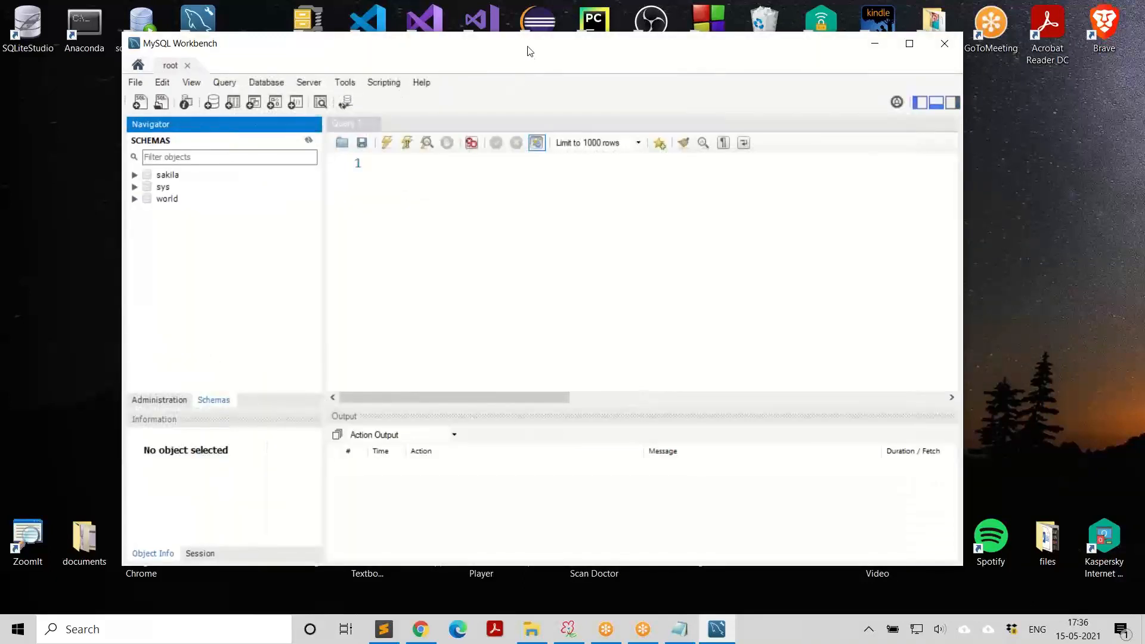
left_click_drag(530, 51, 517, 51)
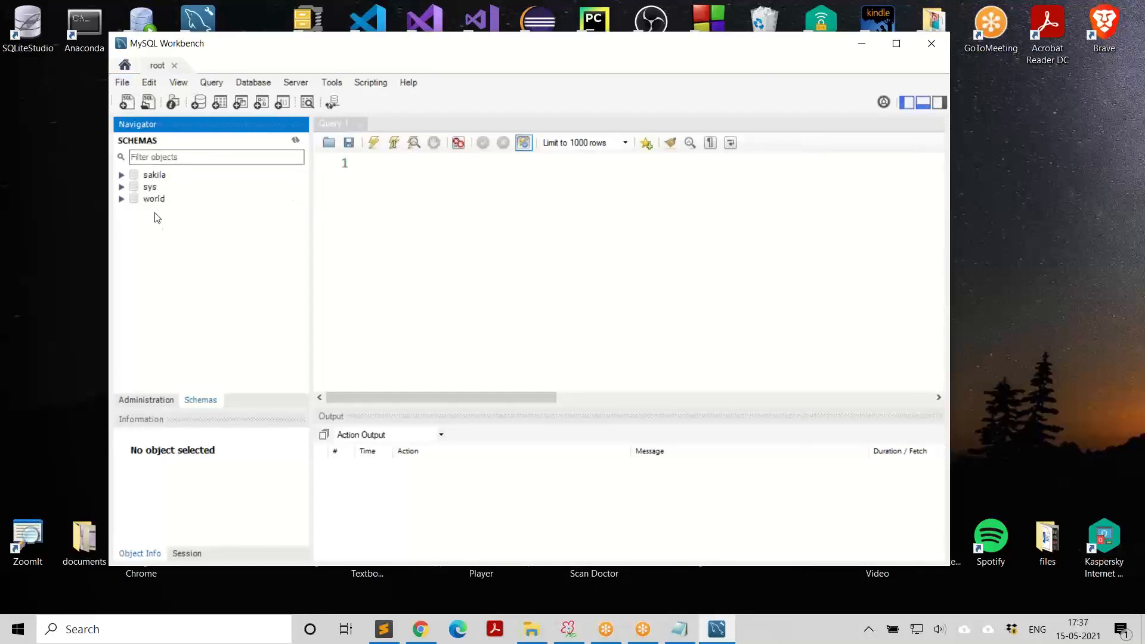
left_click(122, 199)
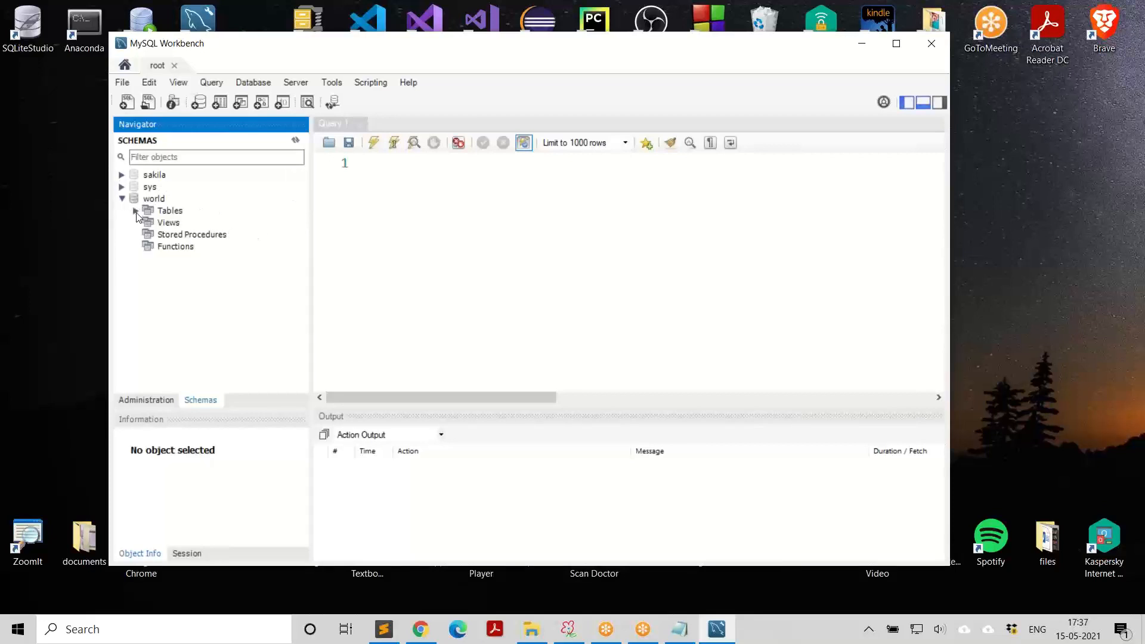
left_click(136, 210)
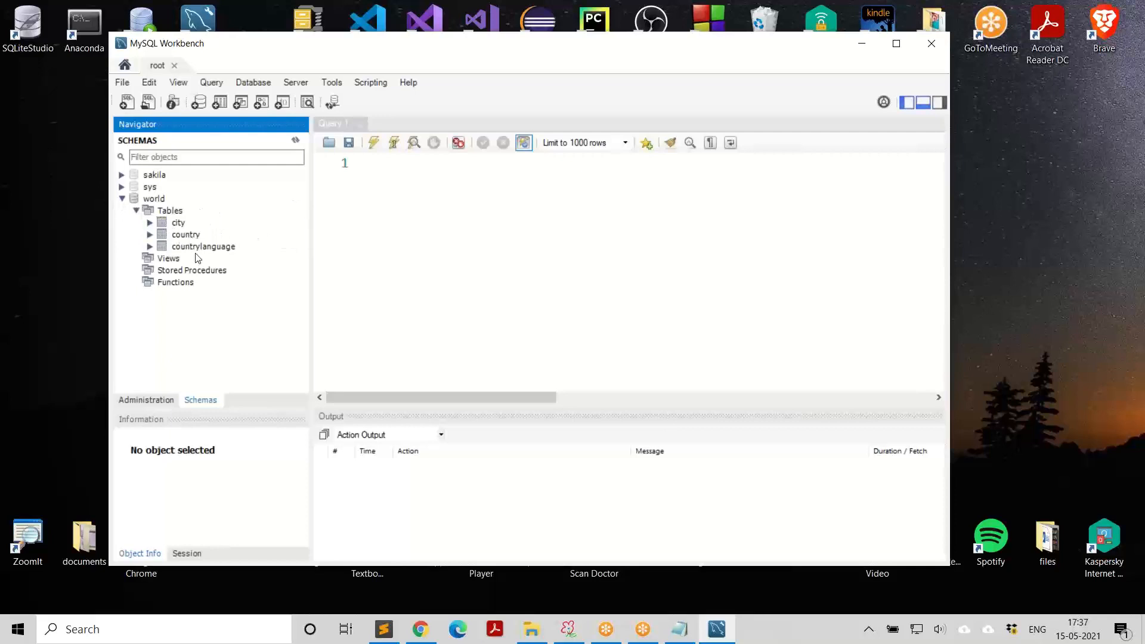
left_click(151, 223)
left_click(179, 223)
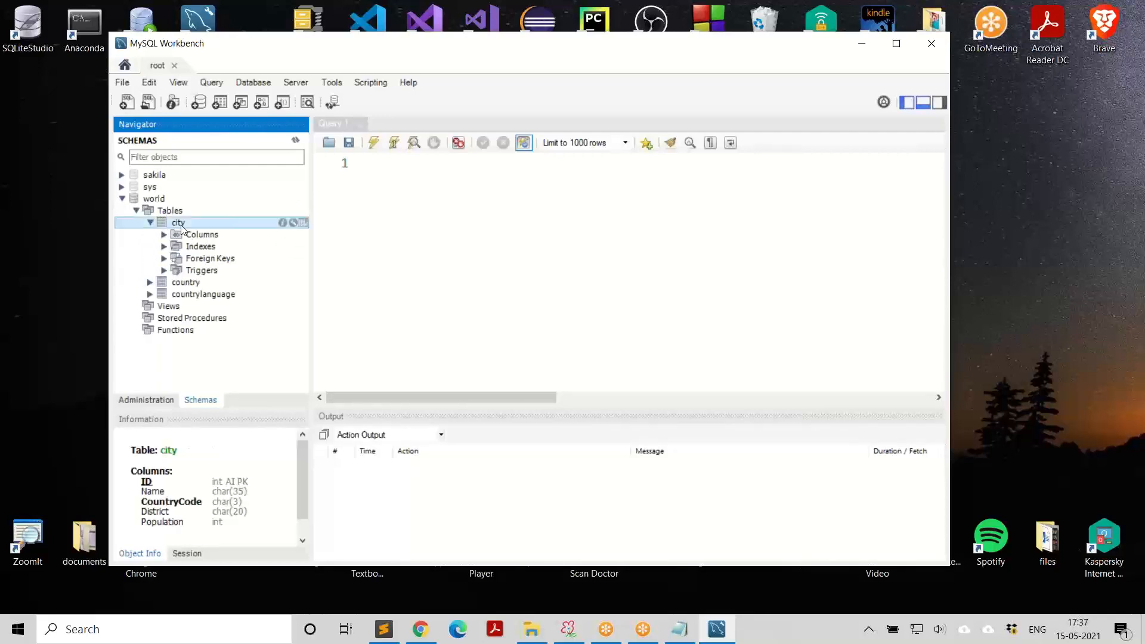
left_click(358, 190)
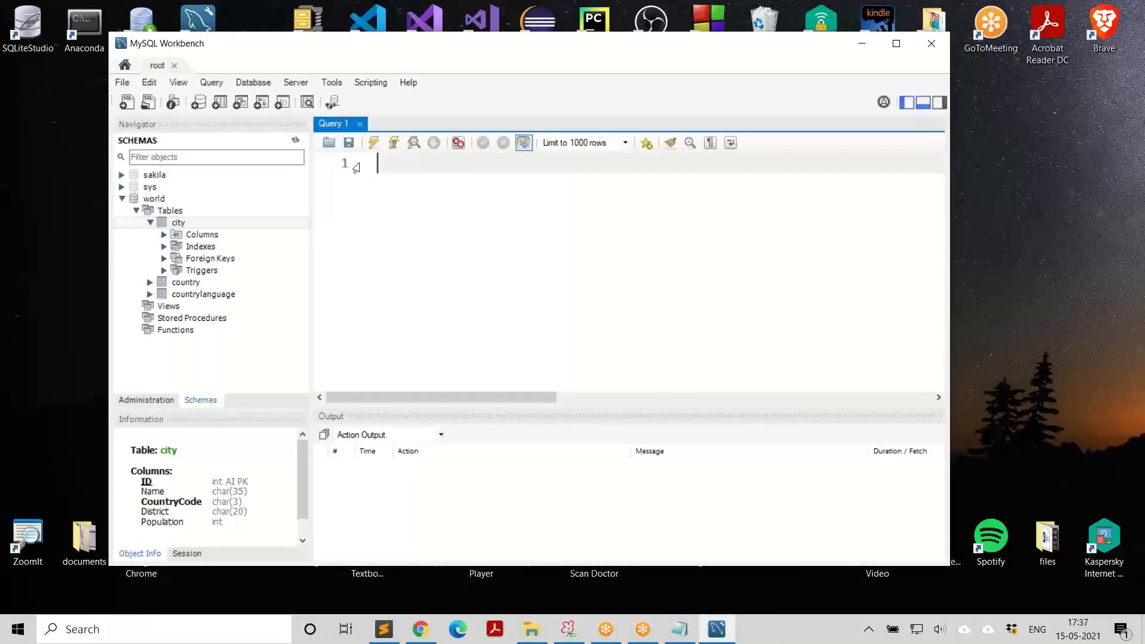
left_click(121, 199)
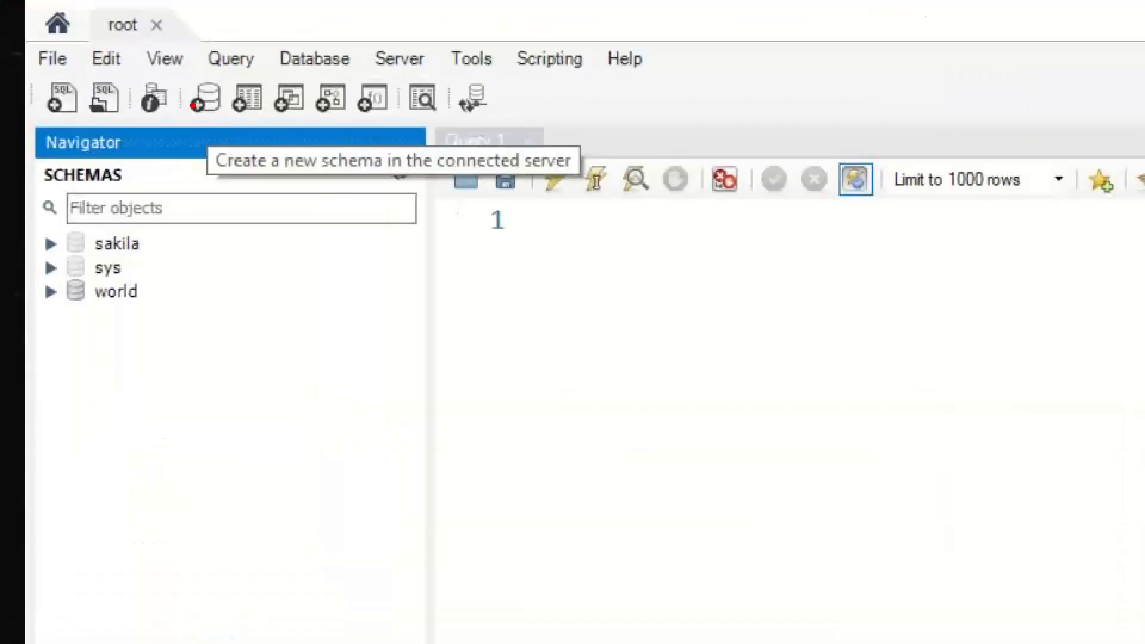
Start a new schema in the connected server and name it HR
mouse_move(191, 131)
left_mouse_down()
mouse_move(649, 250)
mouse_move(601, 173)
mouse_move(593, 187)
left_mouse_up()
mouse_move(182, 70)
left_mouse_down()
mouse_move(228, 127)
mouse_move(237, 123)
left_mouse_up()
key("Escape")
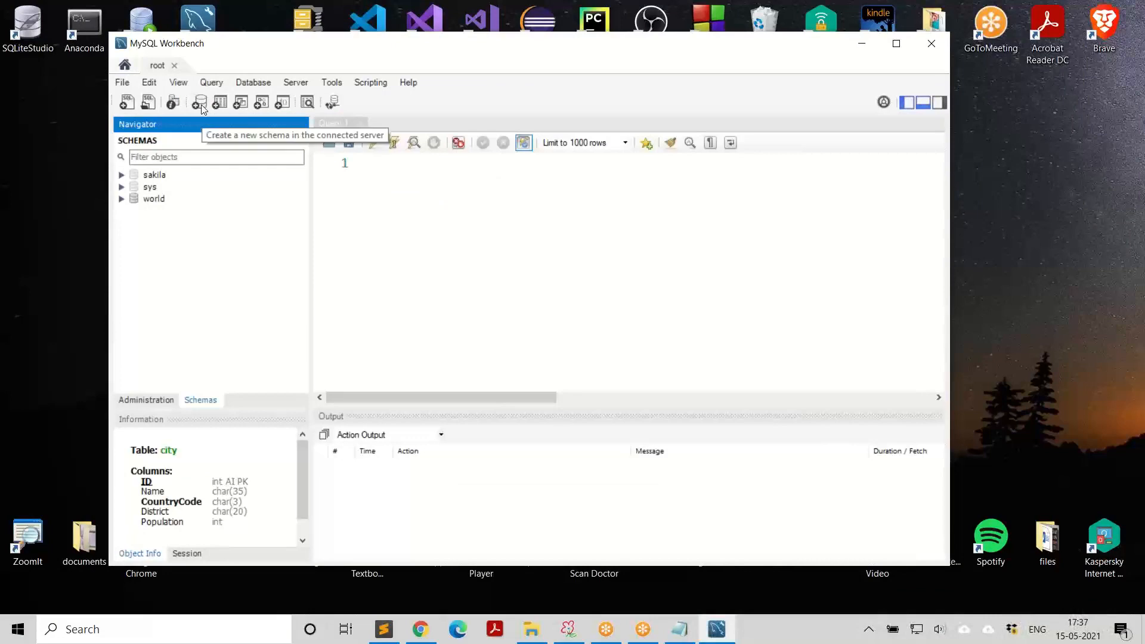
left_click(200, 105)
left_click(477, 145)
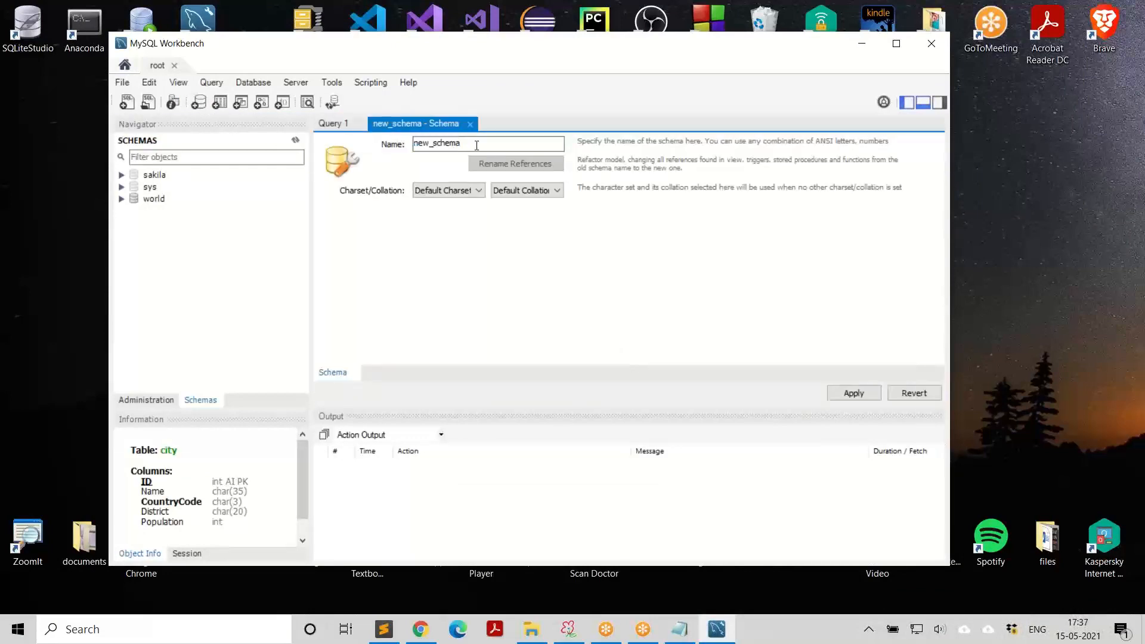
double_click(434, 145)
type("HR")
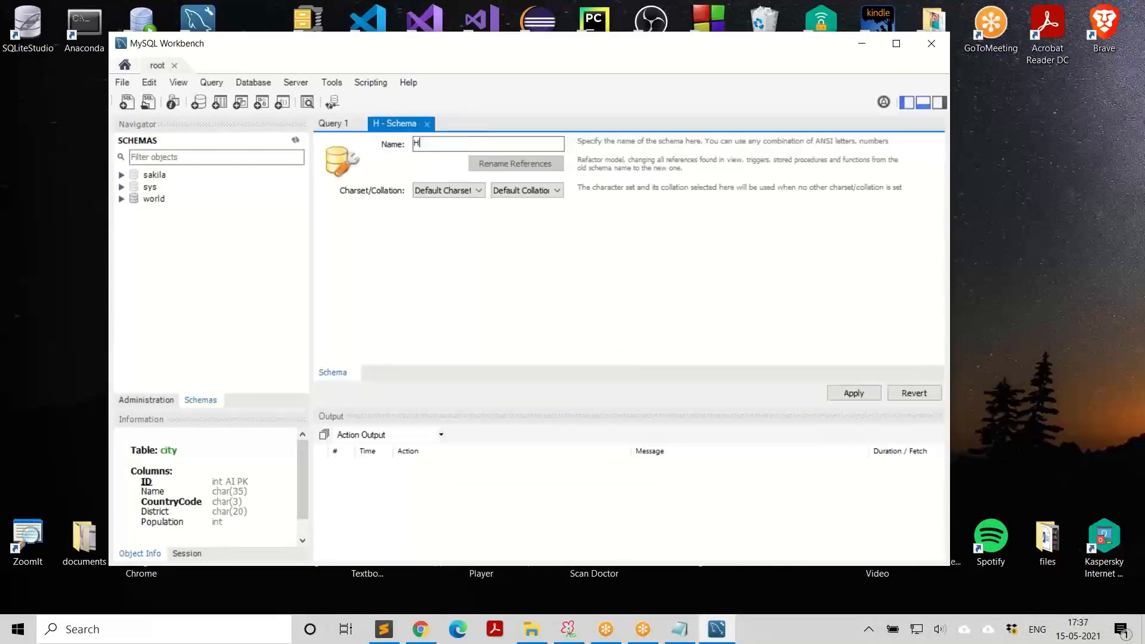
double_click(417, 144)
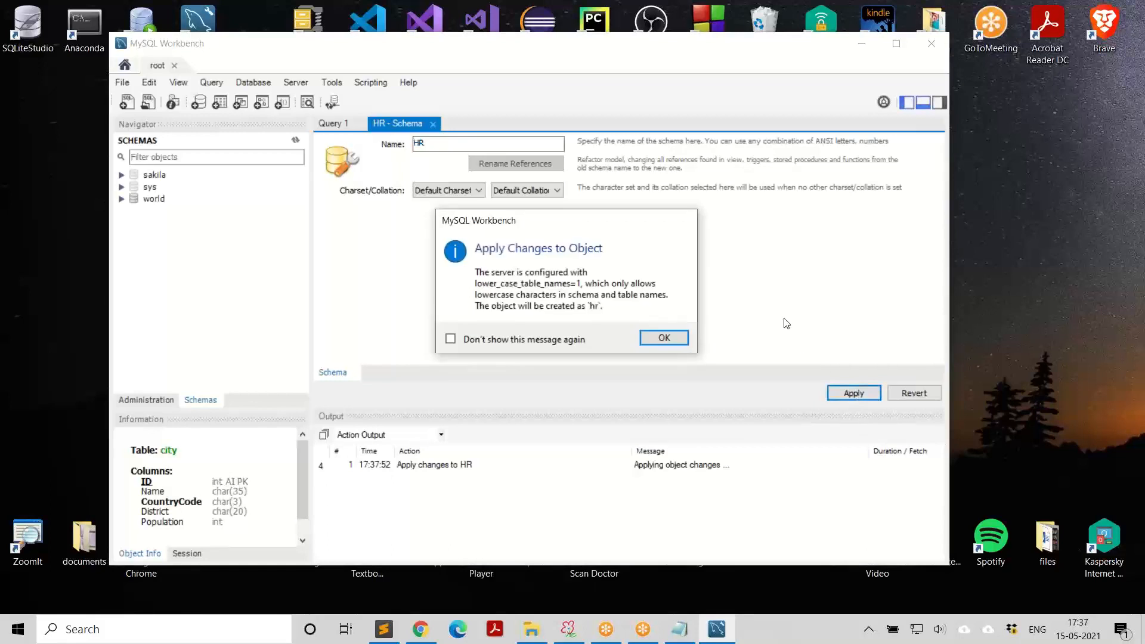
Accept the lowercase schema name hr and apply the CREATE SCHEMA script to the database
left_click(665, 338)
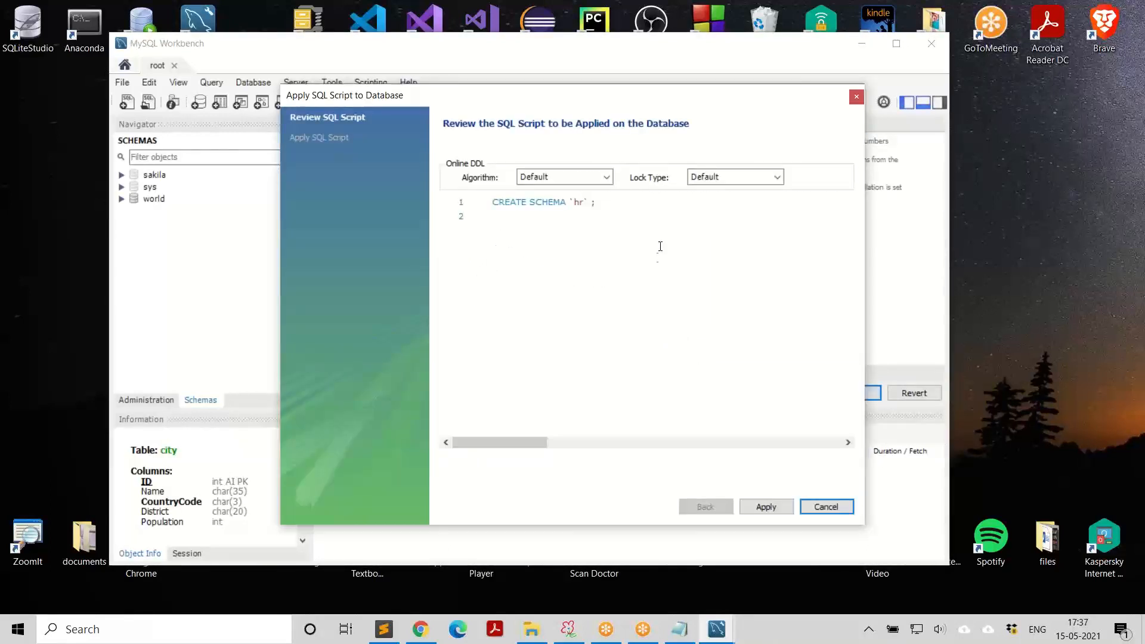
left_click(613, 215)
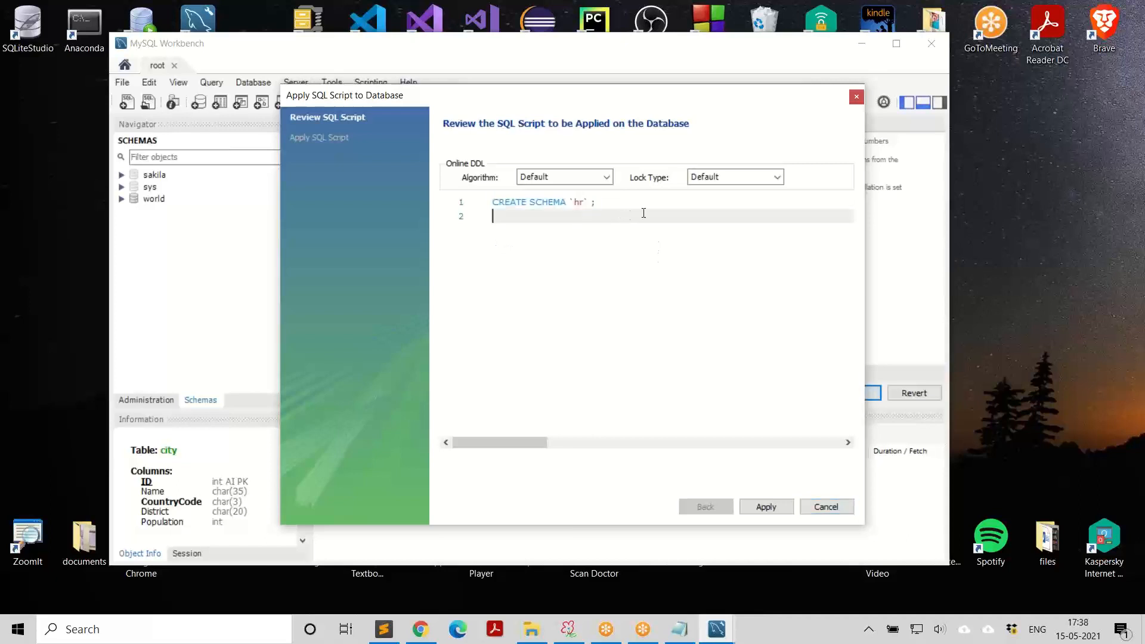
left_click(777, 510)
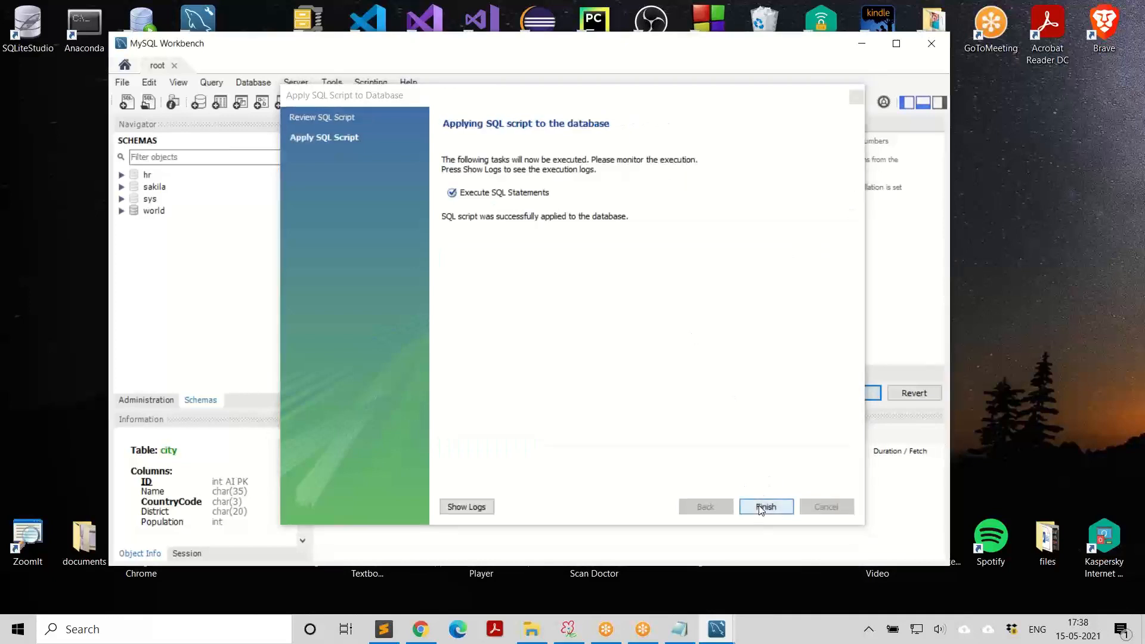
Finish the applied schema script and expand the new hr schema down to its Tables folder
left_click(761, 507)
left_click(122, 175)
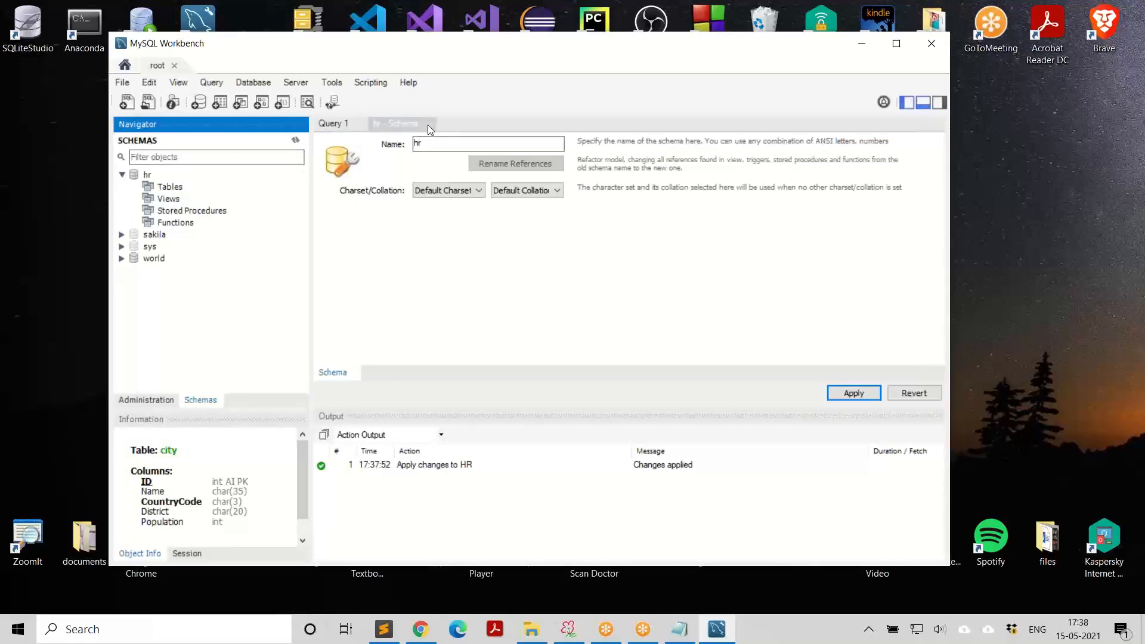
left_click(173, 188)
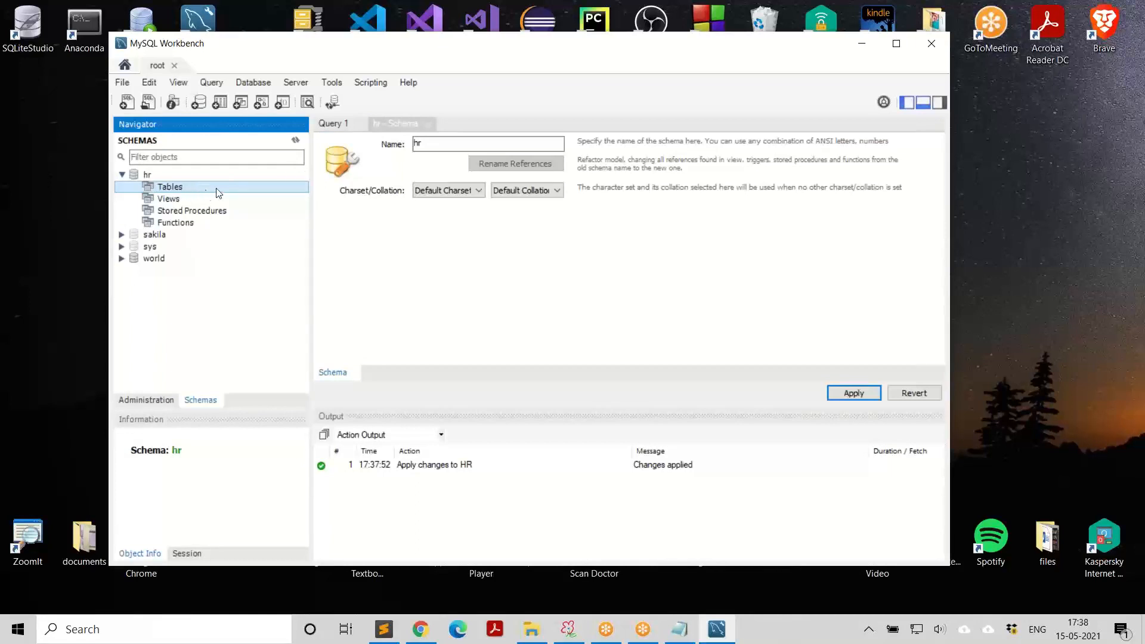
Close the hr schema editor and the empty Query 1 editor
left_click(341, 125)
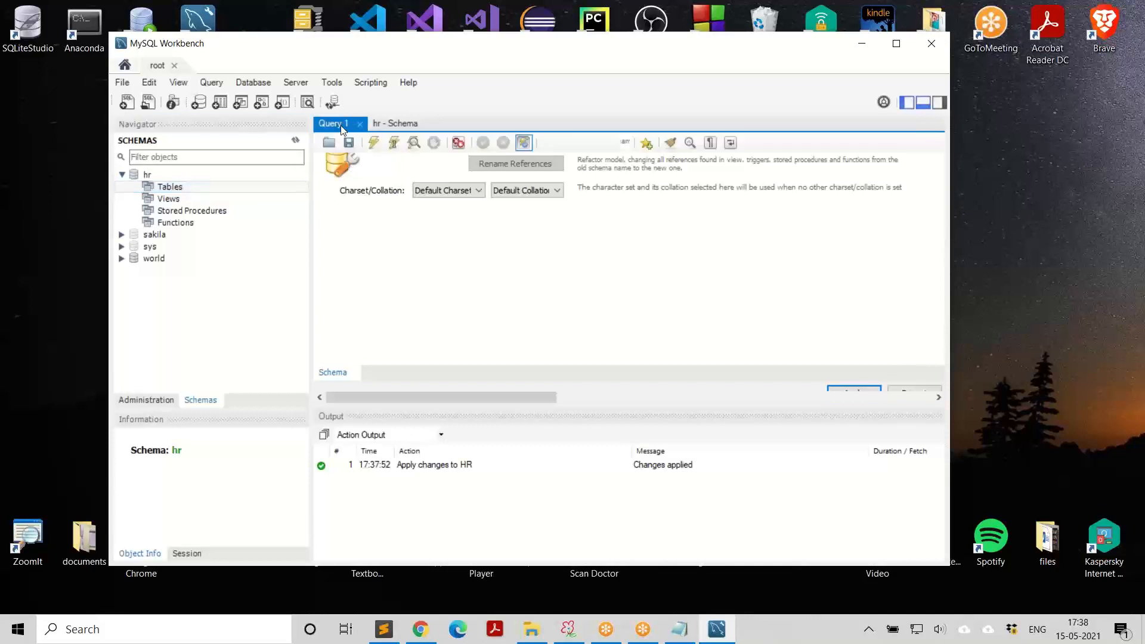
left_click(418, 126)
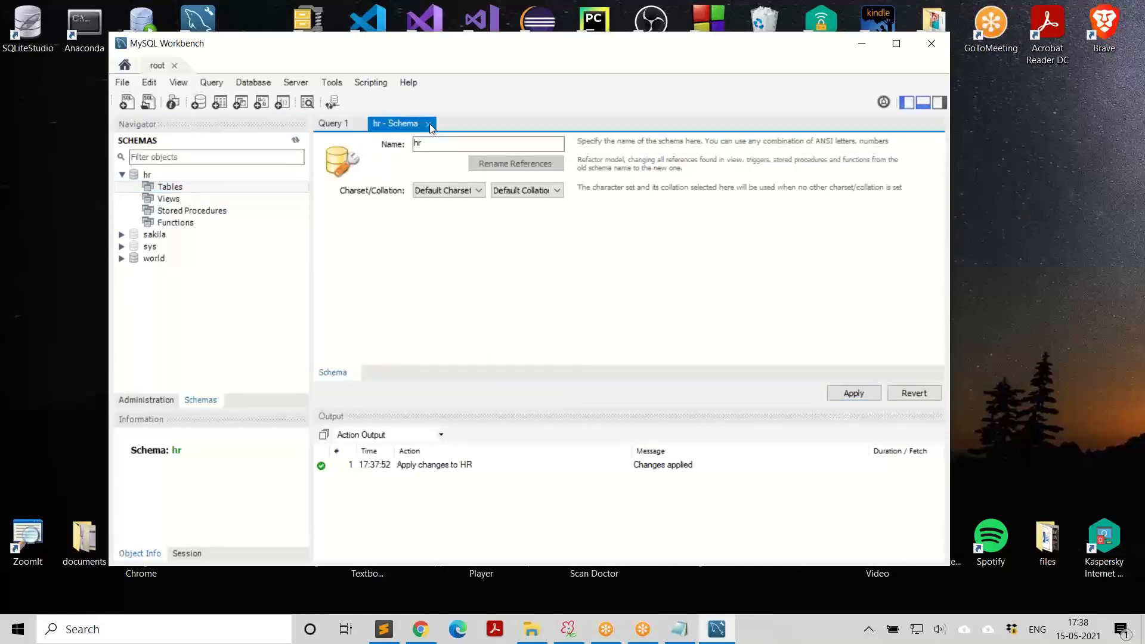
left_click(430, 124)
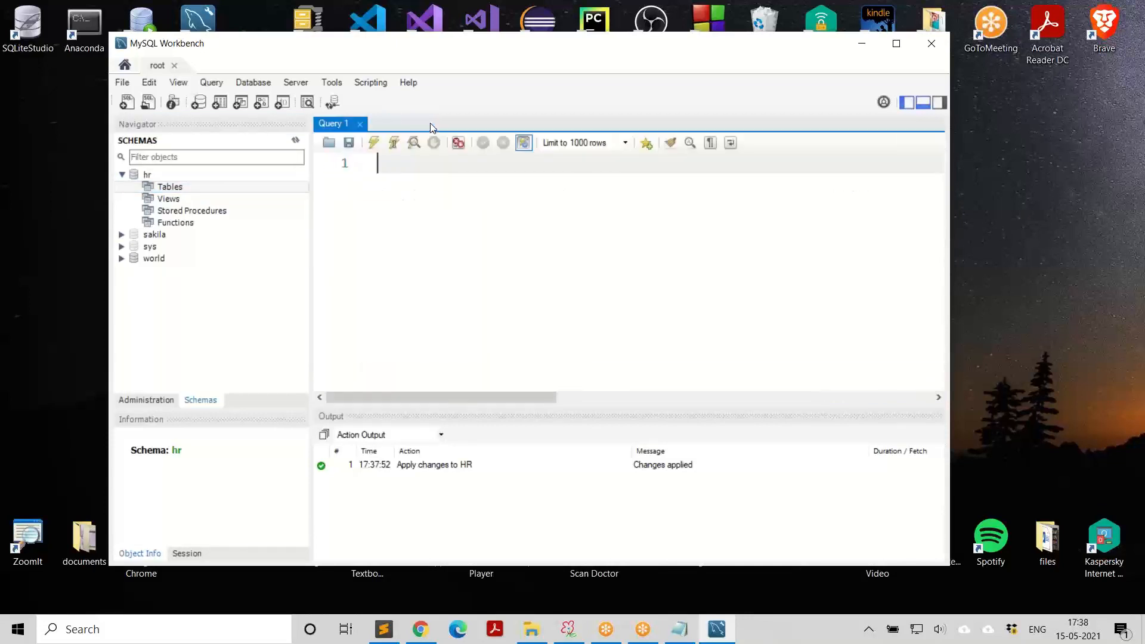
left_click(362, 125)
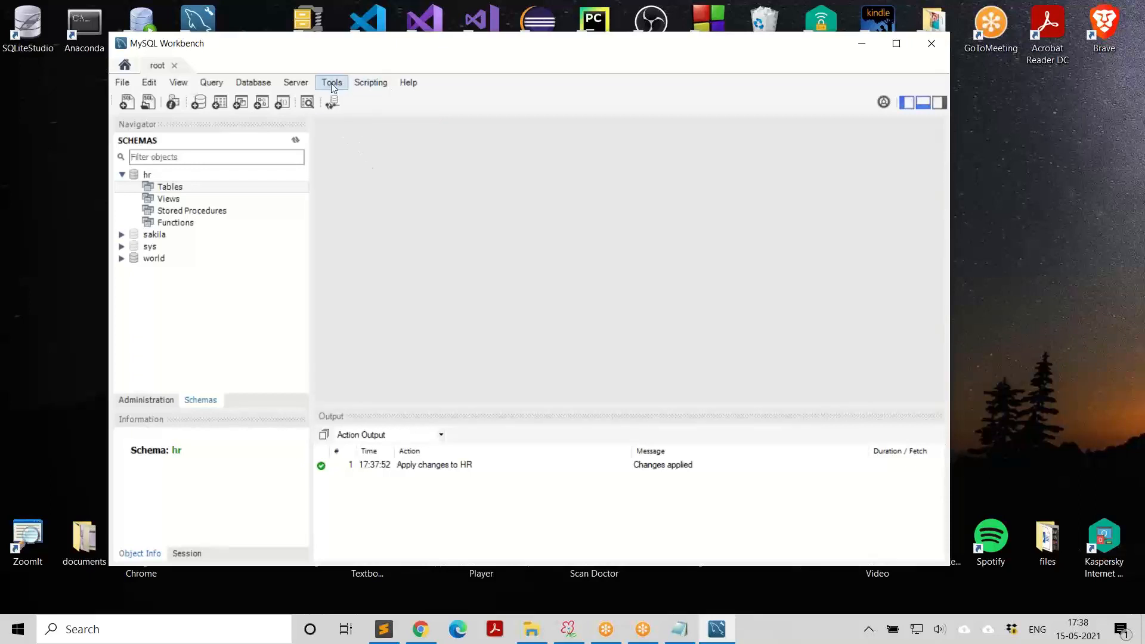
Open a new query editor and execute the statement use hr to make hr the default schema
left_click(210, 83)
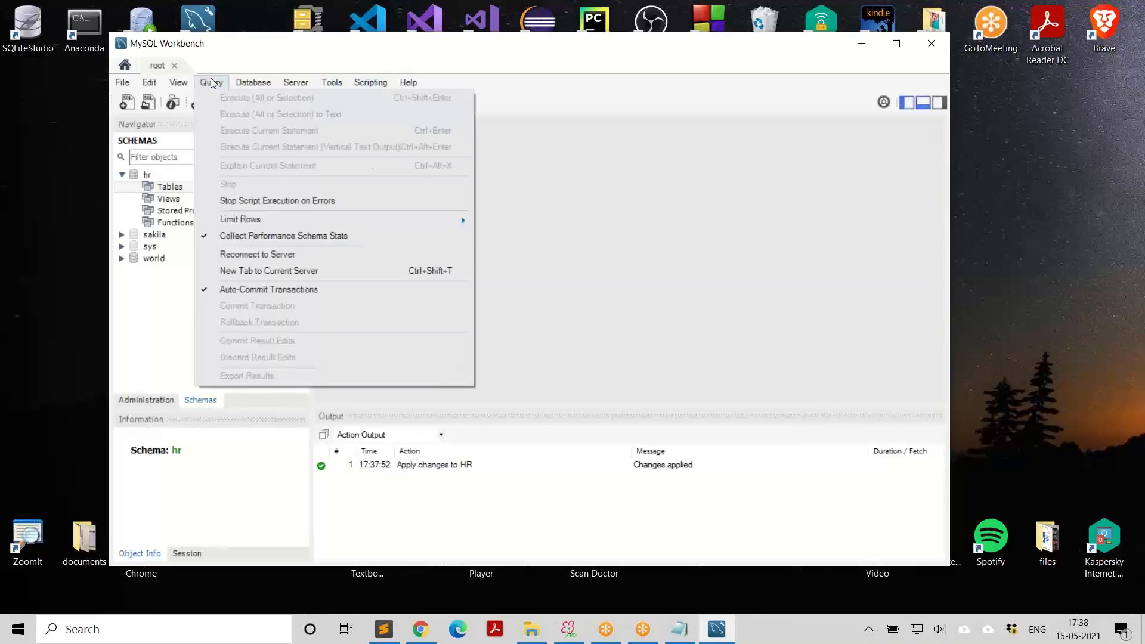
mouse_move(325, 88)
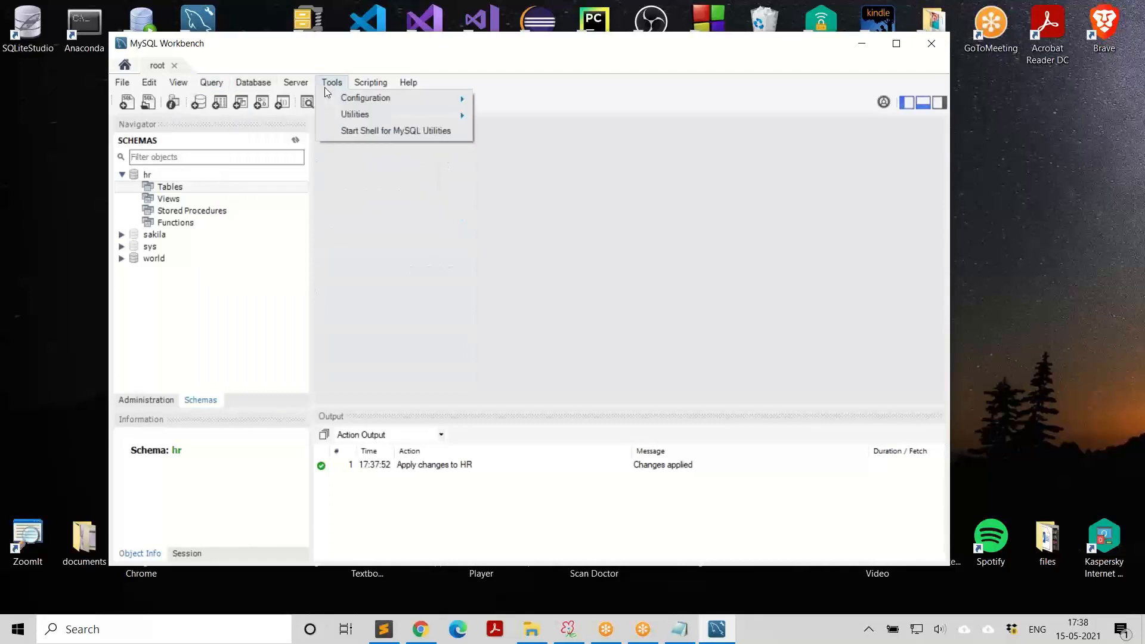
mouse_move(131, 84)
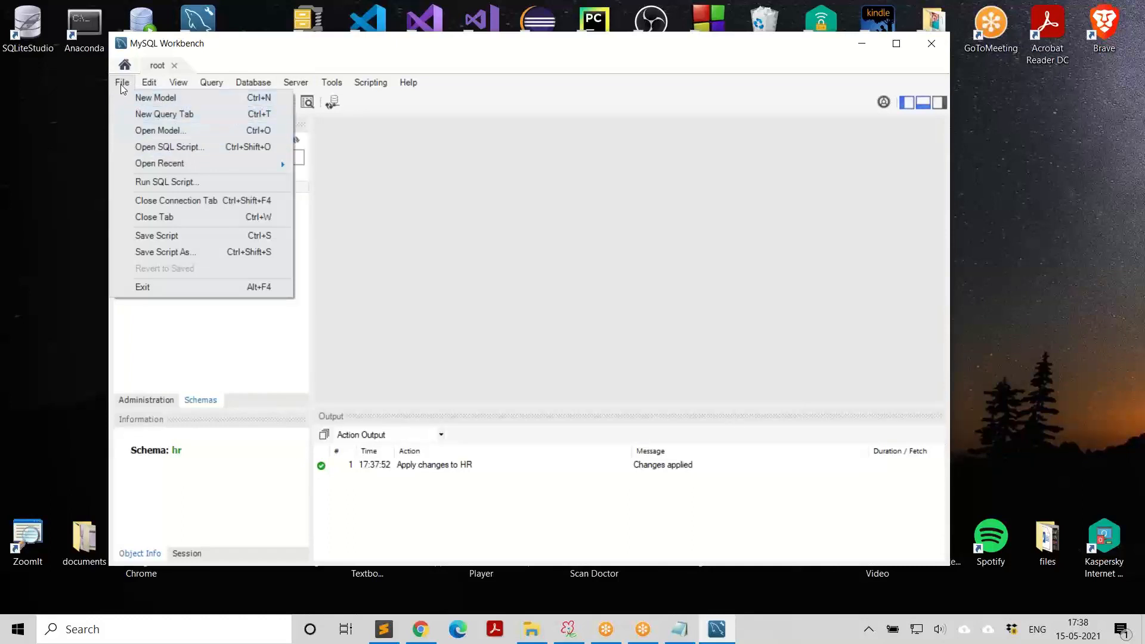
left_click(198, 114)
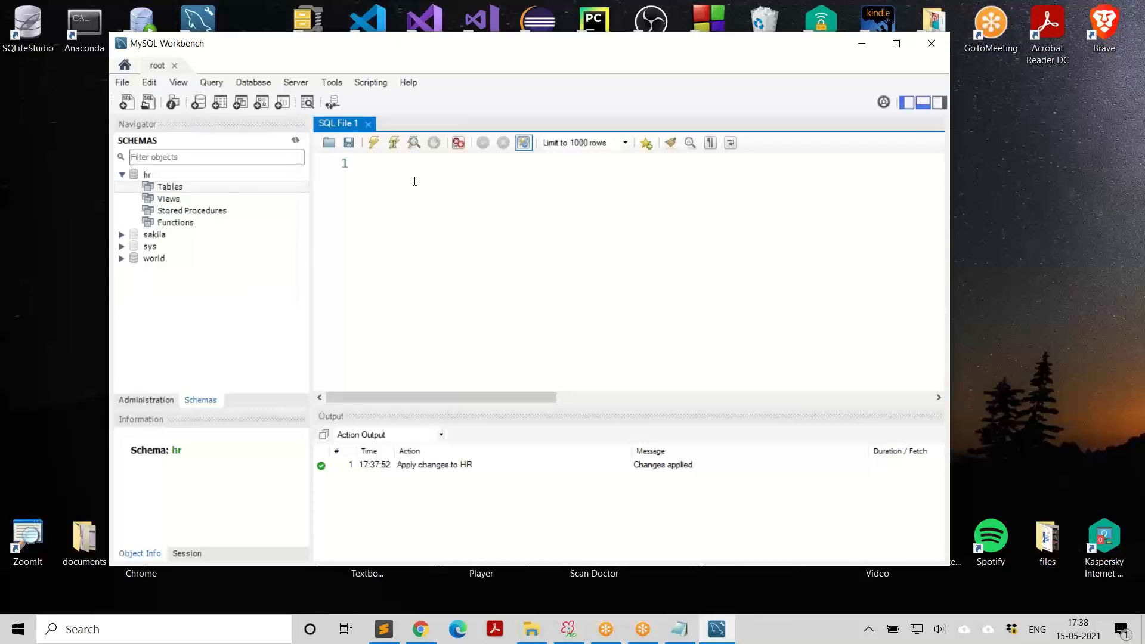
left_click(380, 175)
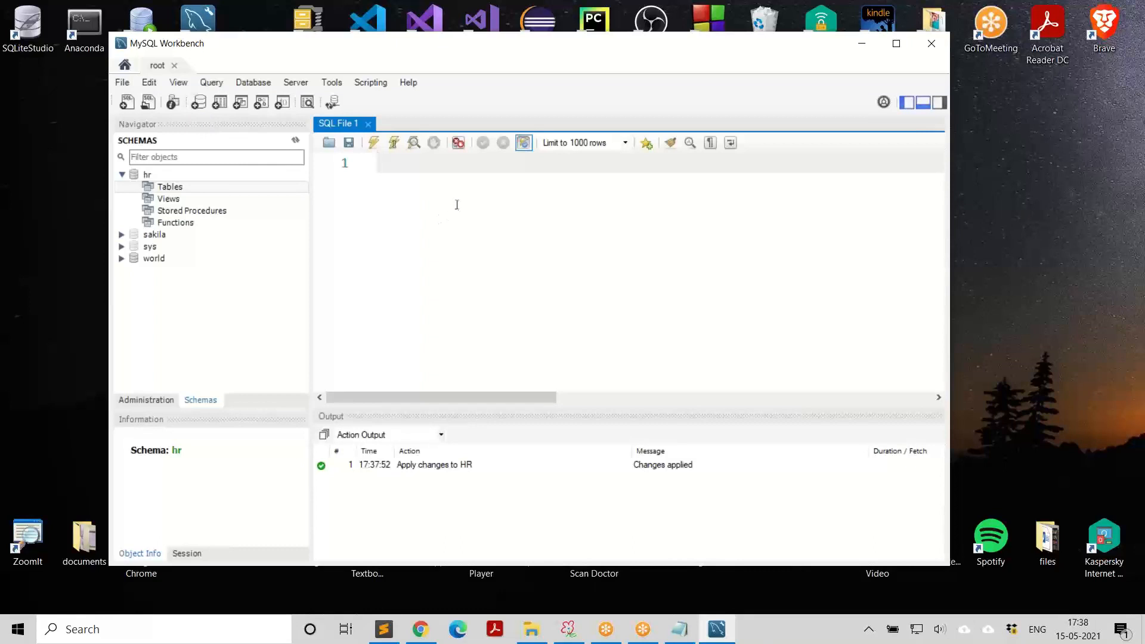
type("use hr")
left_click(374, 142)
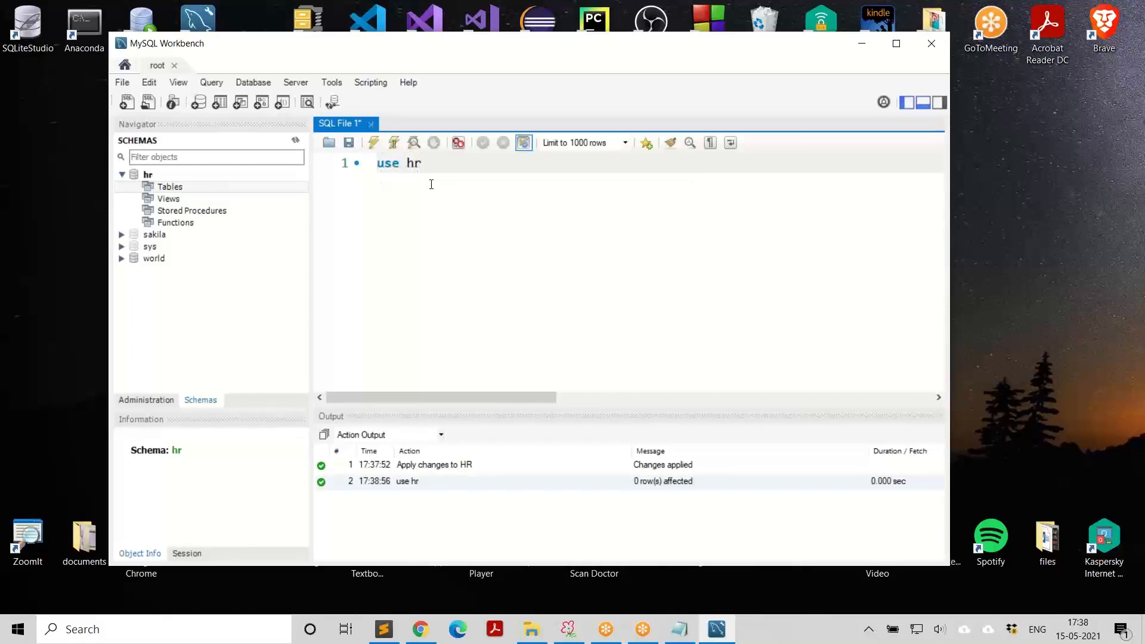
key("ctrl+2")
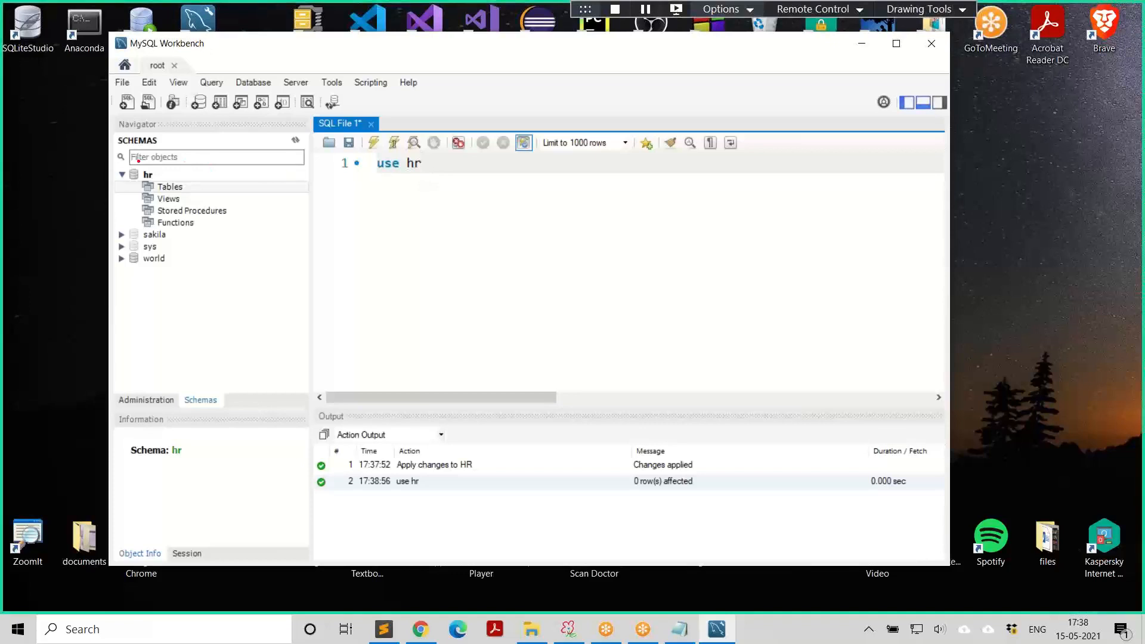
left_click_drag(115, 163, 189, 198)
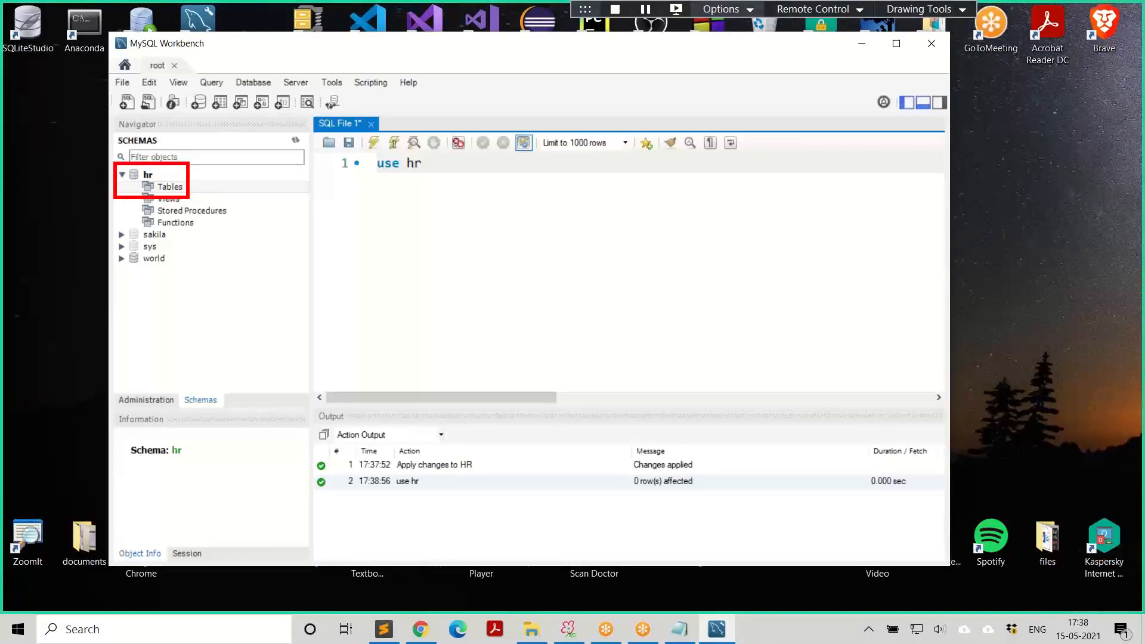
key("Escape")
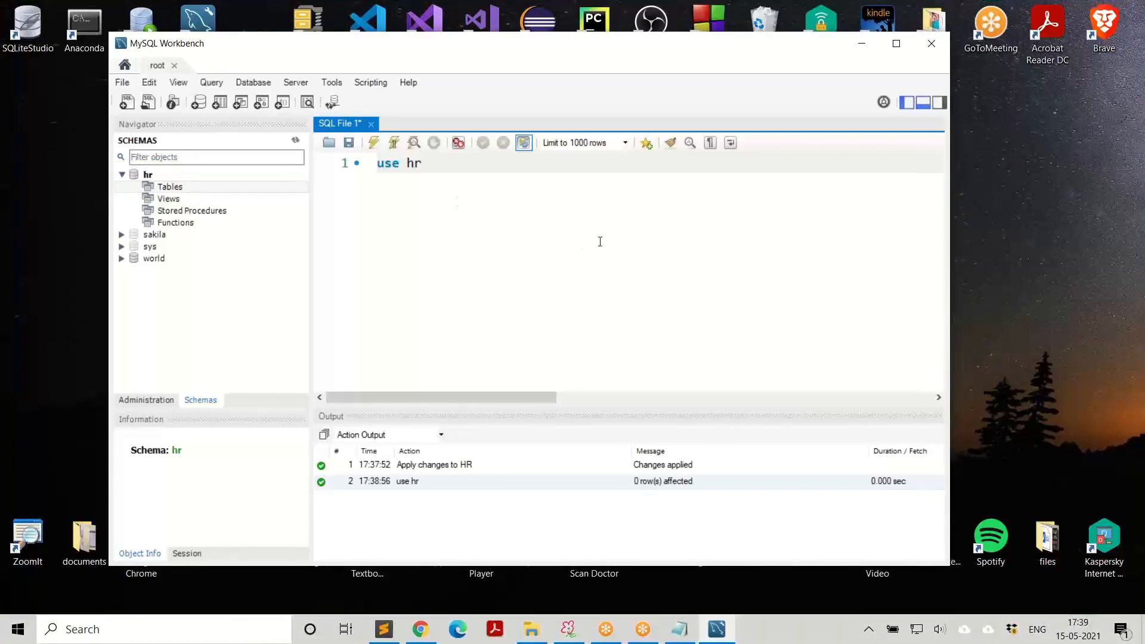
Replace the use hr statement with CREATE TABLE employees (id INTEGER PRIMARY KEY AUTO_INCREMENT, fullname VARCHAR (30) NOT NULL, job VARCHAR (20), salary INTEGER);
key("ctrl+a")
key("BackSpace")
type("use hr")
left_click_drag(456, 164, 349, 166)
key("BackSpace")
key("alt+Tab")
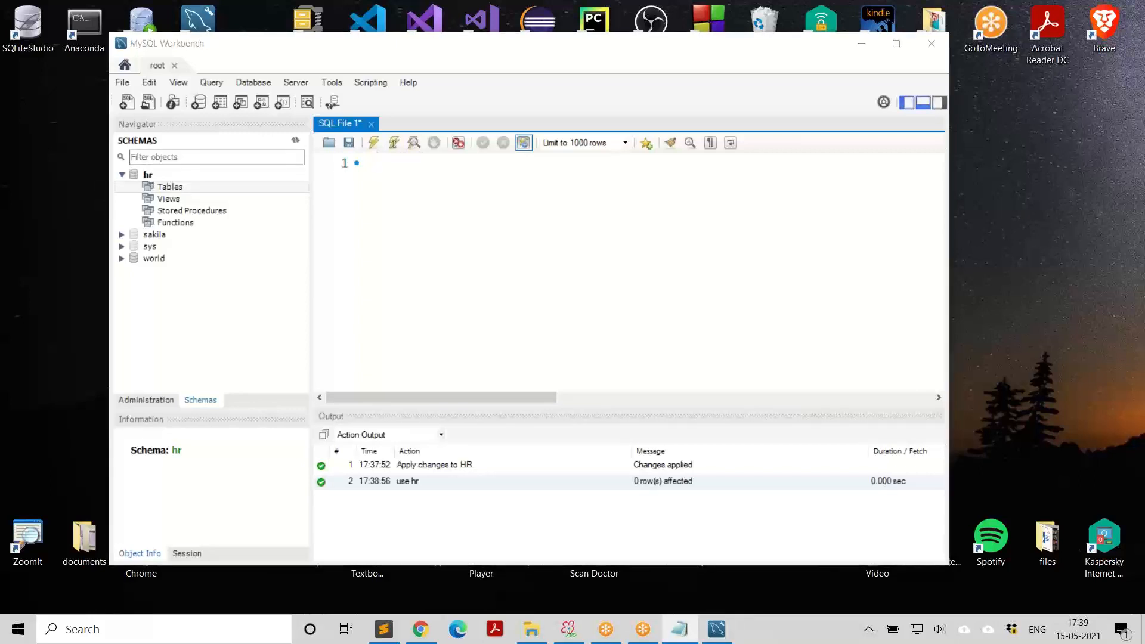
key("alt+Tab")
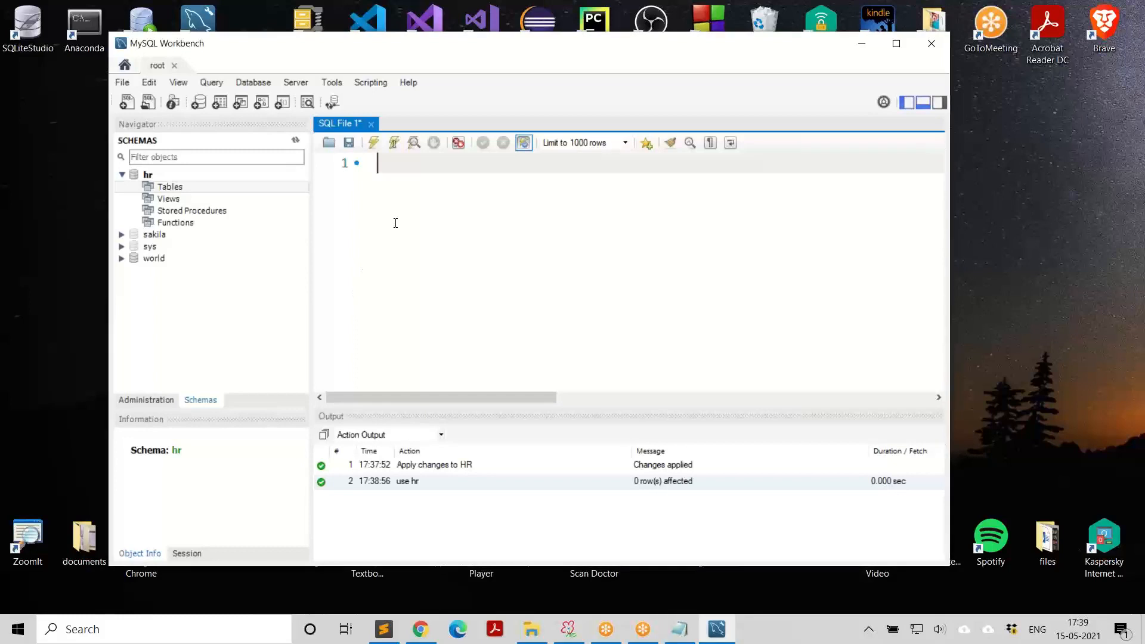
type("CREATE TABLE employees (     id       INTEGER      PRIMARY KEY AUTO_INCREMENT,     fullname VARCHAR (30) NOT NULL,     job      VARCHAR (20),     salary   INTEGER );")
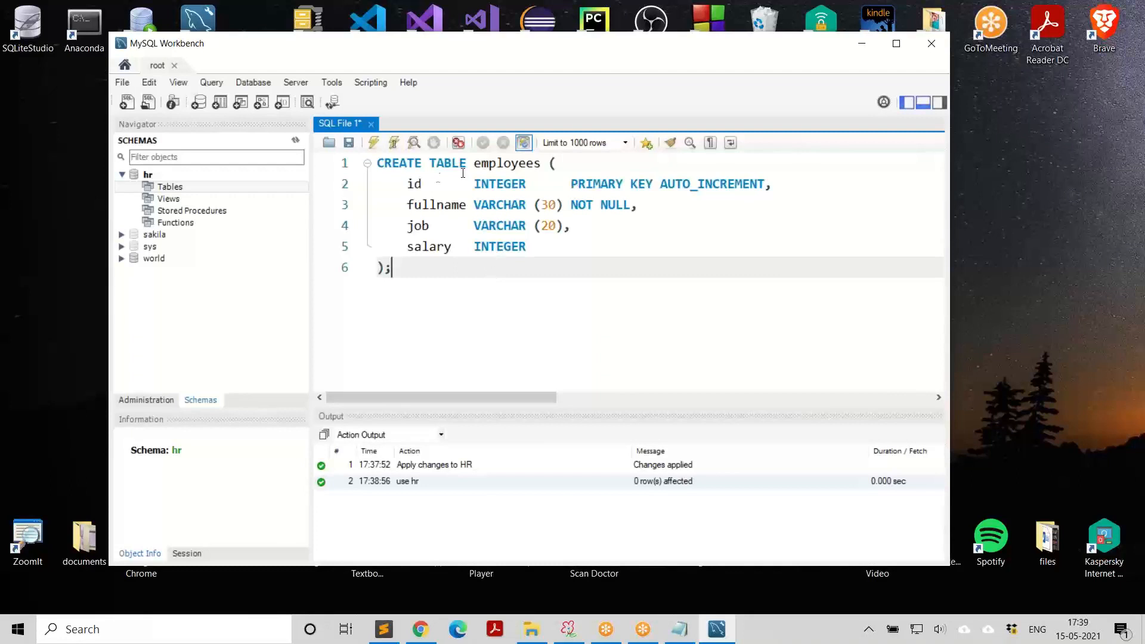
Review the table name, key, data types and constraints of each column in the CREATE TABLE statement
left_click_drag(430, 164, 469, 164)
double_click(507, 163)
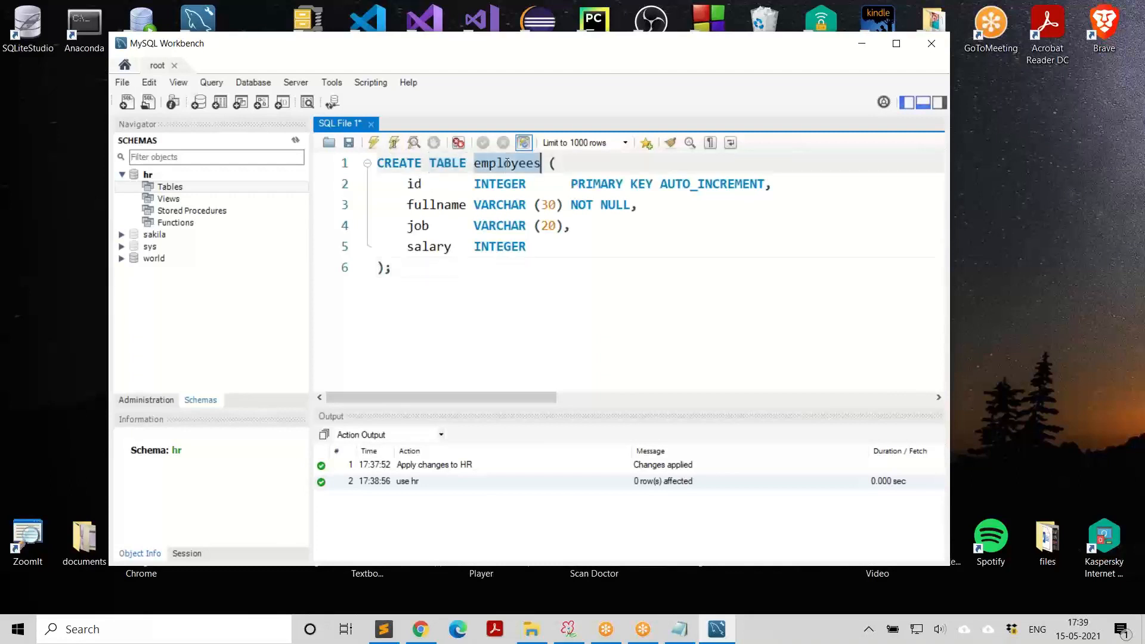
left_click_drag(571, 184, 765, 184)
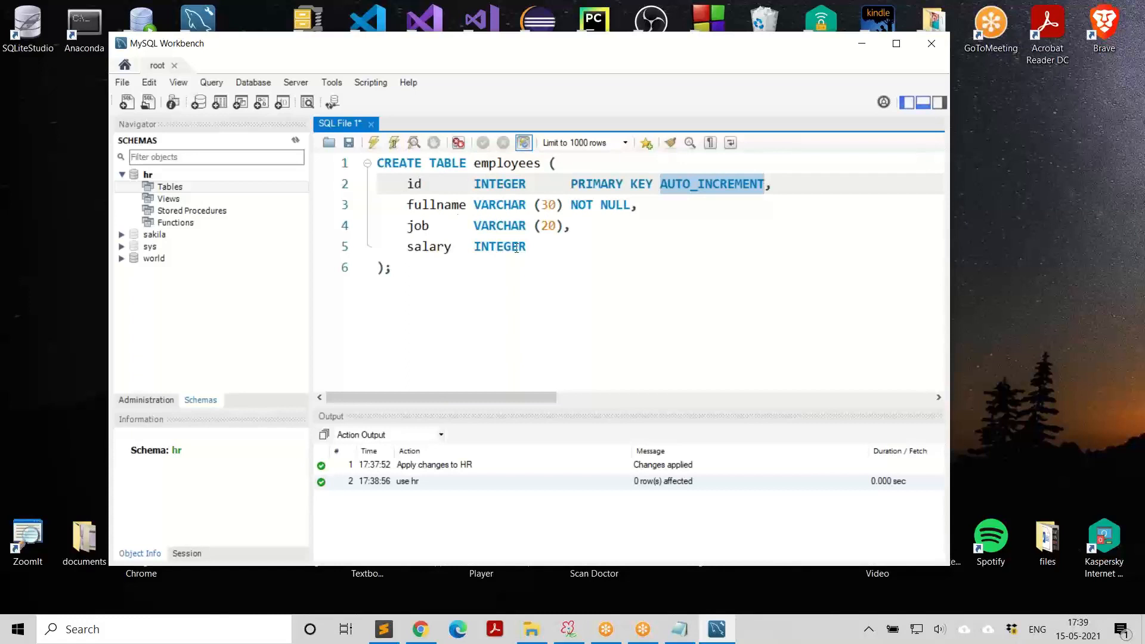
left_click(407, 206)
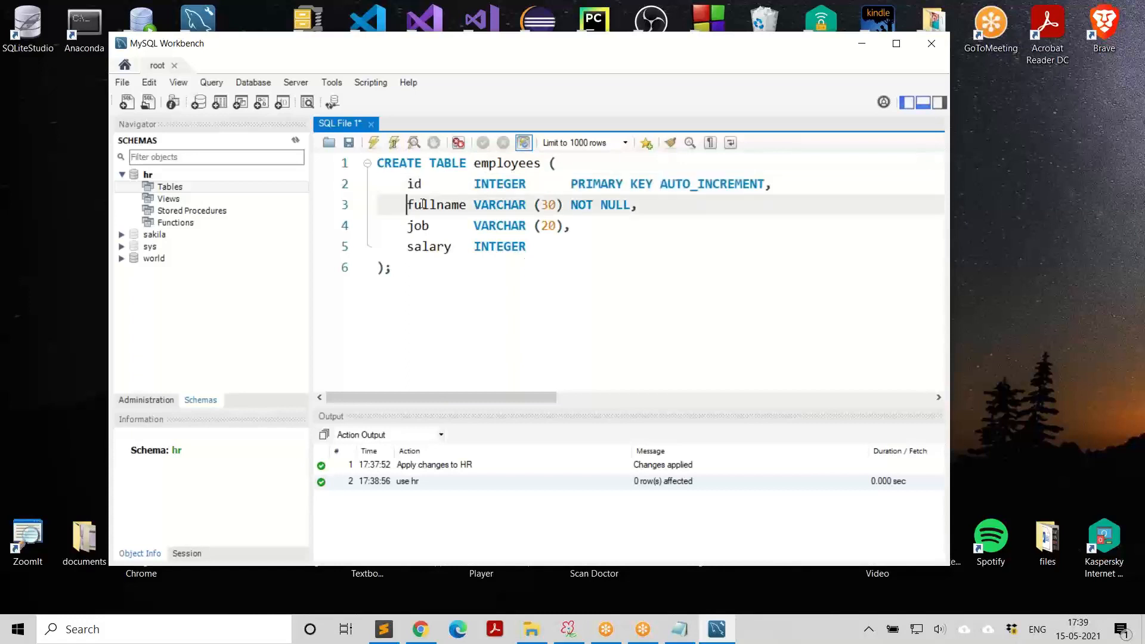
left_click(577, 221)
left_click(539, 205)
left_click(608, 285)
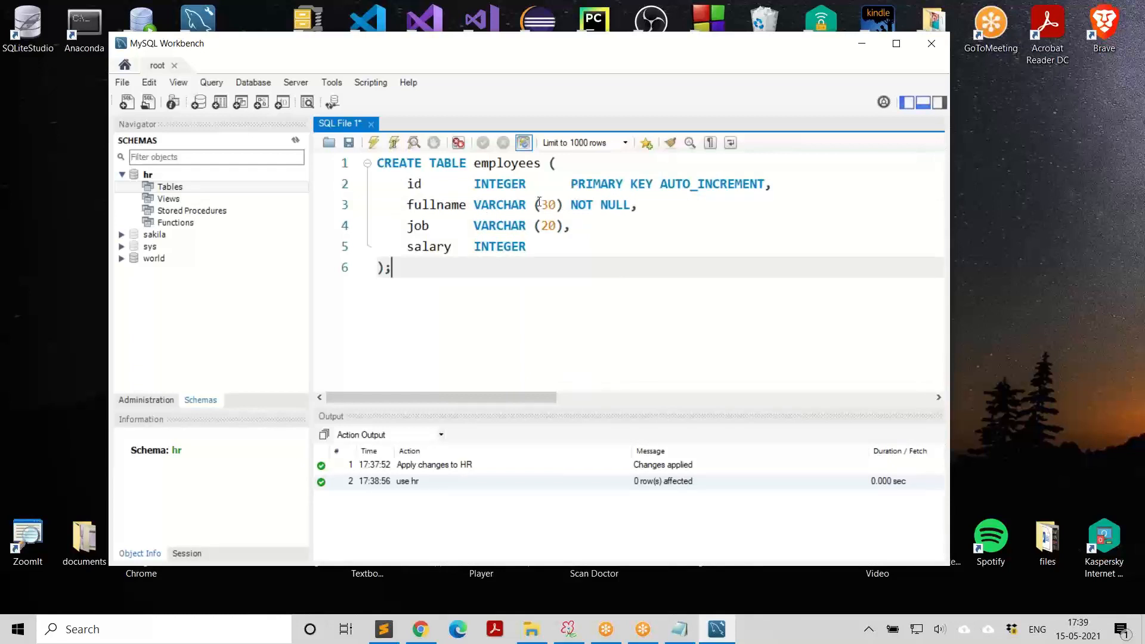
left_click_drag(571, 204, 630, 203)
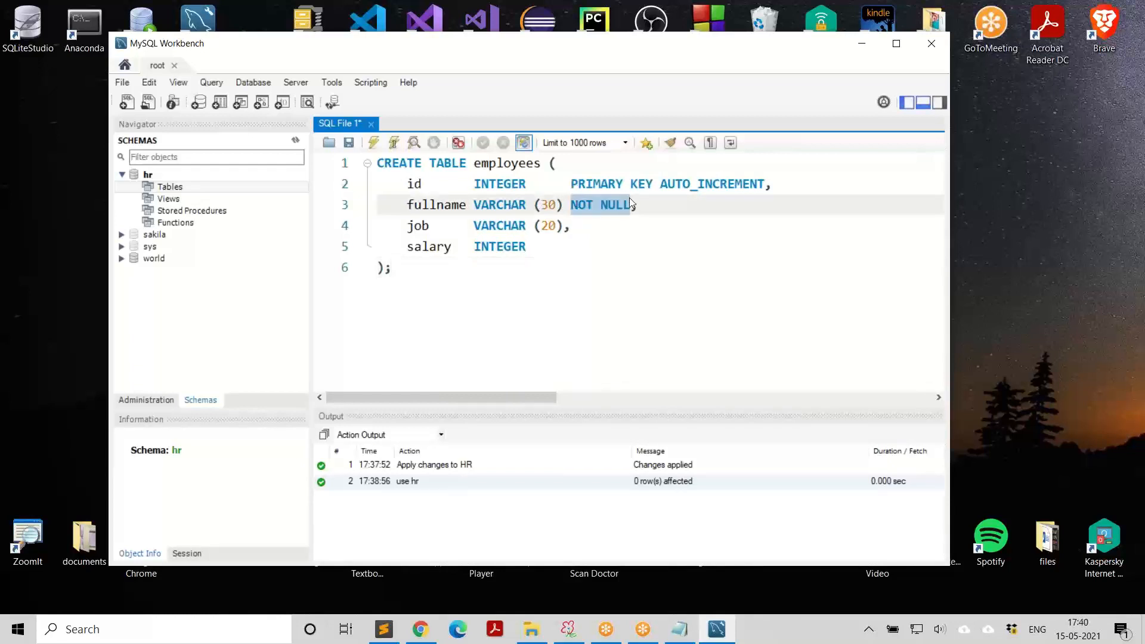
left_click(437, 204)
double_click(438, 205)
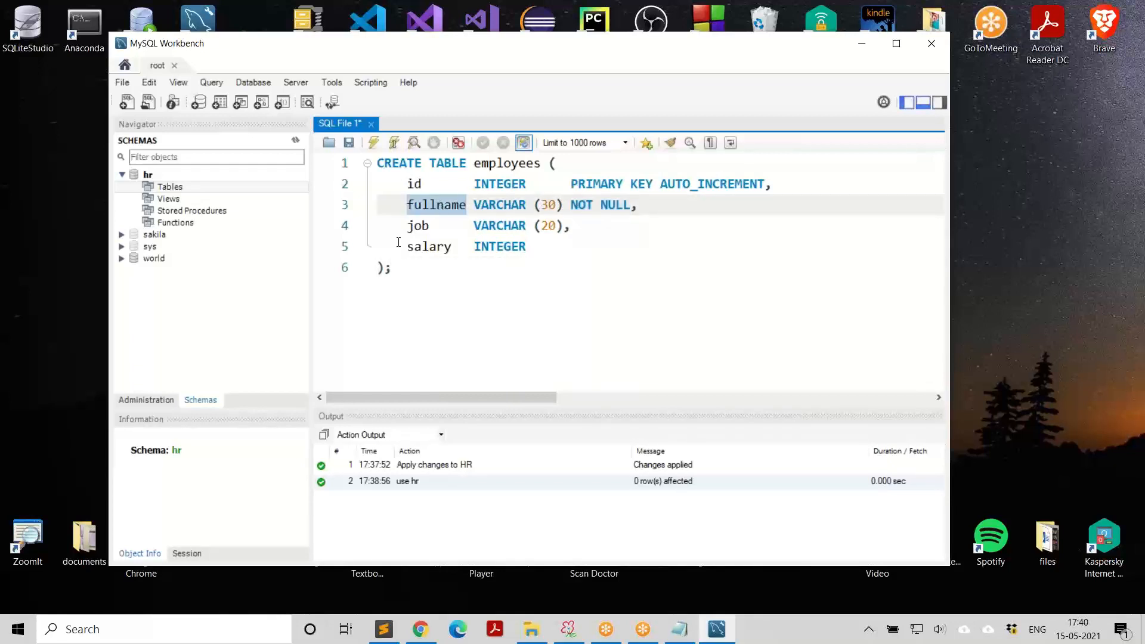
left_click_drag(398, 226, 577, 226)
left_click(597, 254)
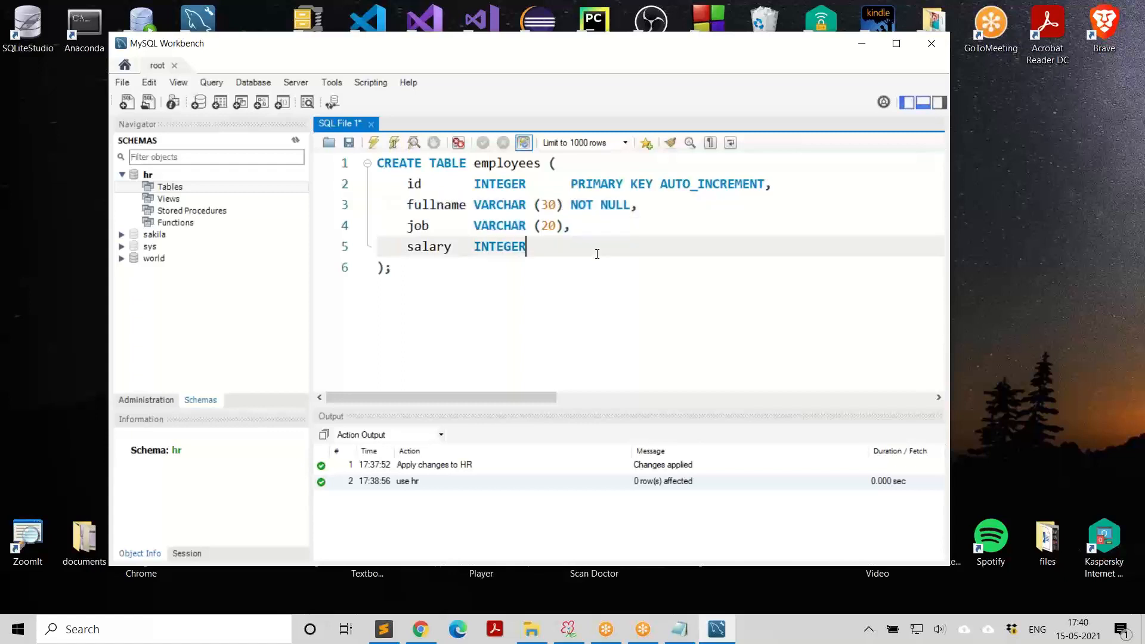
left_click_drag(397, 246, 528, 246)
left_click(555, 257)
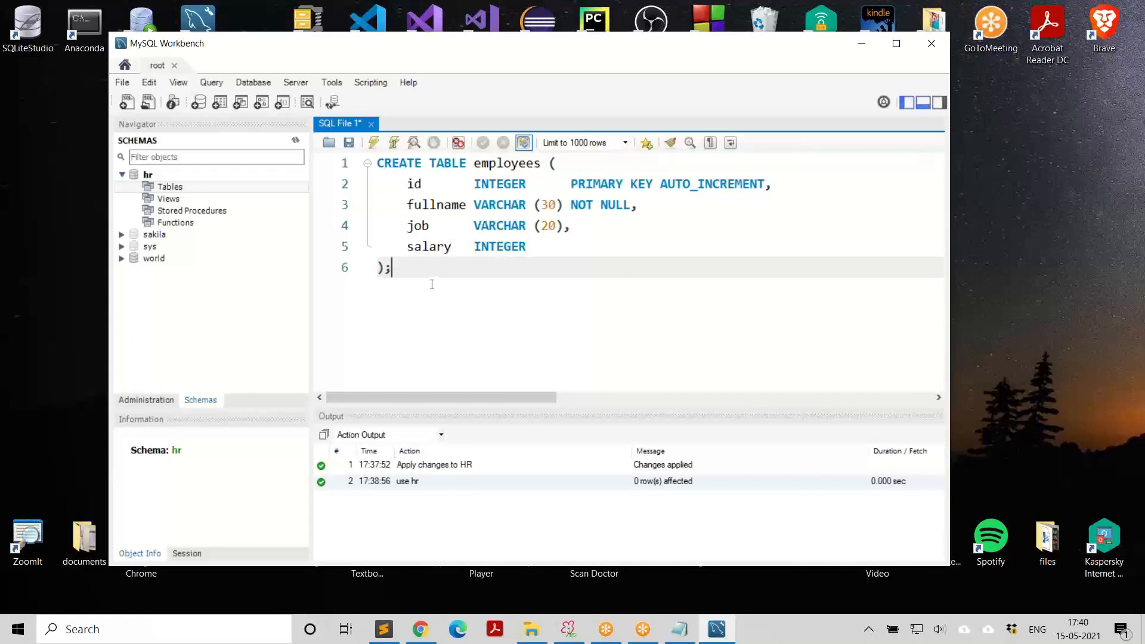
Execute the CREATE TABLE statement to create the employees table in the hr schema
left_click_drag(379, 161, 458, 290)
left_click(525, 303)
left_click(375, 143)
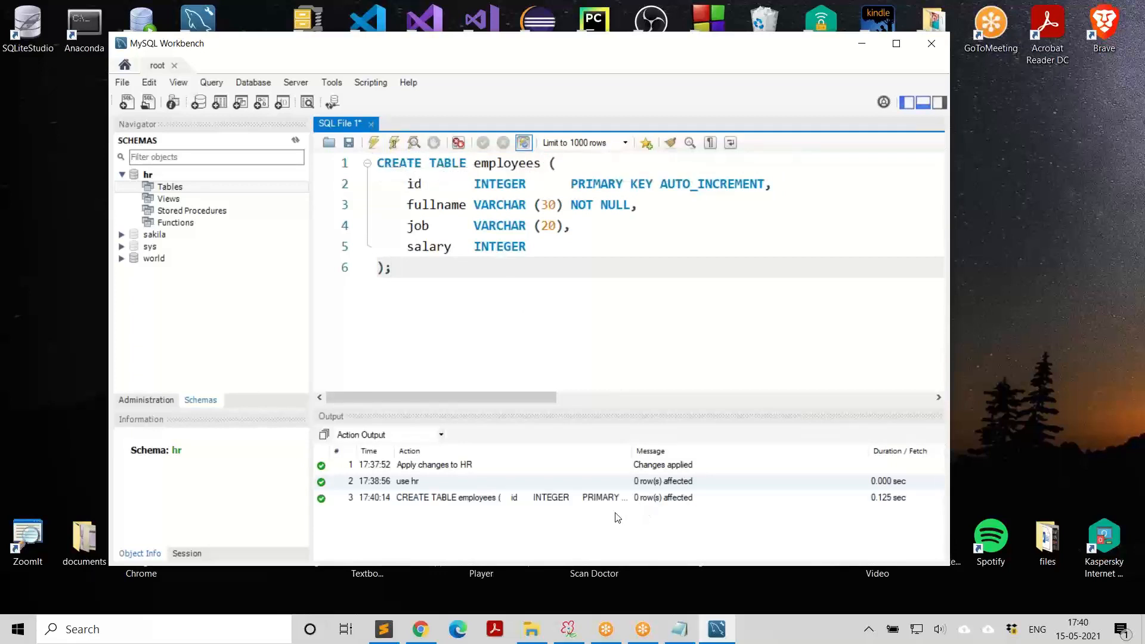
key("ctrl+2")
left_click_drag(341, 487, 929, 517)
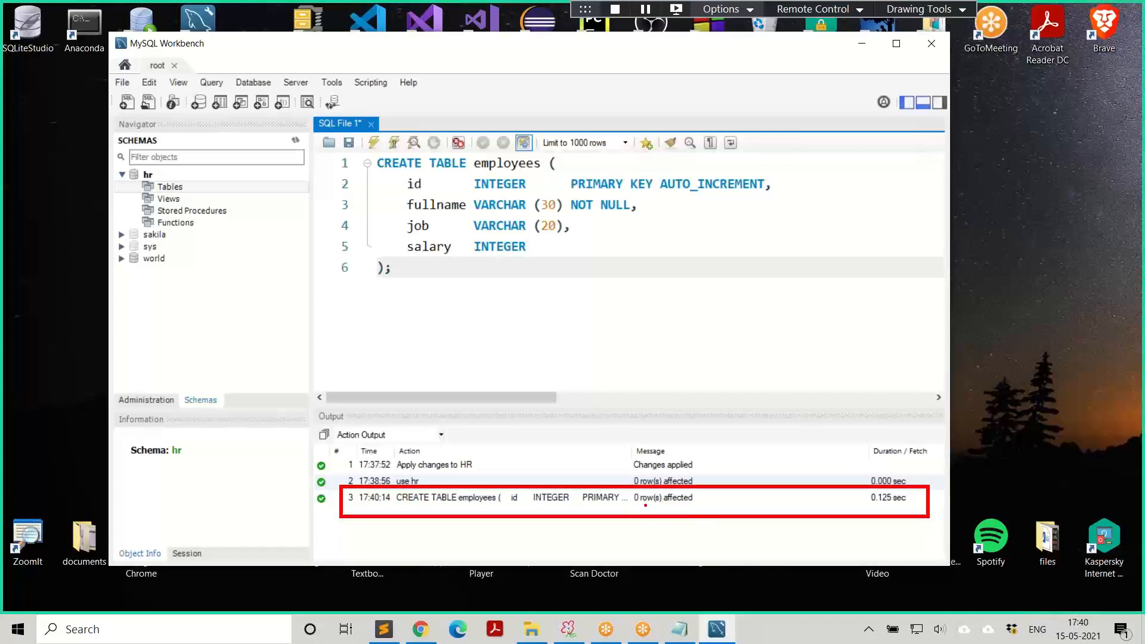
left_click_drag(627, 506, 694, 503)
key("Escape")
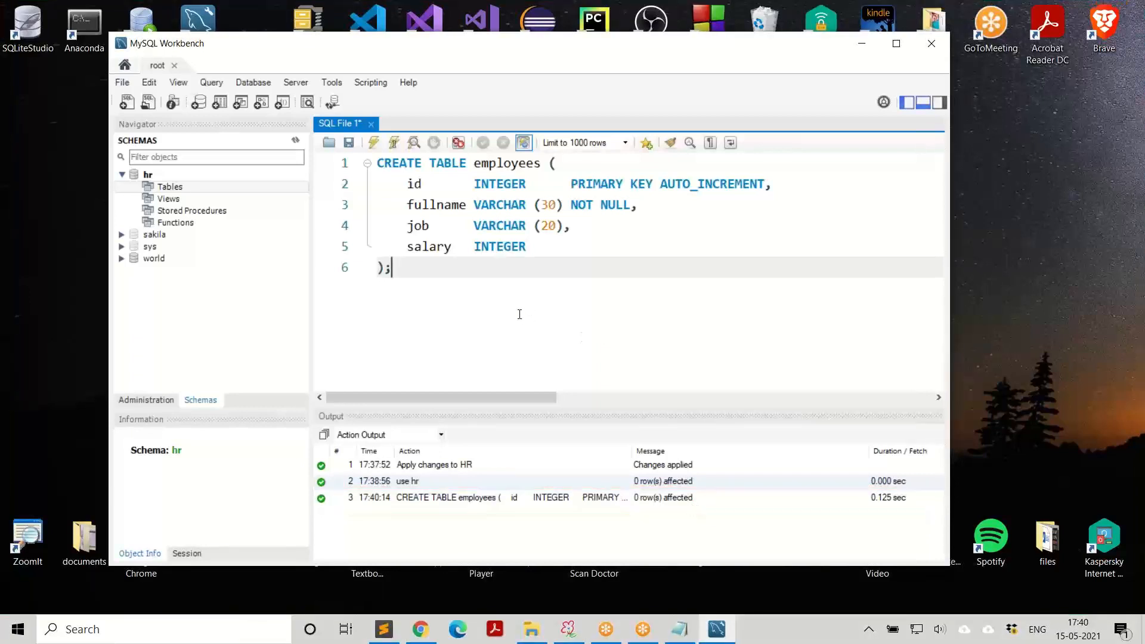
Refresh the hr schema's tables and expand the employees table to examine its columns
left_click(158, 187)
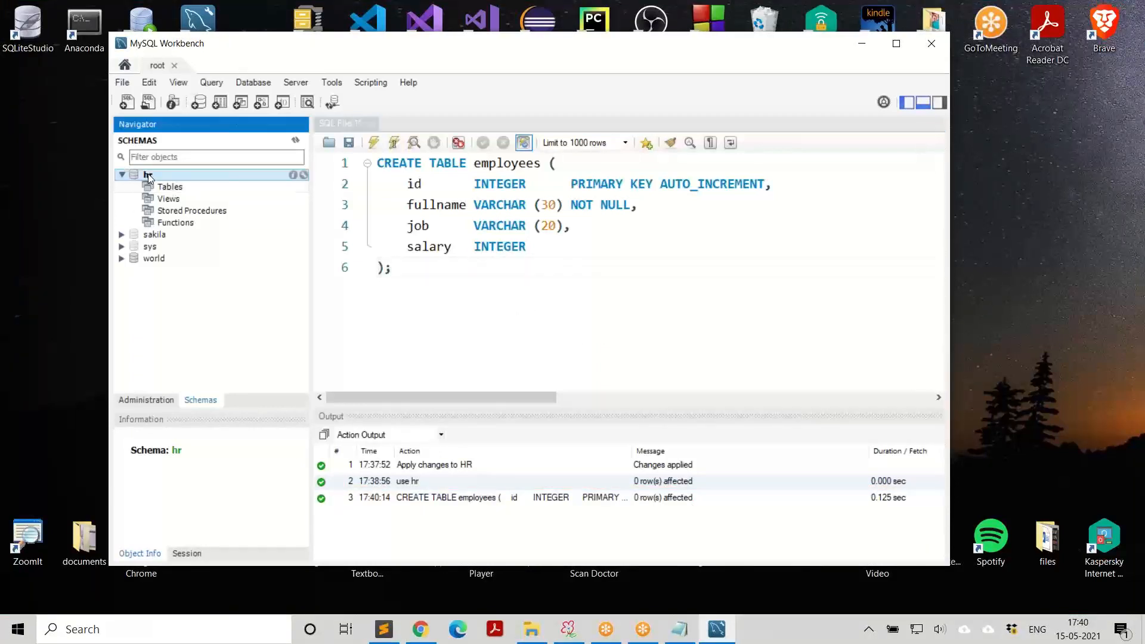
right_click(157, 187)
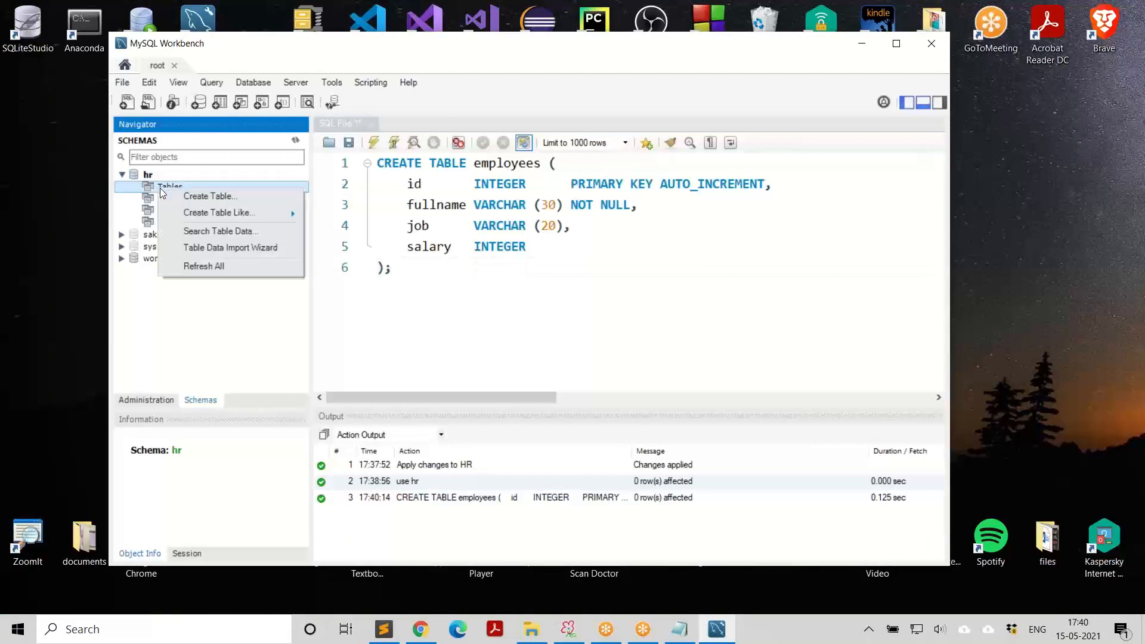
left_click(192, 267)
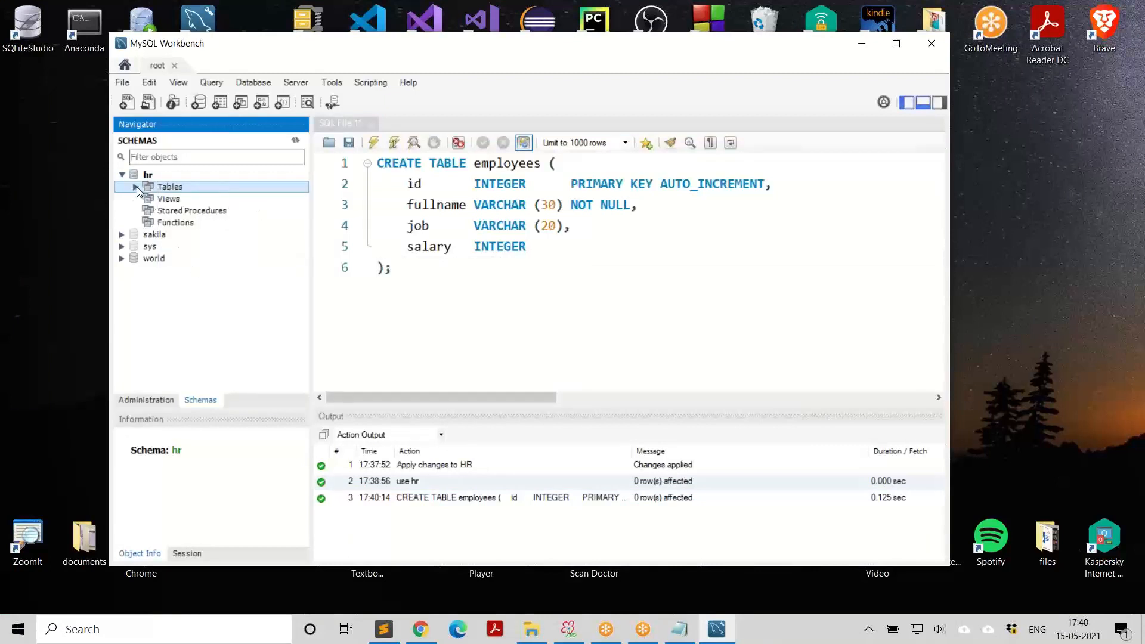
right_click(180, 186)
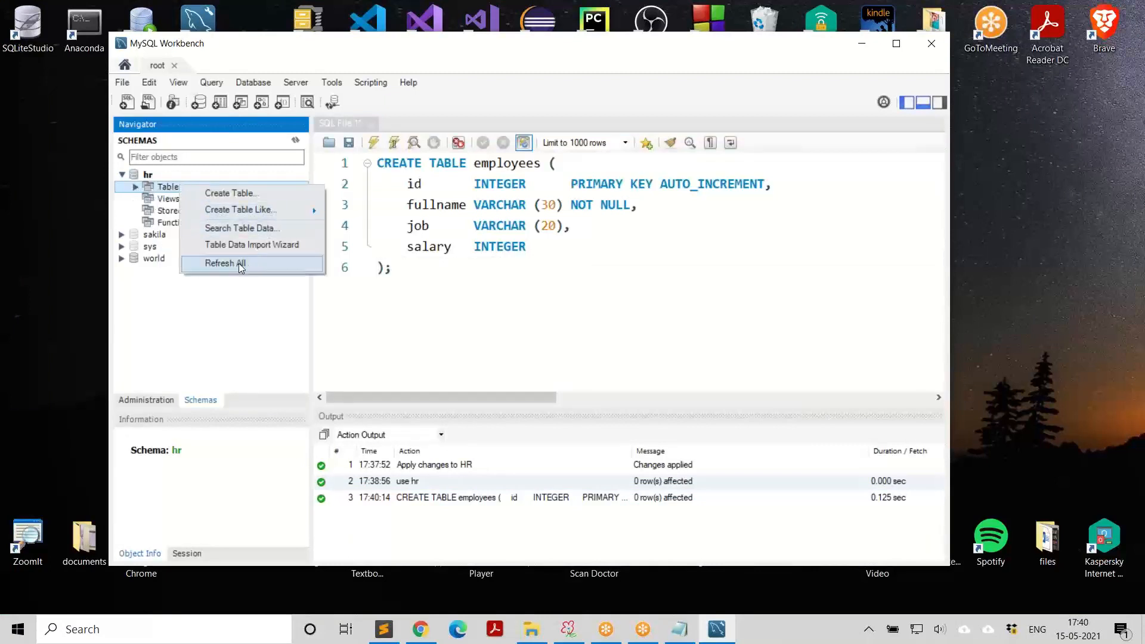
left_click(136, 187)
left_click(150, 199)
left_click(165, 210)
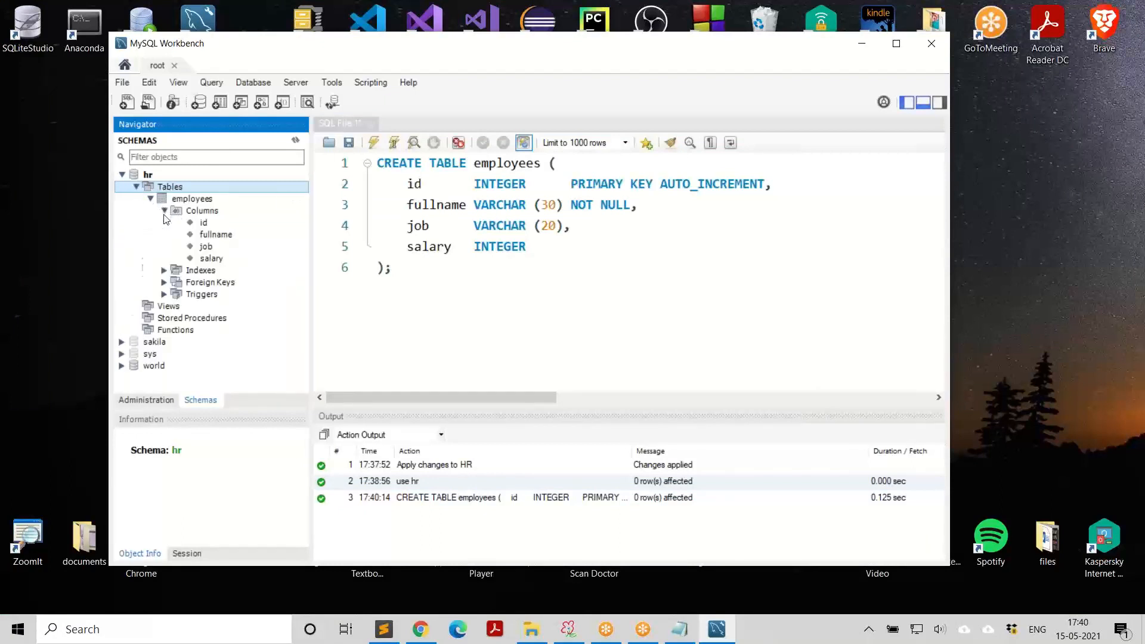
left_click(516, 282)
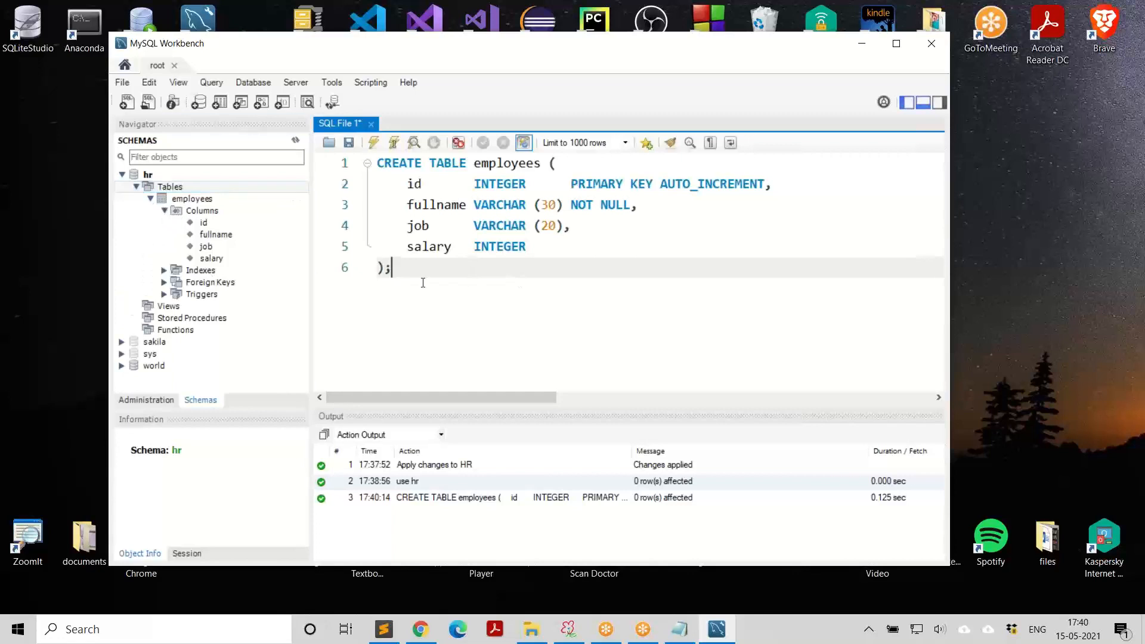
Replace the CREATE TABLE statement with a two-line INSERT into employees(fullname,job,salary) with values for an employee's full name, 'Programmer' and 1500000
left_click_drag(423, 282, 345, 175)
key("Delete")
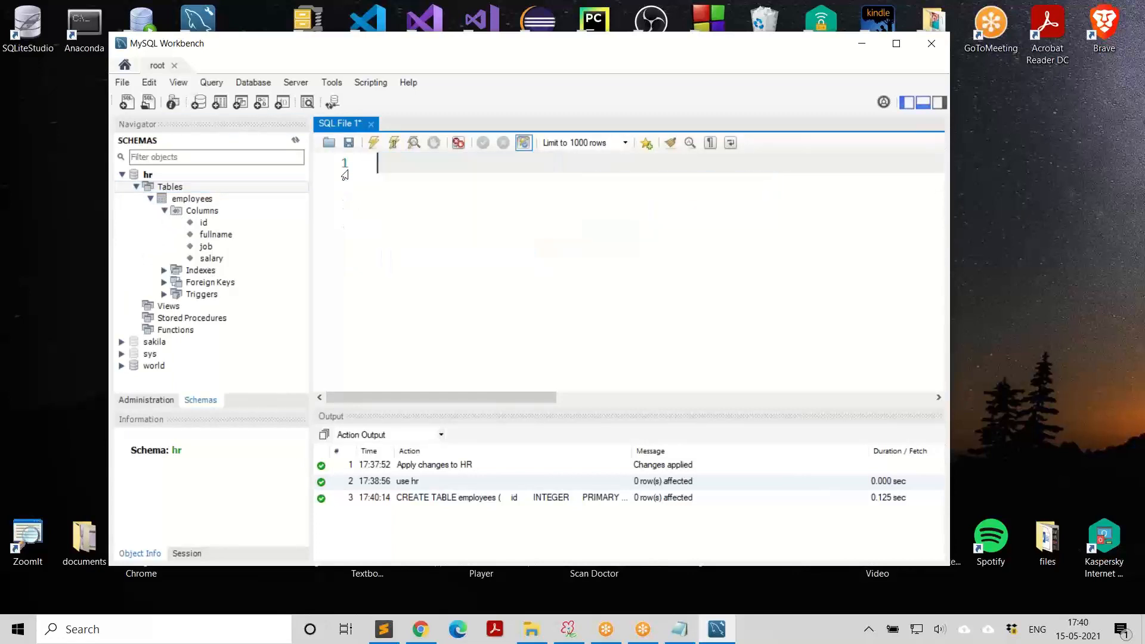
left_click(436, 216)
key("ctrl+v")
left_click_drag(507, 397, 377, 385)
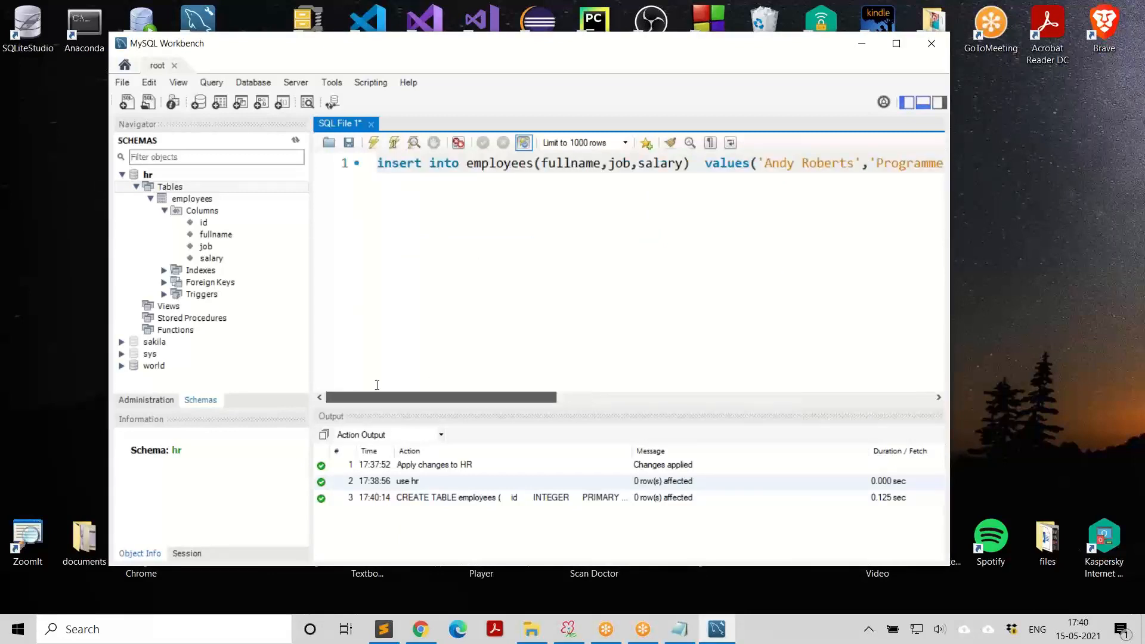
left_click(710, 168)
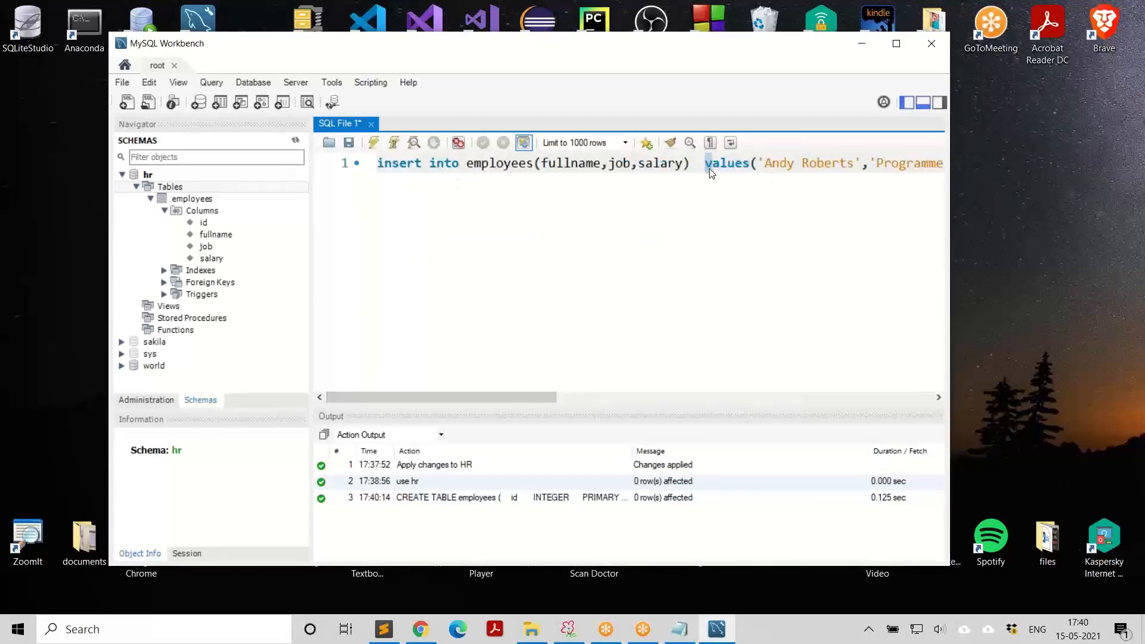
key("Return")
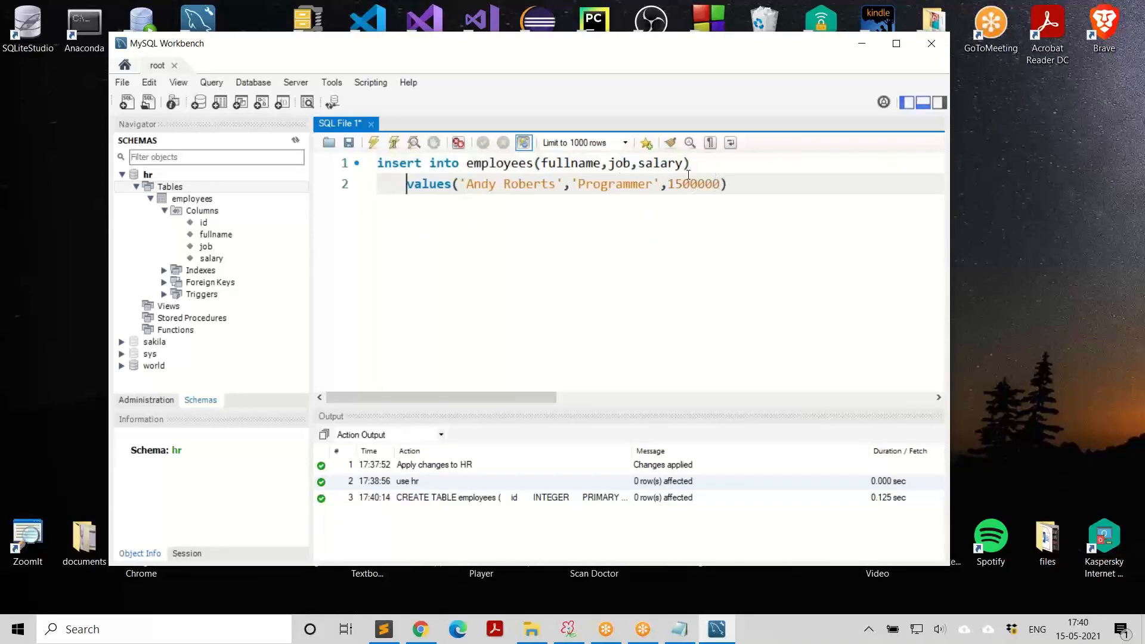
Review the INSERT statement's column list and the matching full name, job and salary values
left_click_drag(541, 163, 685, 165)
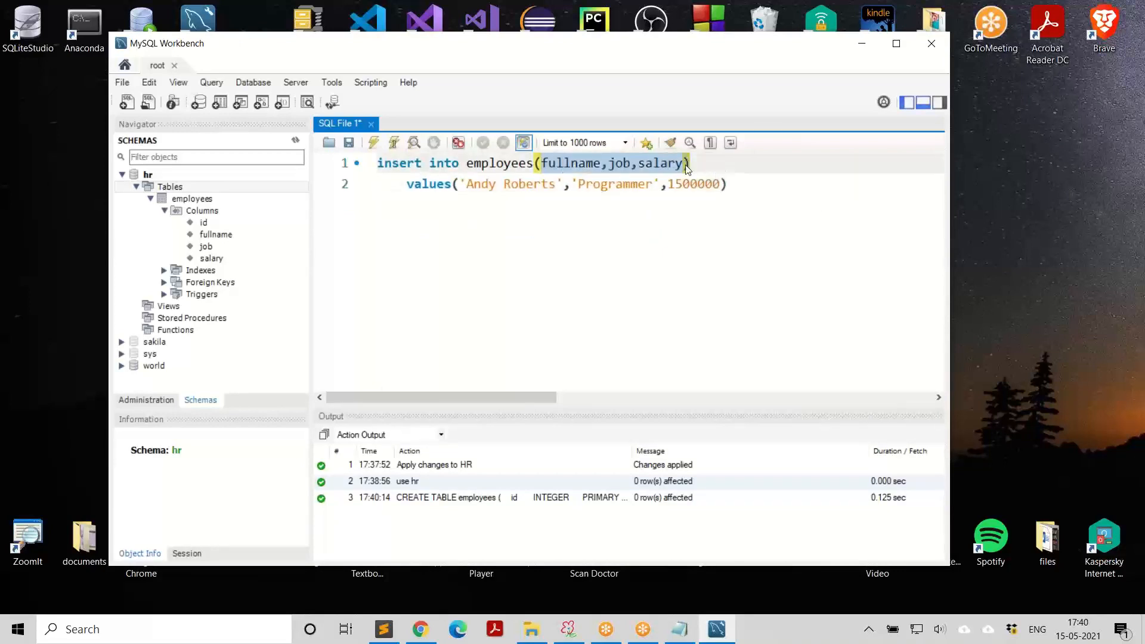
left_click_drag(463, 185, 734, 186)
left_click(743, 203)
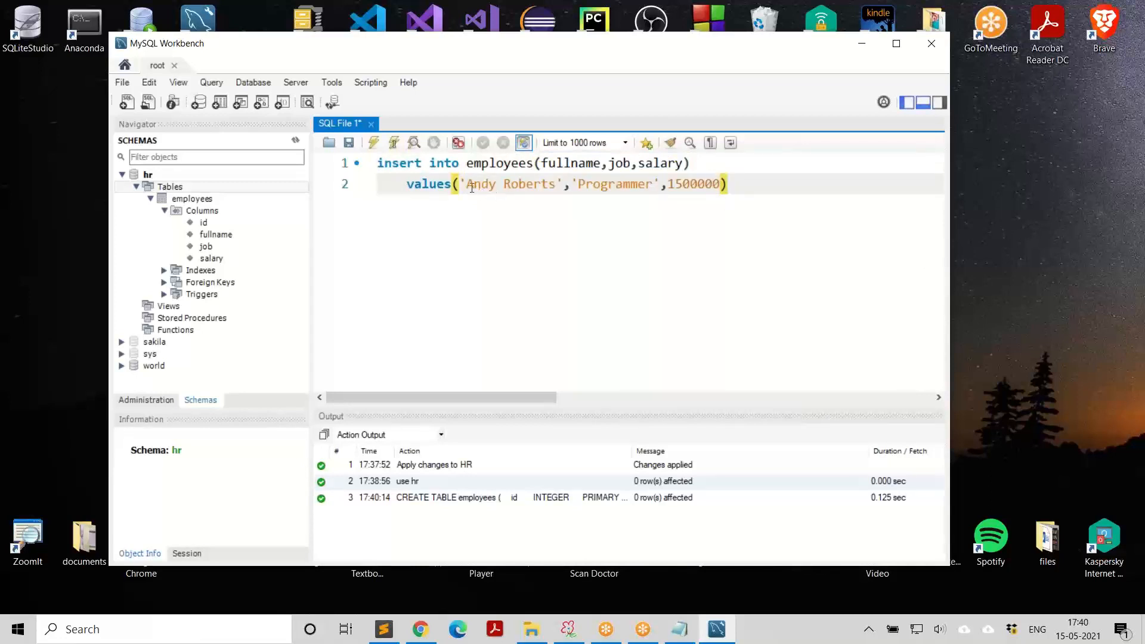
left_click(556, 183)
left_click_drag(668, 185, 722, 186)
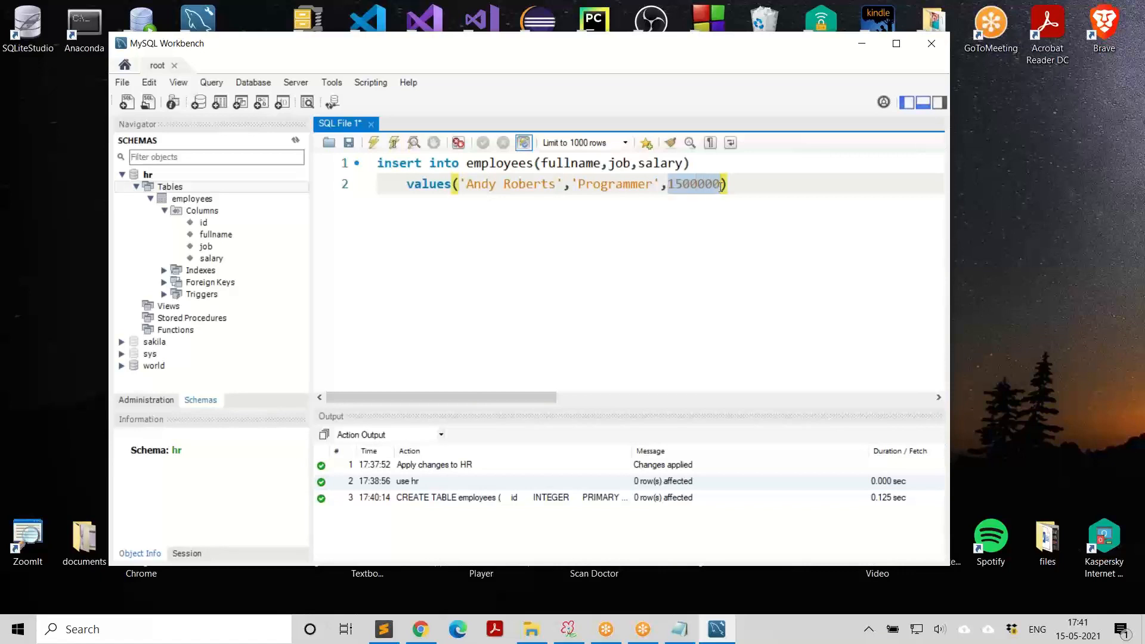
left_click(707, 212)
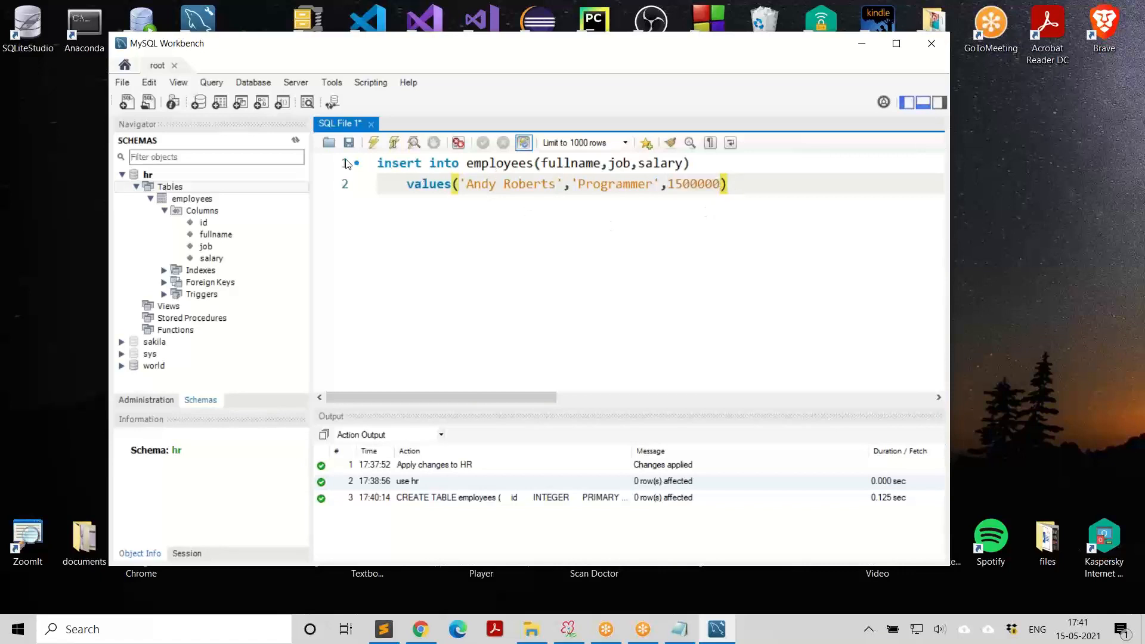
Execute the INSERT statement to add the employee row and check its entry in the action output
left_click(375, 144)
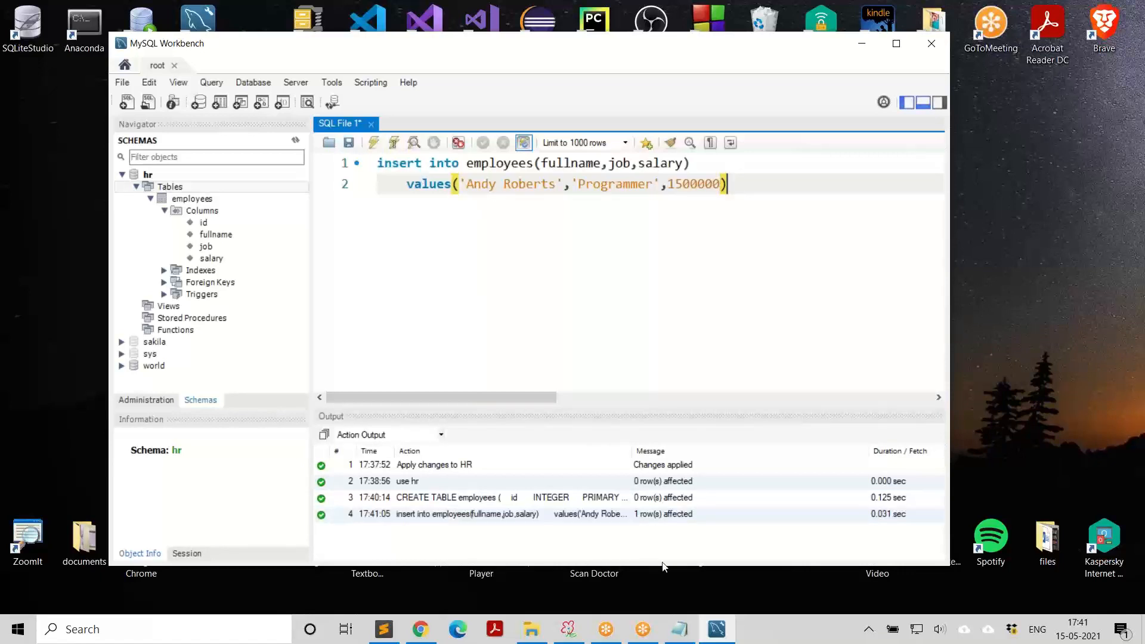
left_click(633, 522)
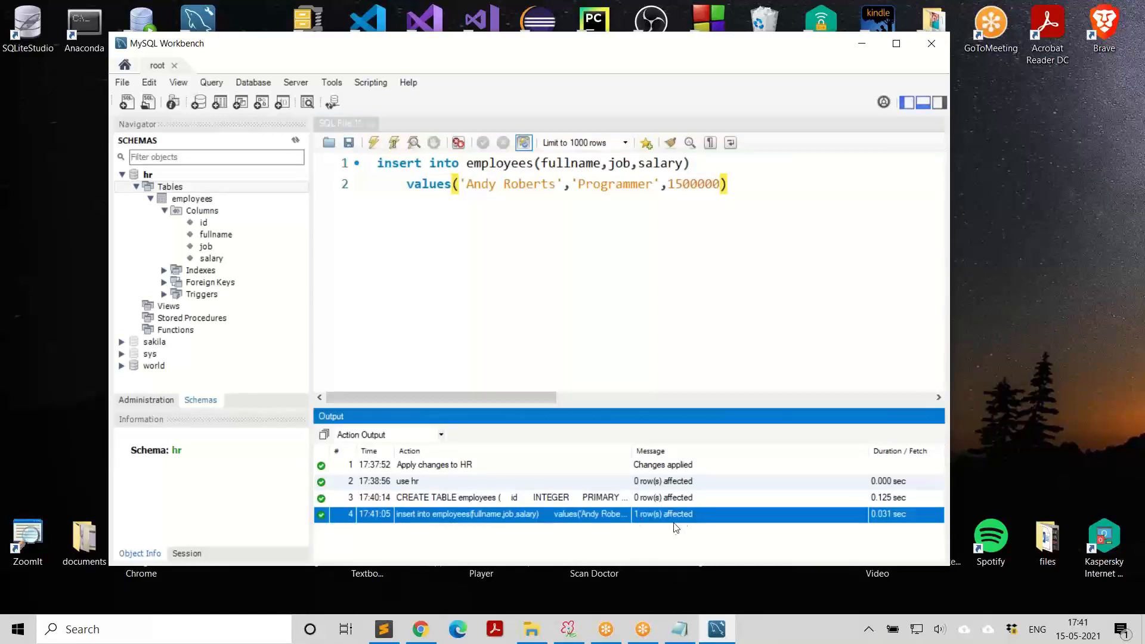
left_click(492, 252)
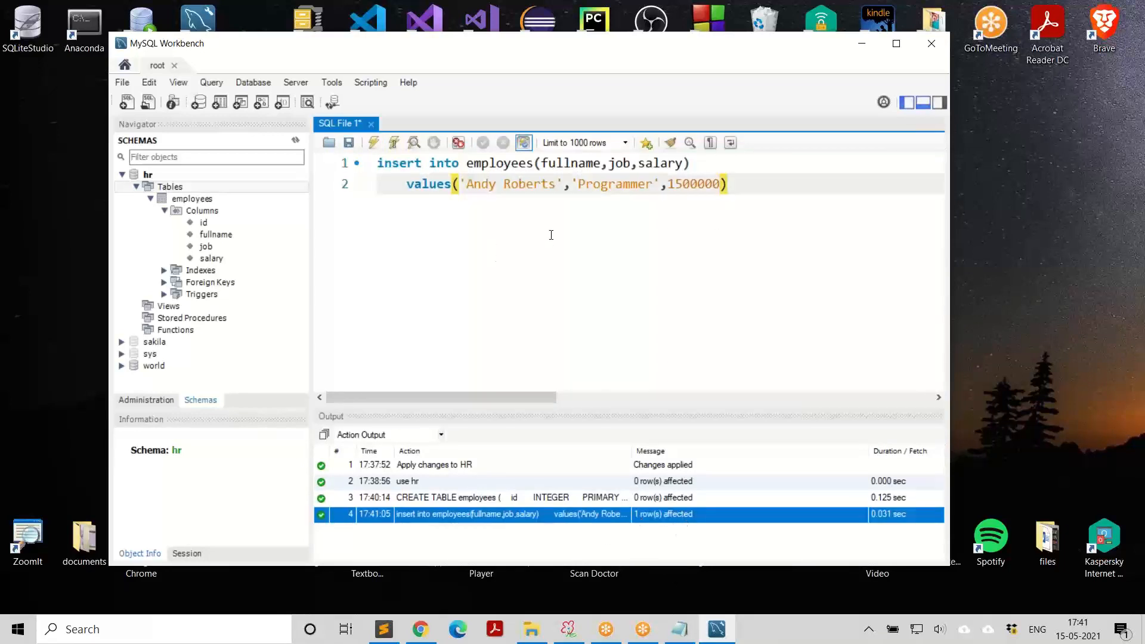
Replace the INSERT statement with select * from employees, execute it and enlarge the result grid area
left_click_drag(753, 186, 365, 173)
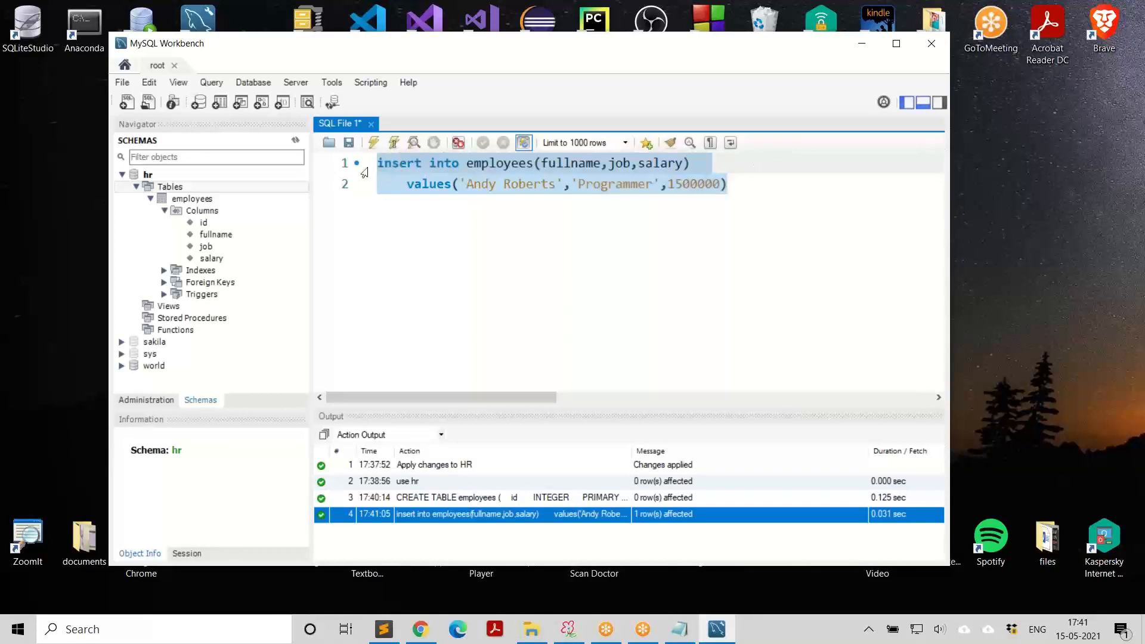
type("seelec")
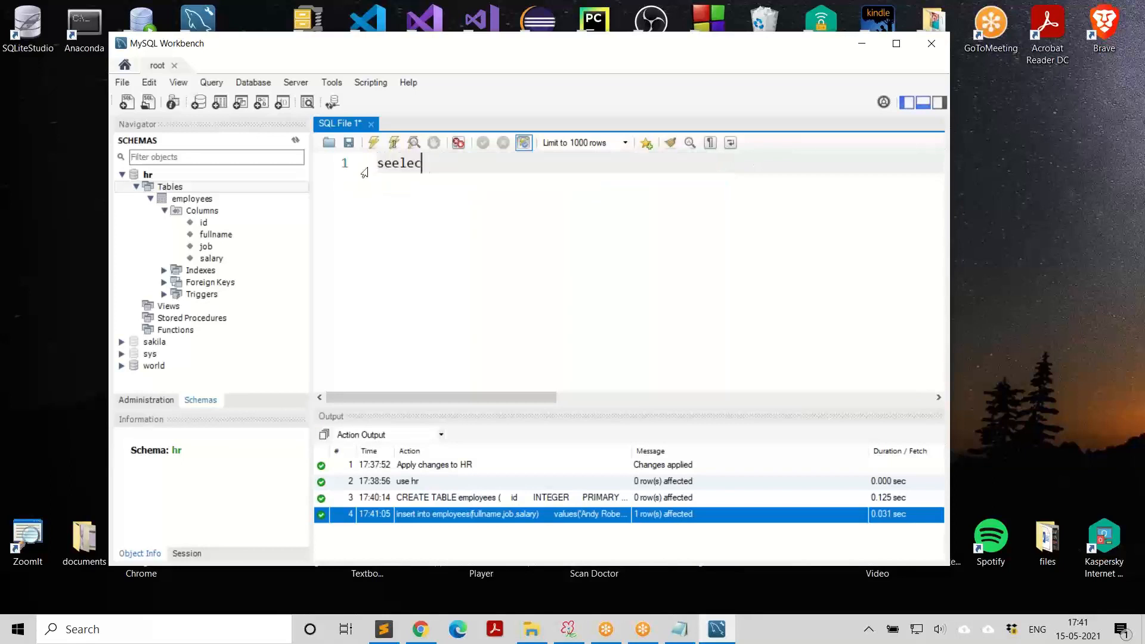
key("BackSpace")
key("BackSpace")
type("lect * from emp")
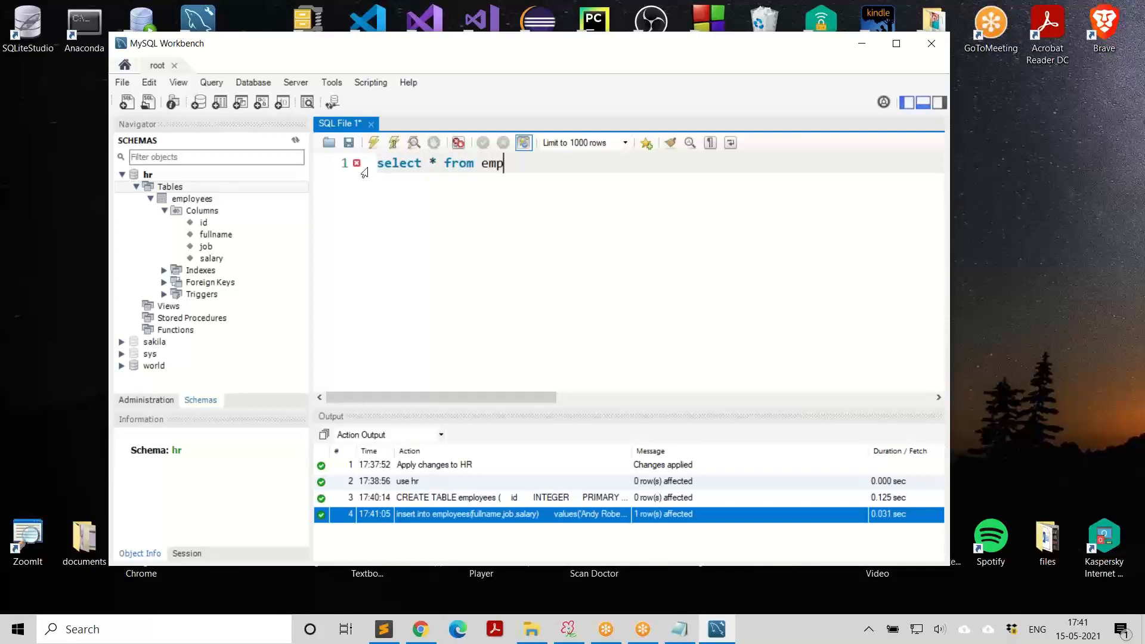
type("loyees")
left_click(374, 143)
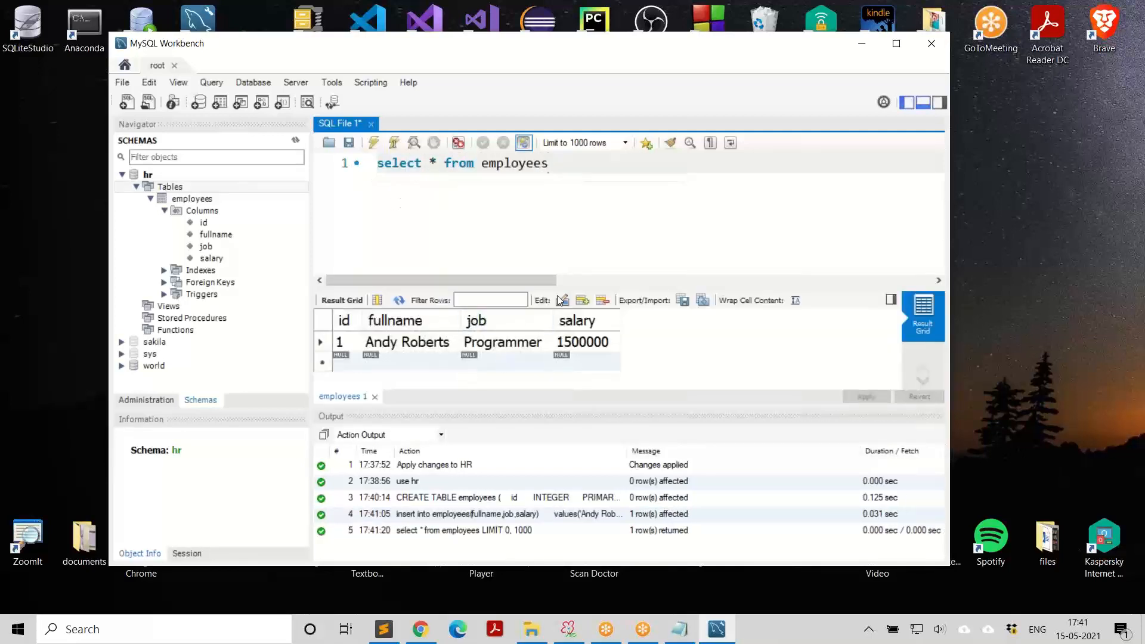
left_click_drag(562, 289, 556, 243)
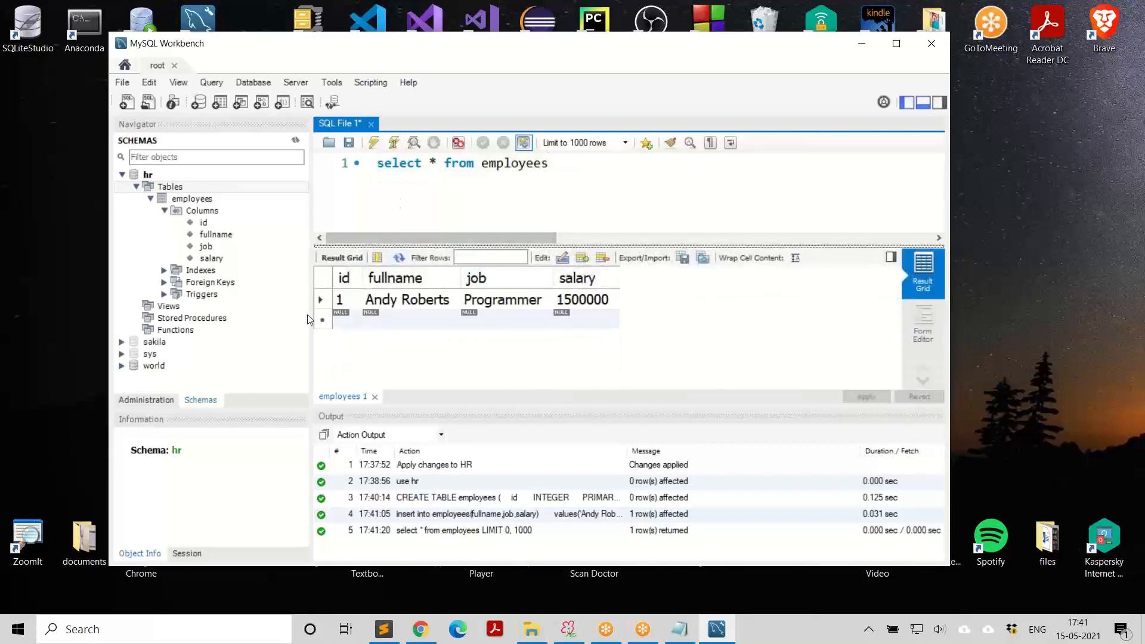
left_click_drag(312, 308, 270, 310)
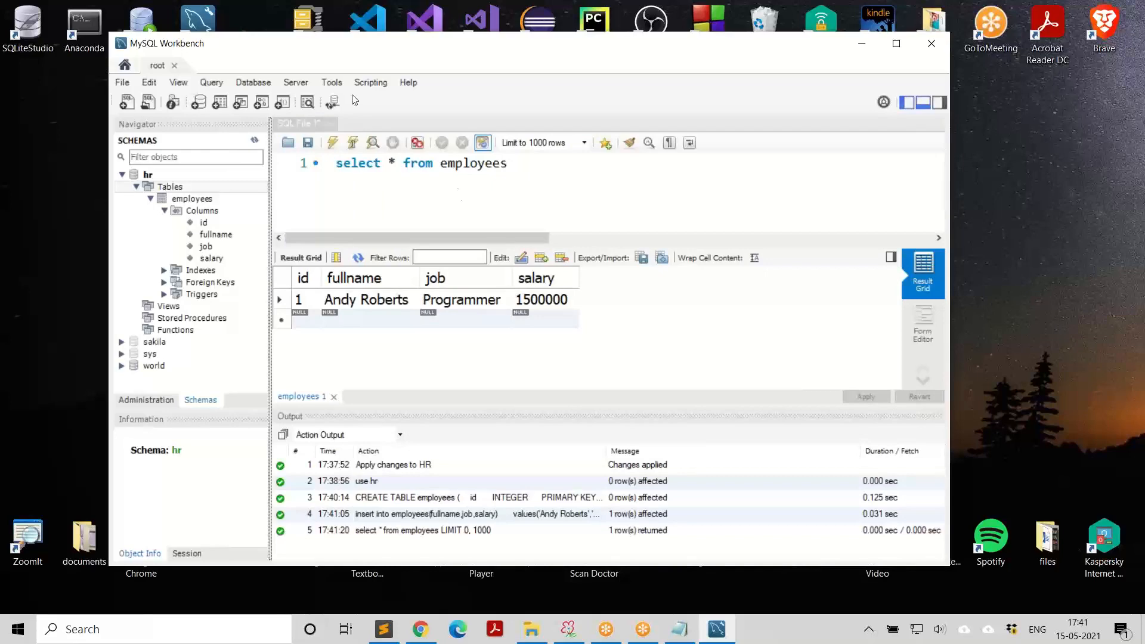
Close MySQL Workbench, relaunch MySQL Workbench 8.0 CE from the installed MySQL programs and open the root connection
left_click(934, 45)
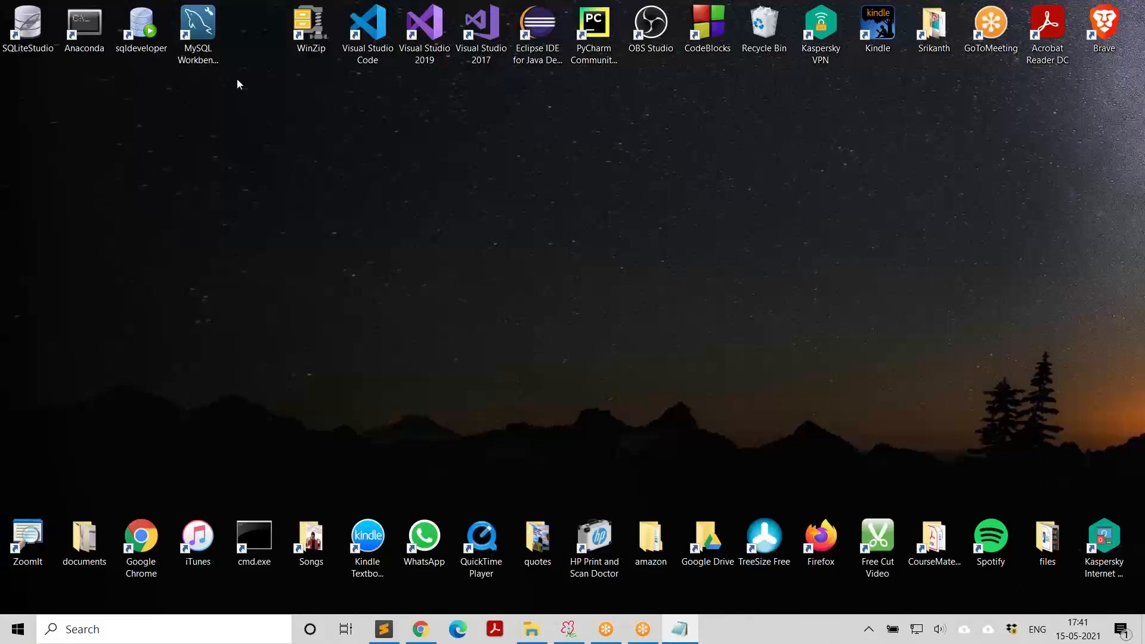
left_click(213, 37)
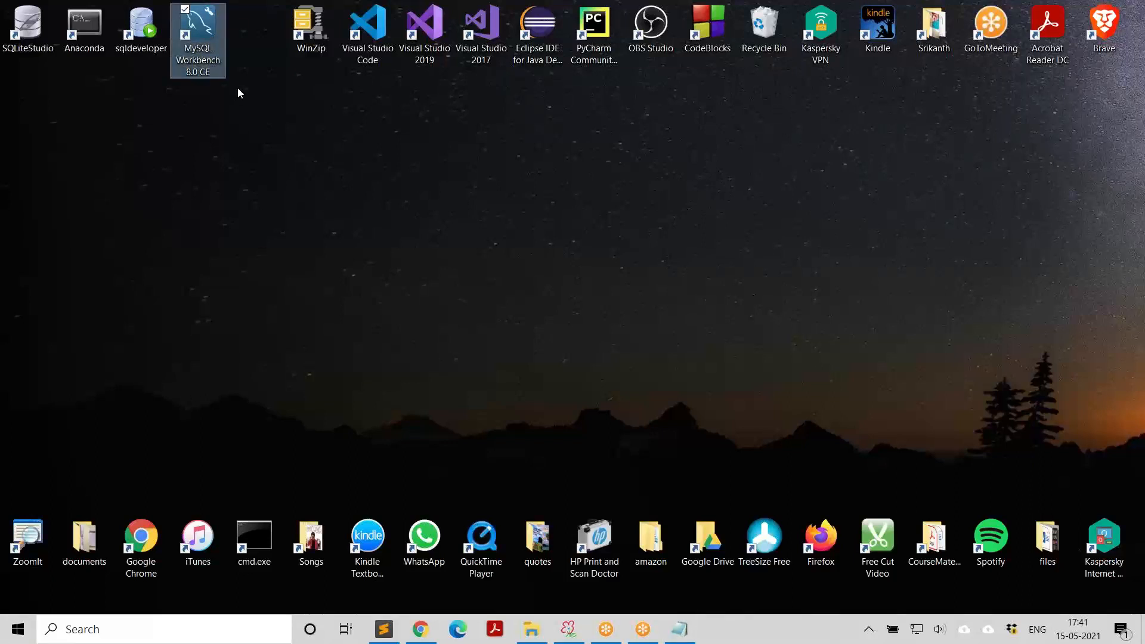
left_click(21, 631)
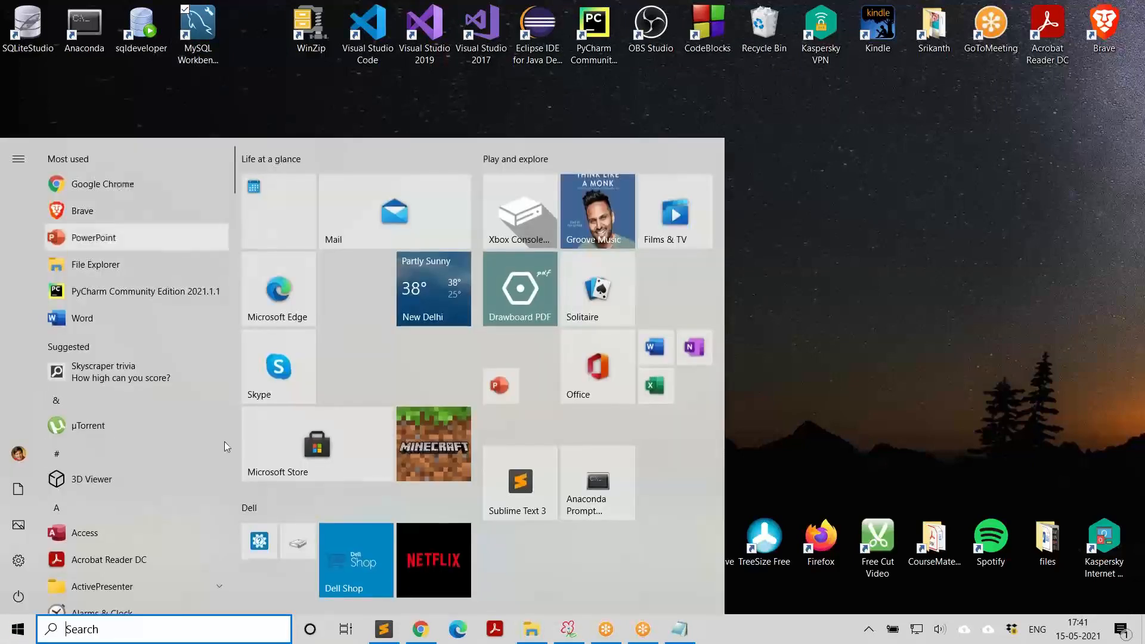
scroll(184, 417, "down", 10)
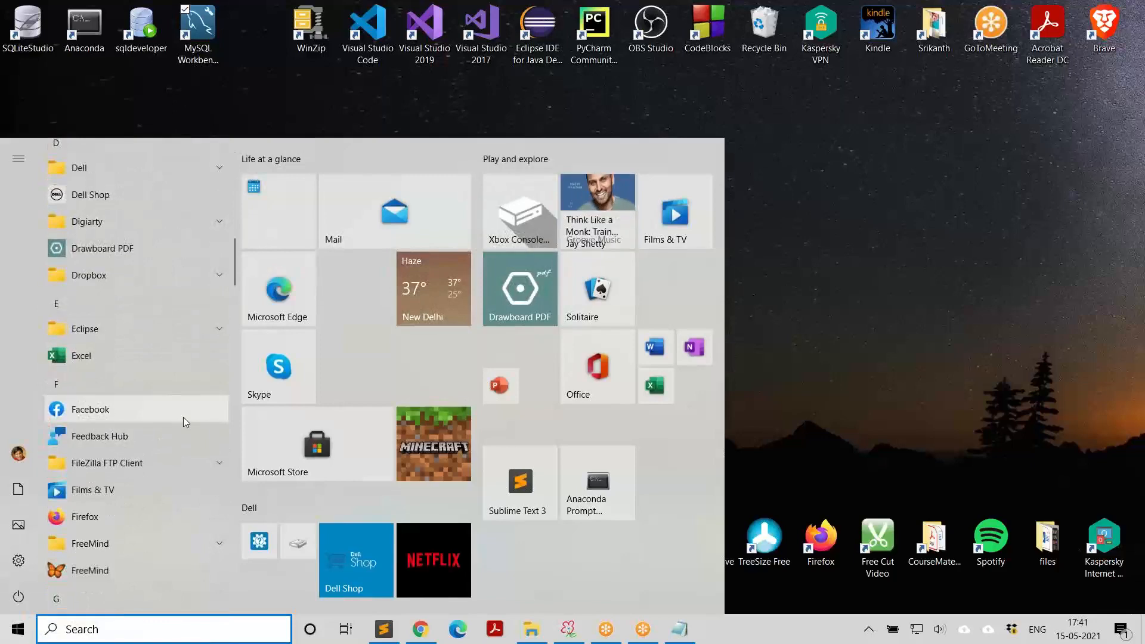
scroll(184, 417, "down", 5)
scroll(185, 425, "down", 9)
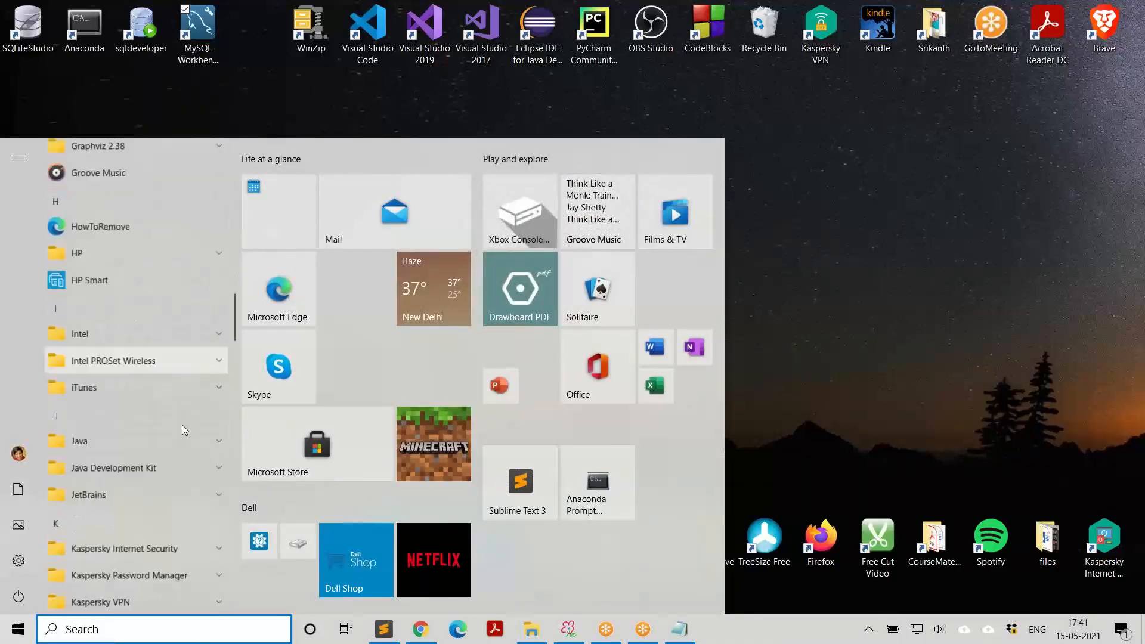
scroll(182, 425, "down", 6)
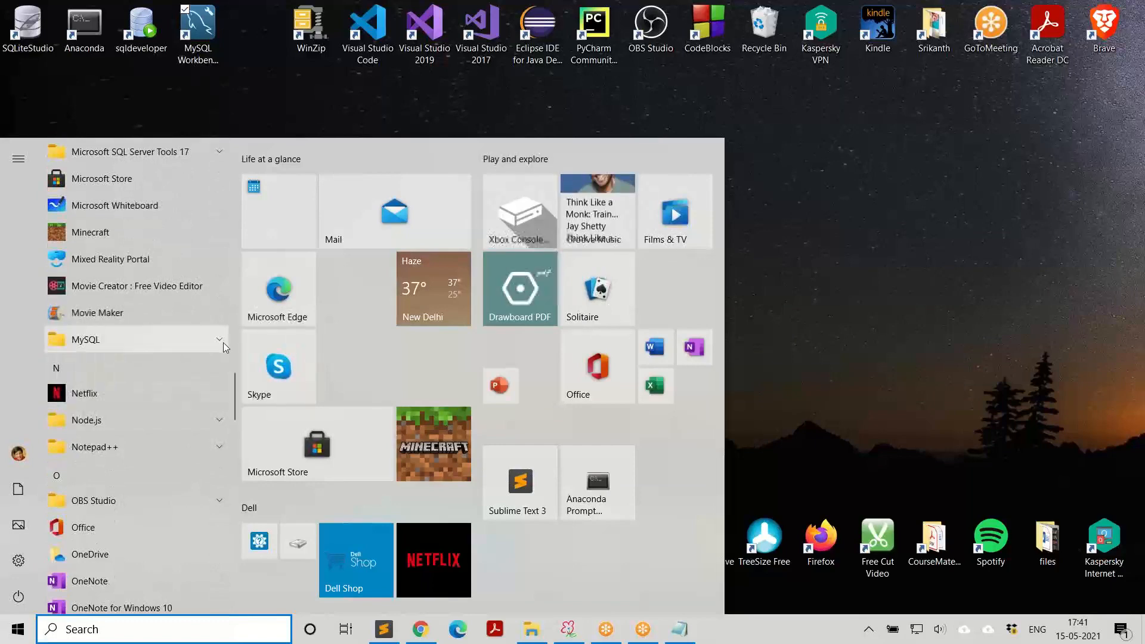
left_click(223, 342)
scroll(197, 558, "down", 4)
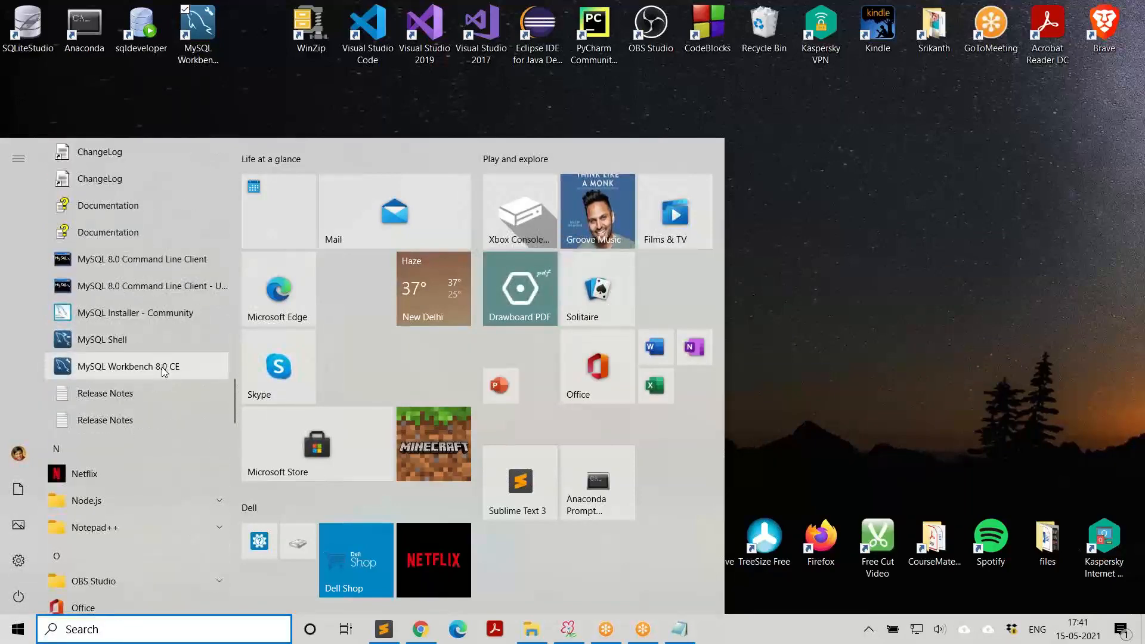
left_click(173, 369)
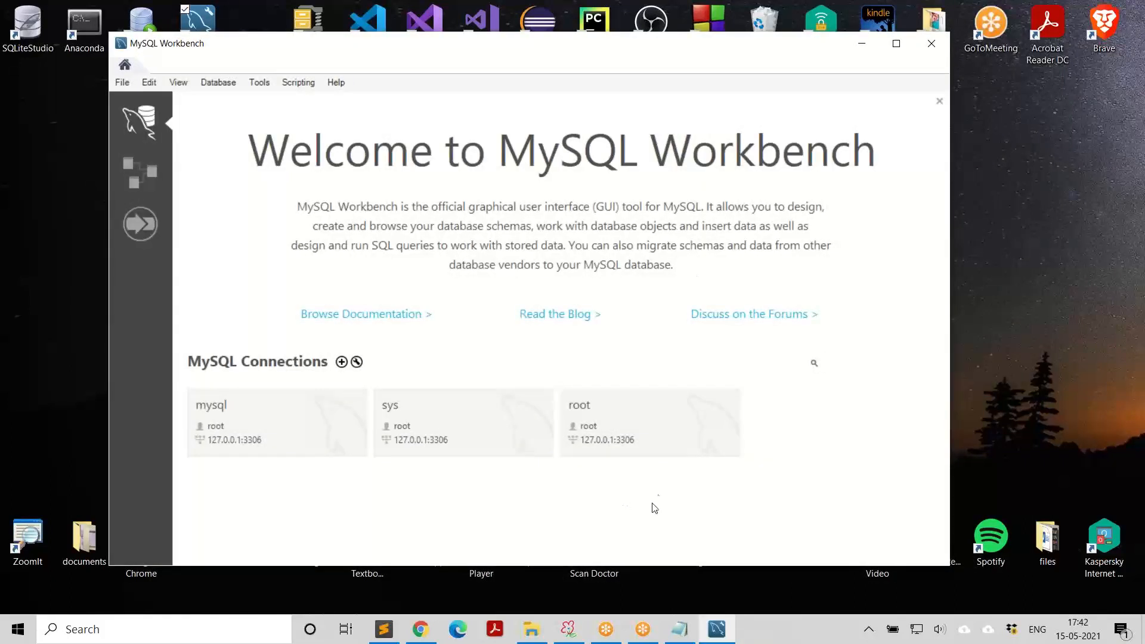
double_click(664, 425)
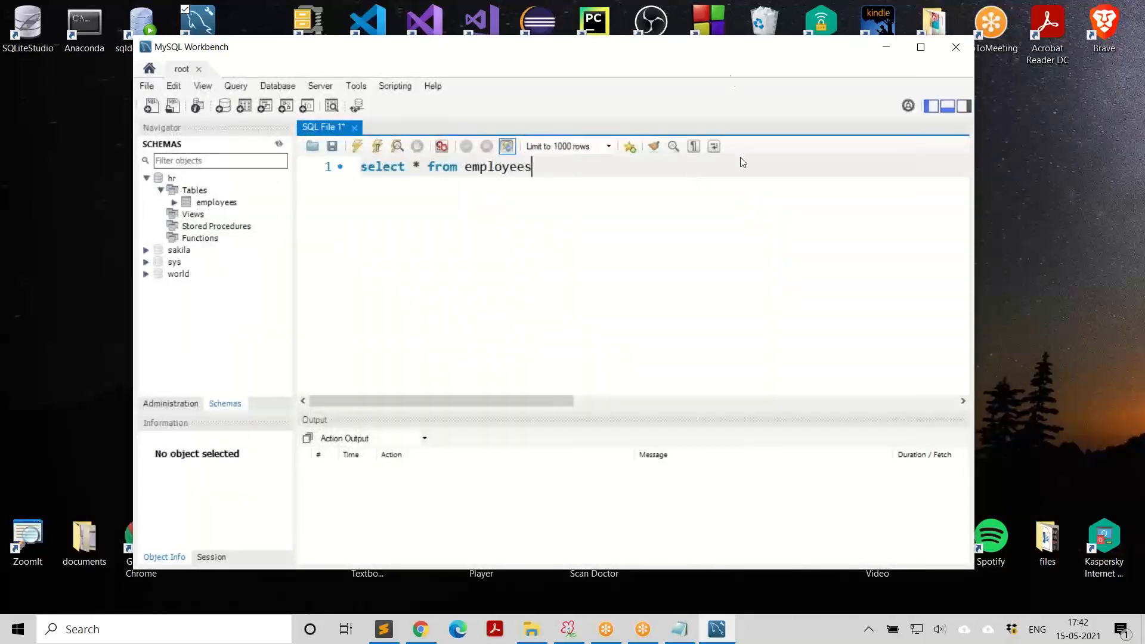
mouse_move(710, 70)
left_mouse_down()
mouse_move(694, 54)
mouse_move(698, 67)
left_mouse_up()
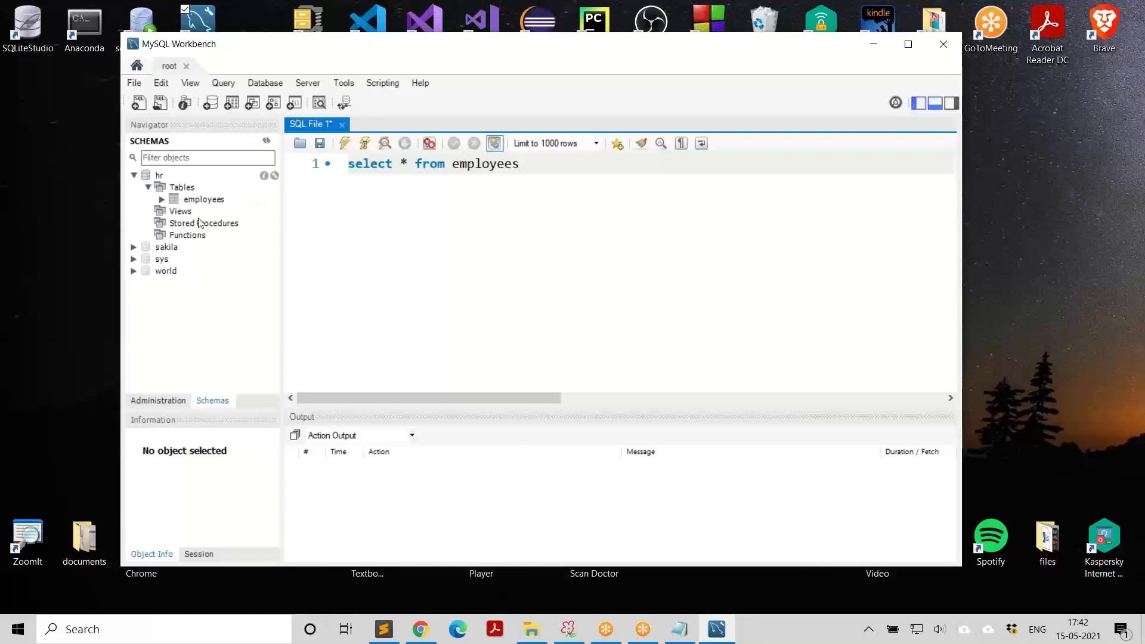
Try to execute select * from employees without a default schema and examine the message in the action output
left_click(345, 143)
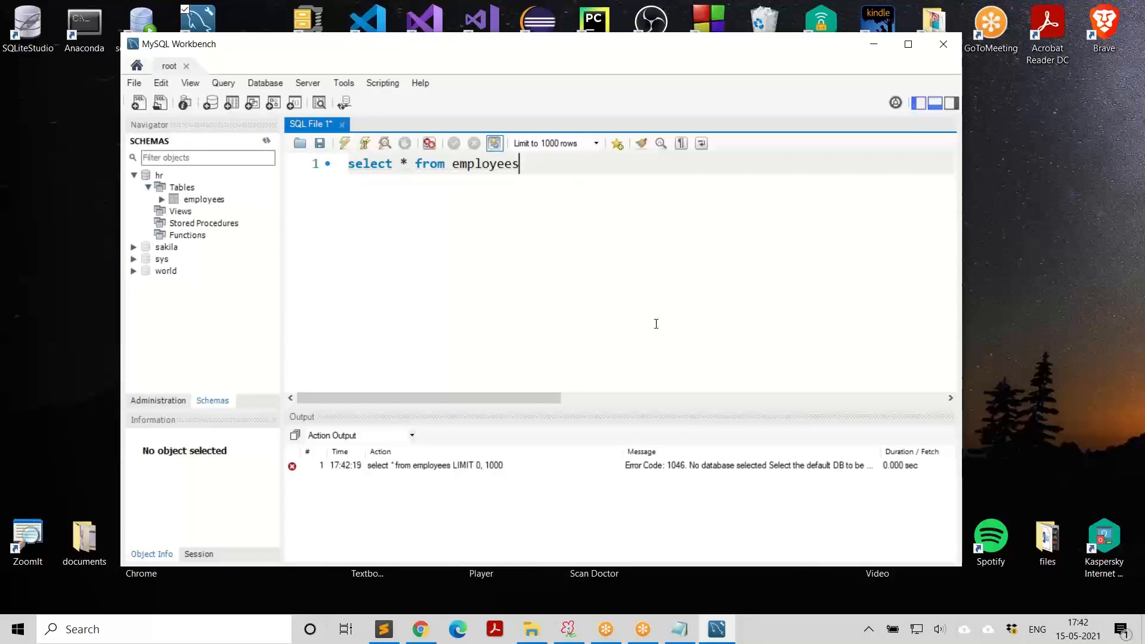
left_click(780, 465)
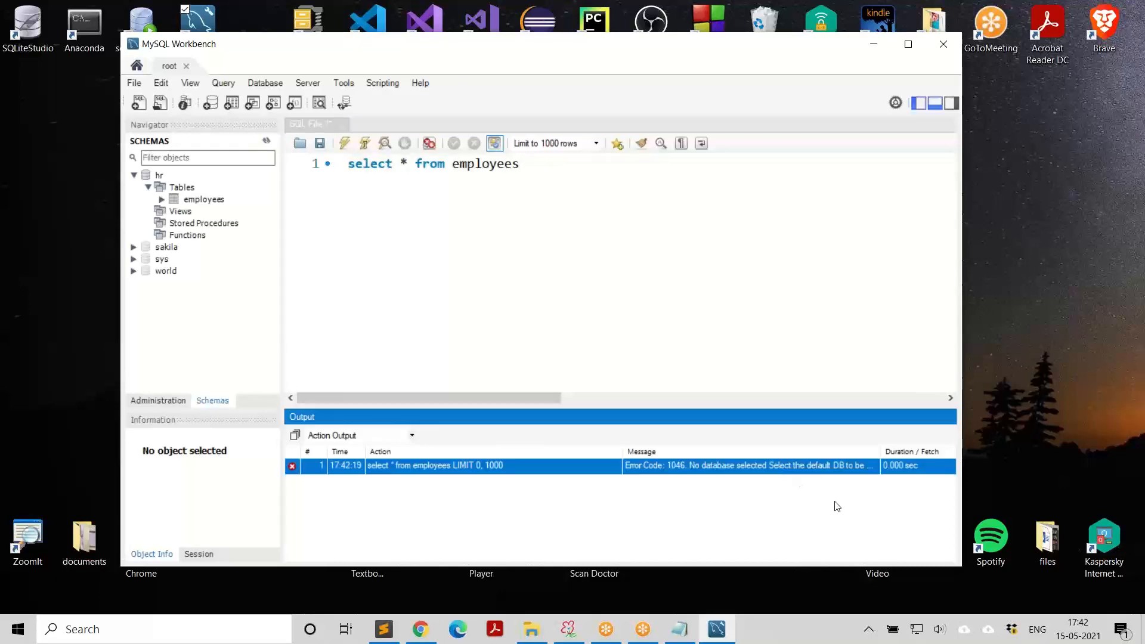
scroll(837, 500, "up", 1)
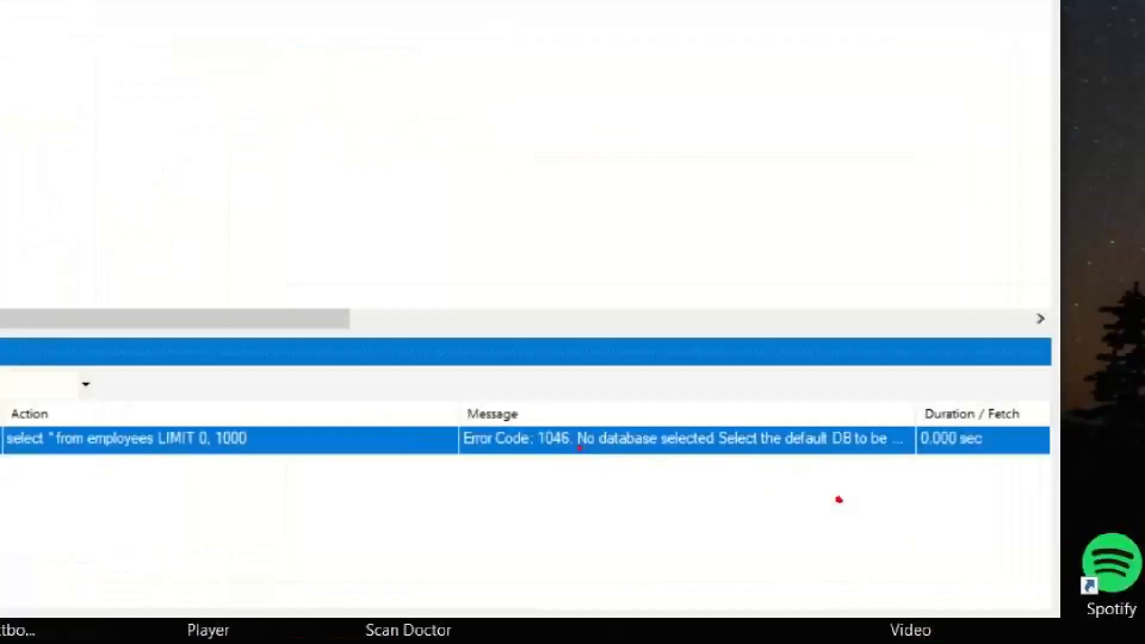
mouse_move(519, 392)
left_mouse_down()
mouse_move(796, 468)
mouse_move(907, 467)
left_mouse_up()
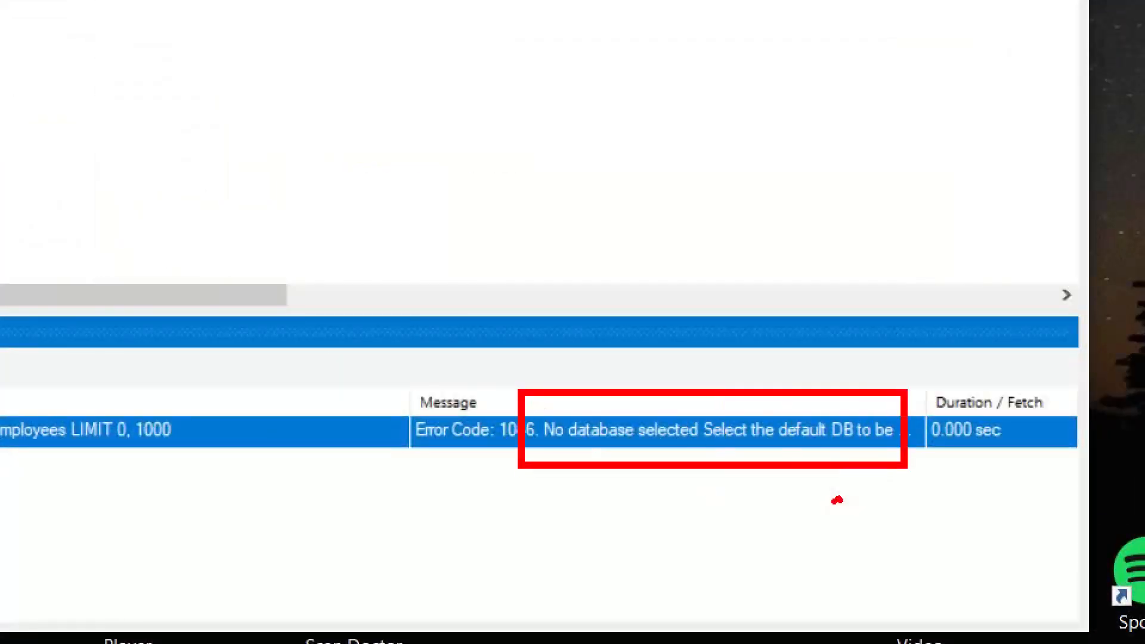
key("Escape")
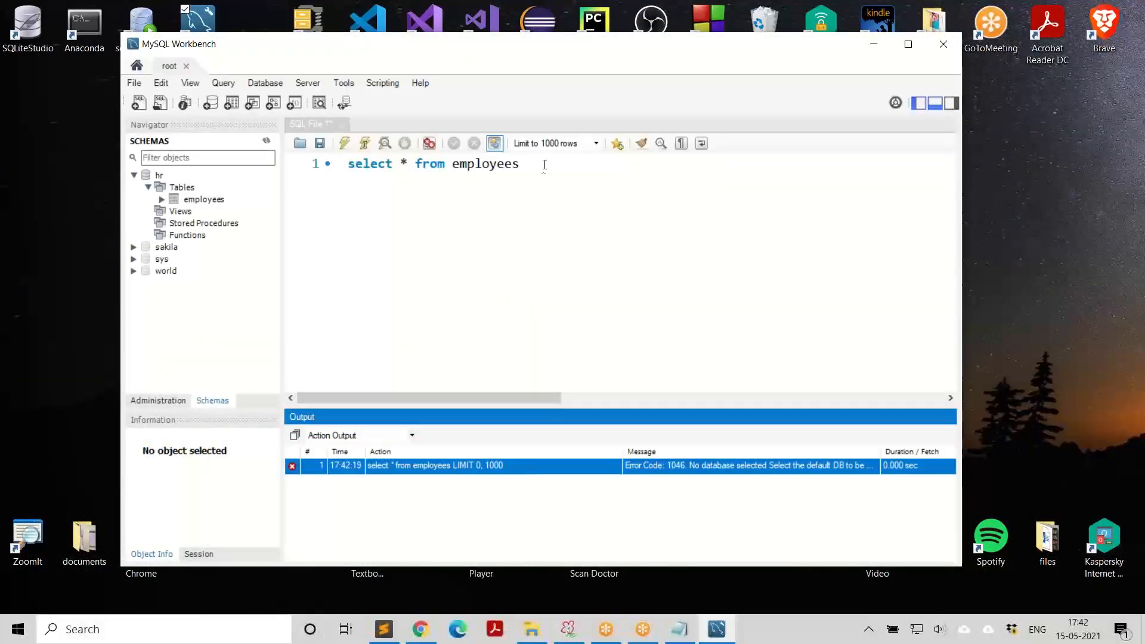
Replace the query with use hr and execute it to make hr the default schema
left_click(545, 166)
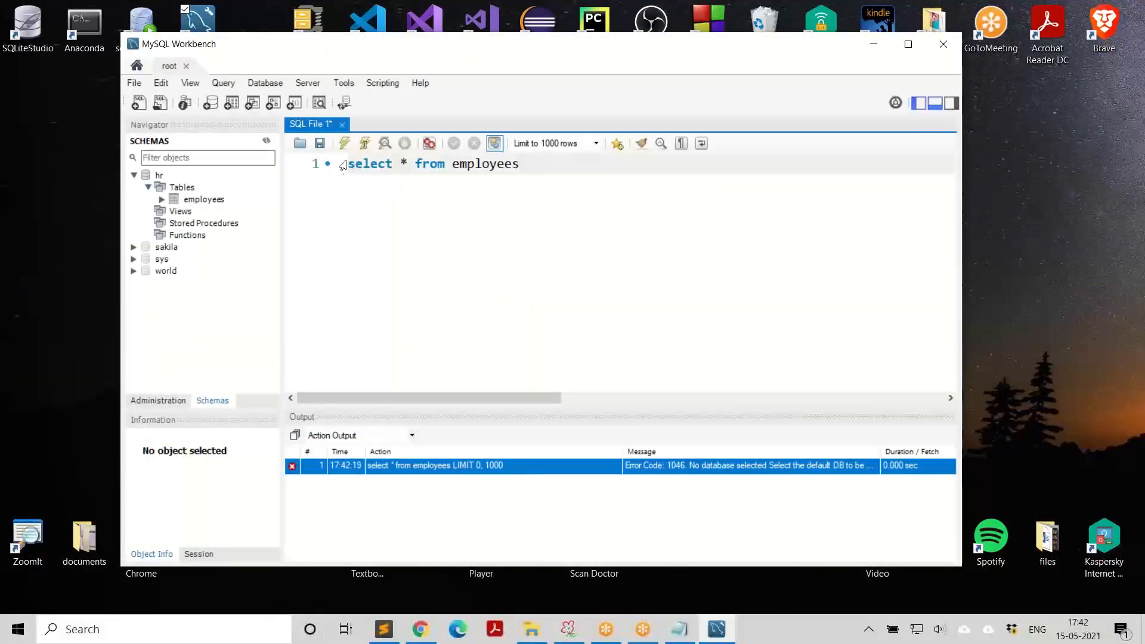
left_click_drag(342, 163, 589, 162)
type("use hr")
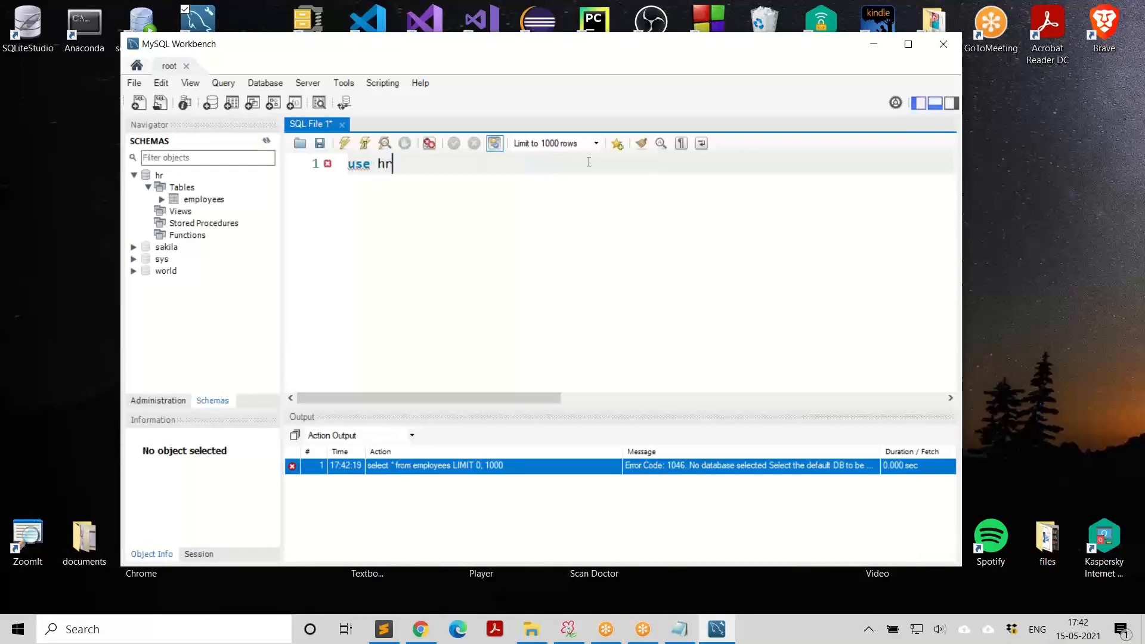
left_click(344, 143)
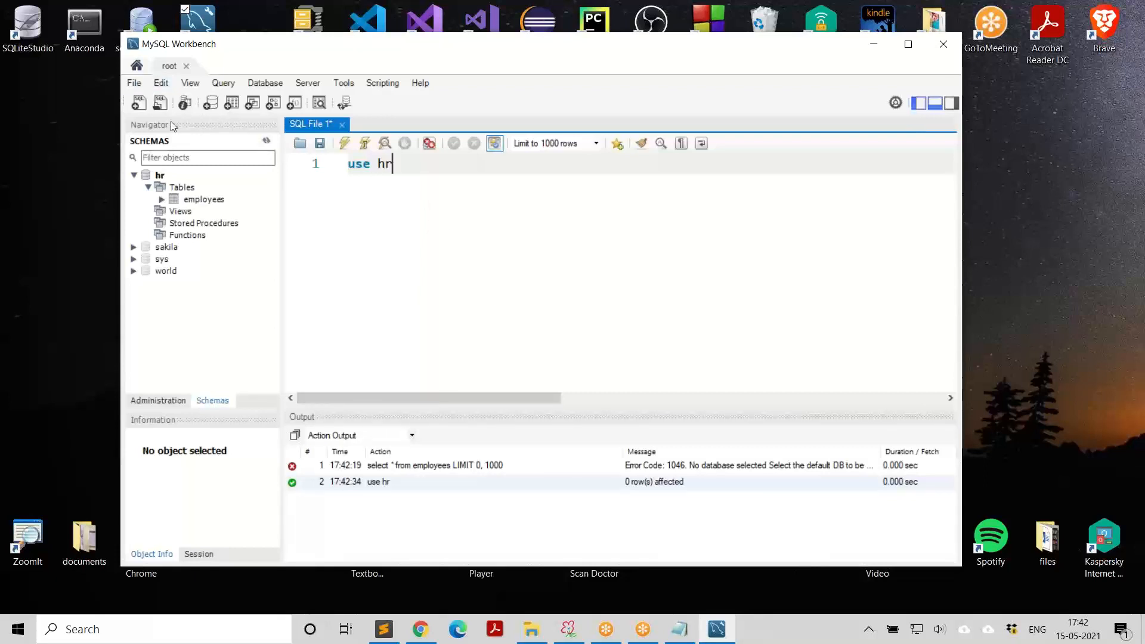
Open the server connection manager and review the parameters of the root, sys and mysql connections
left_click(133, 84)
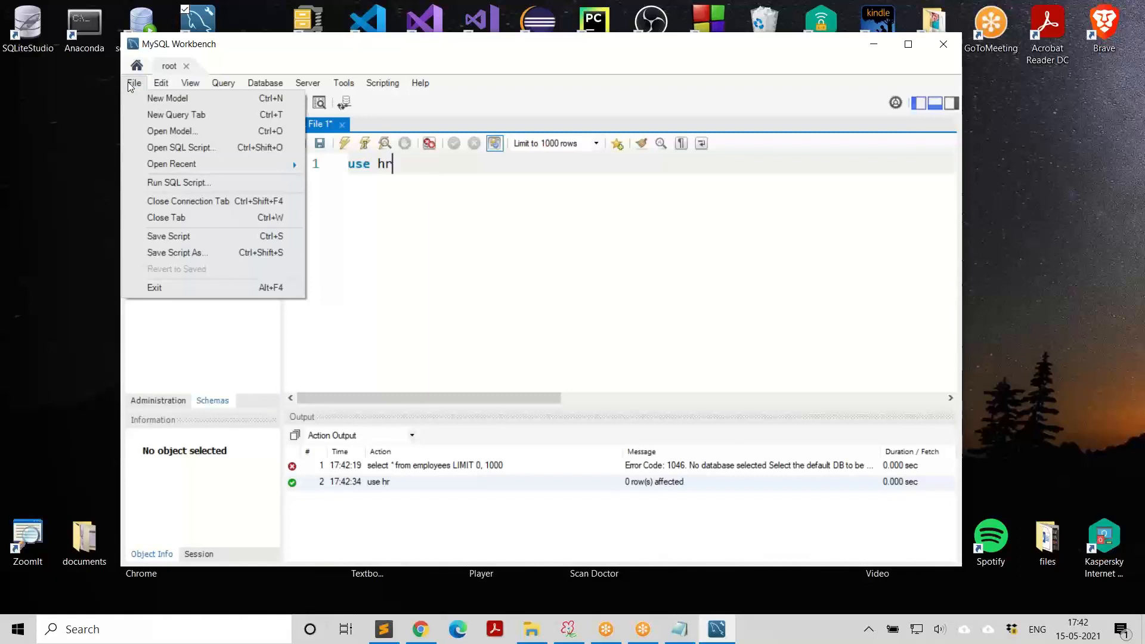
left_click(504, 217)
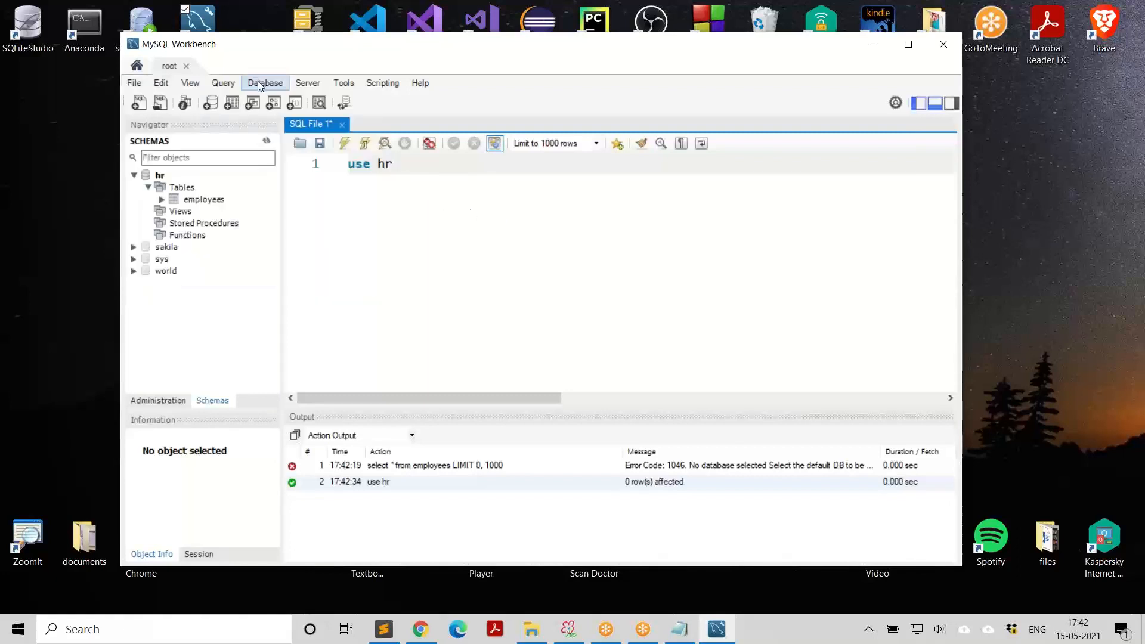
left_click(260, 85)
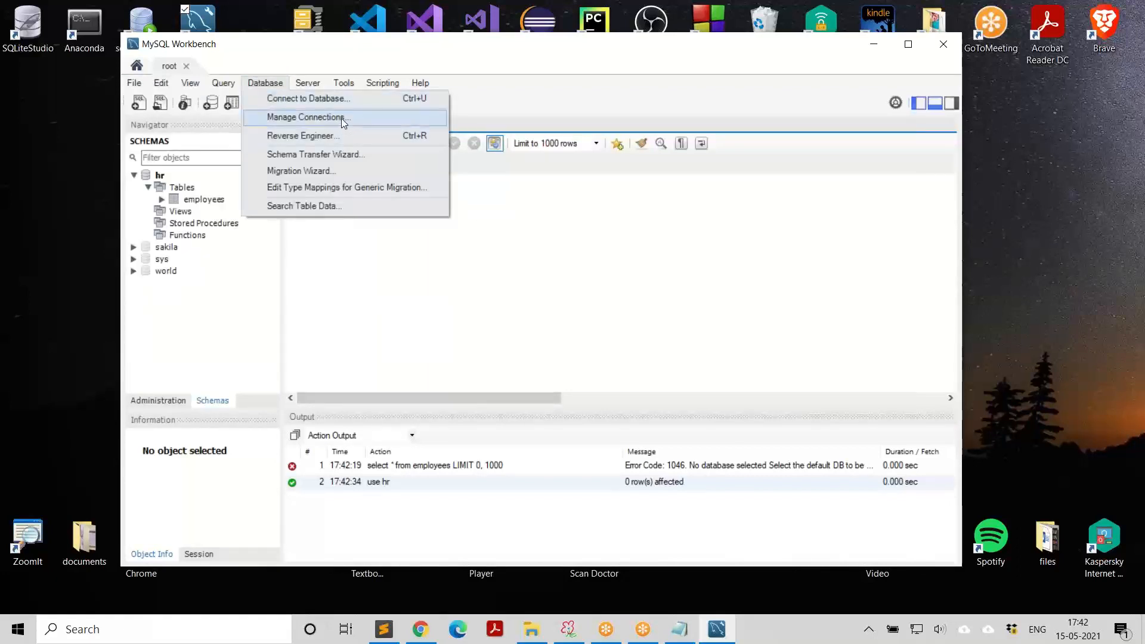
left_click(305, 117)
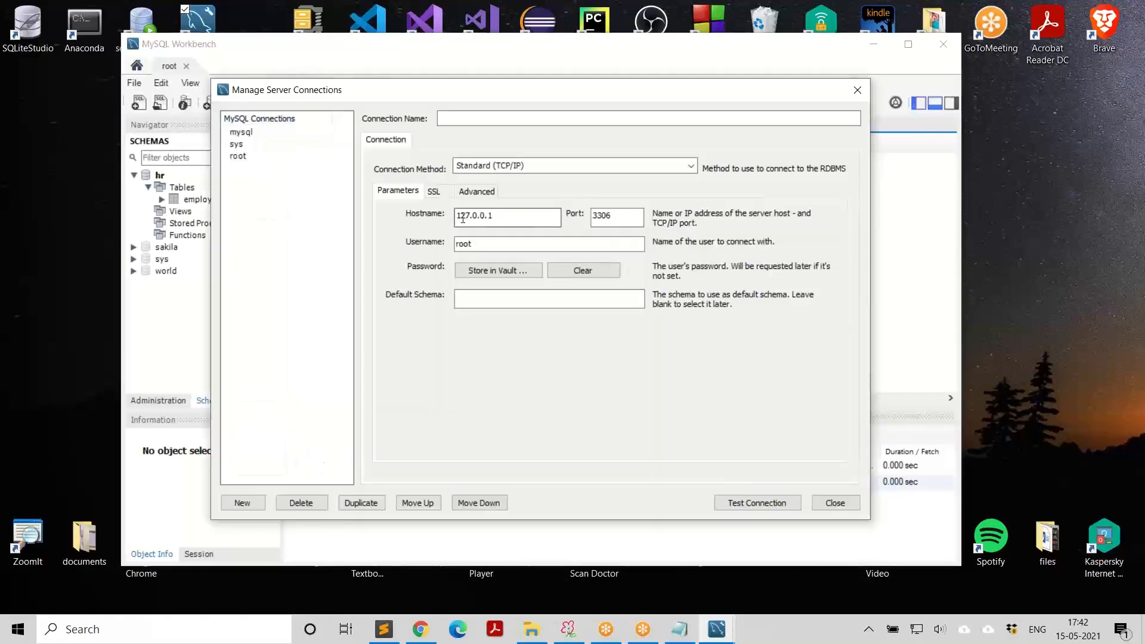
left_click(243, 156)
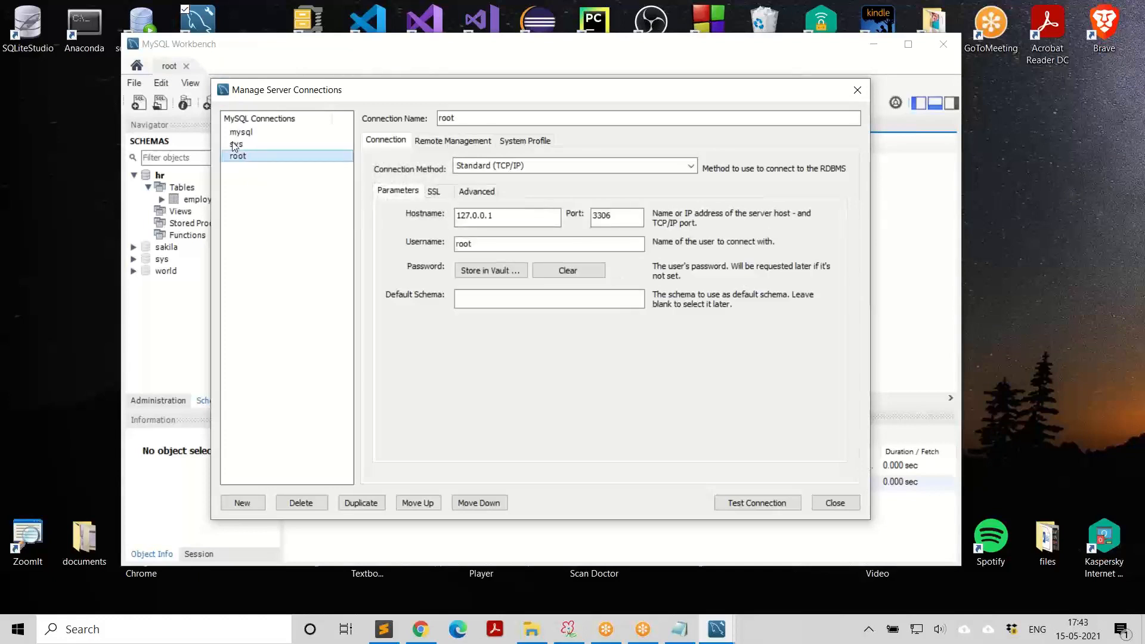
left_click(234, 145)
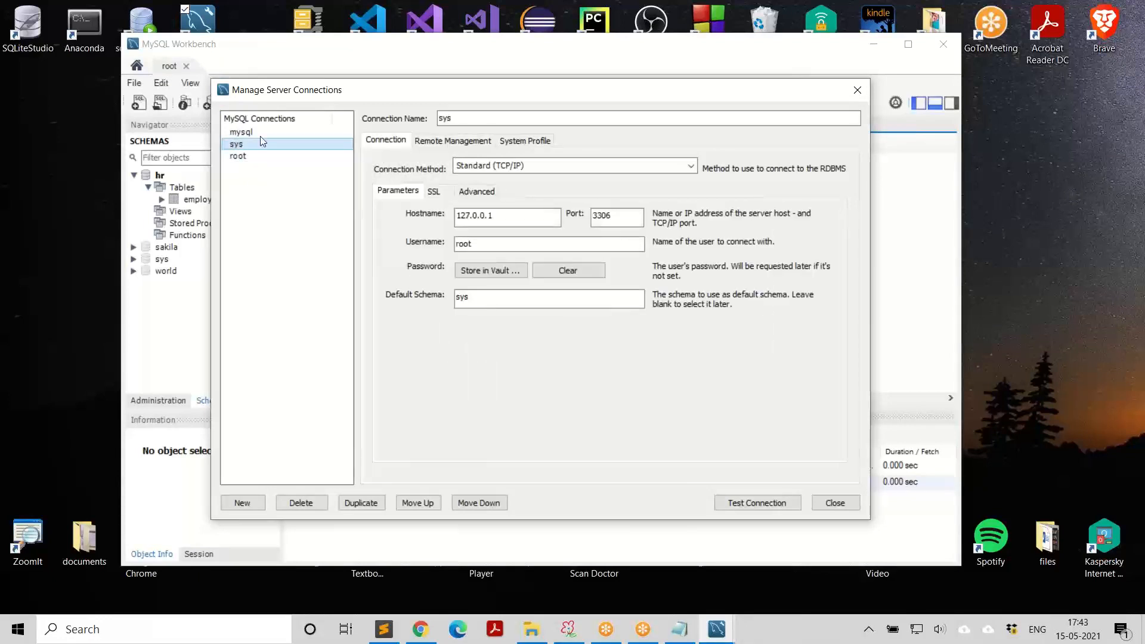
left_click(246, 133)
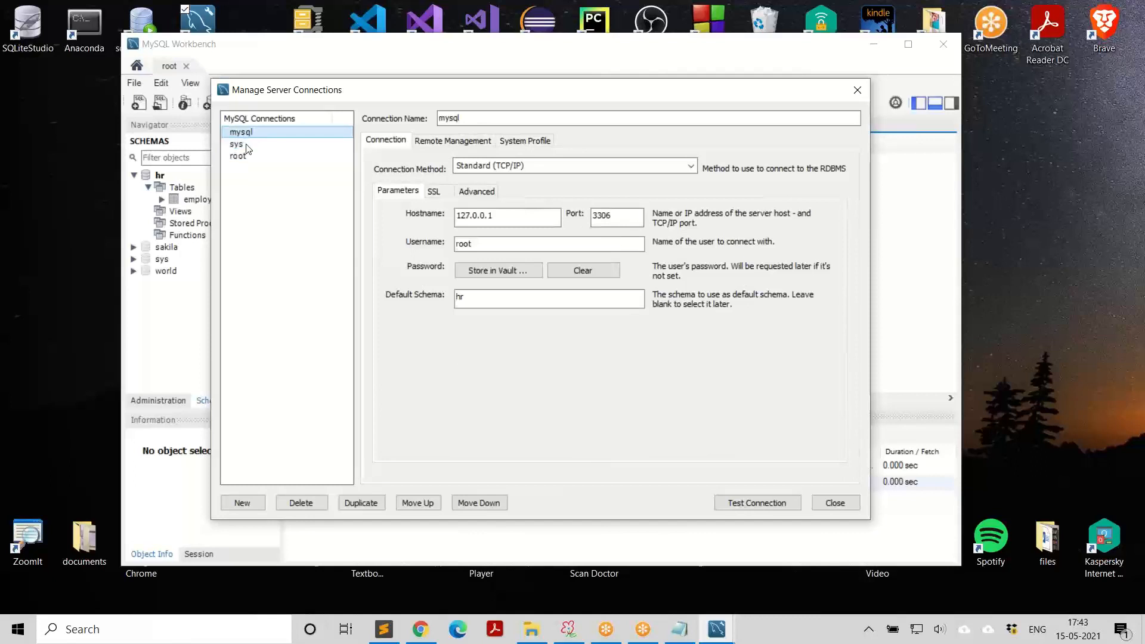
Set the root connection's default schema to hr, test the connection and close the connection manager
left_click(241, 157)
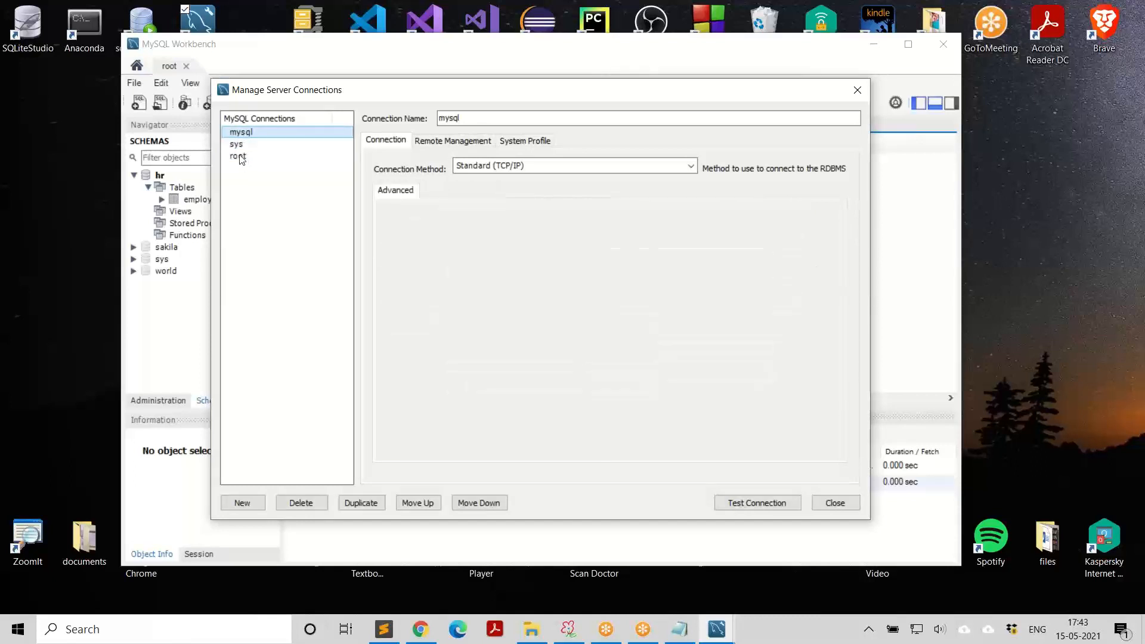
left_click(489, 115)
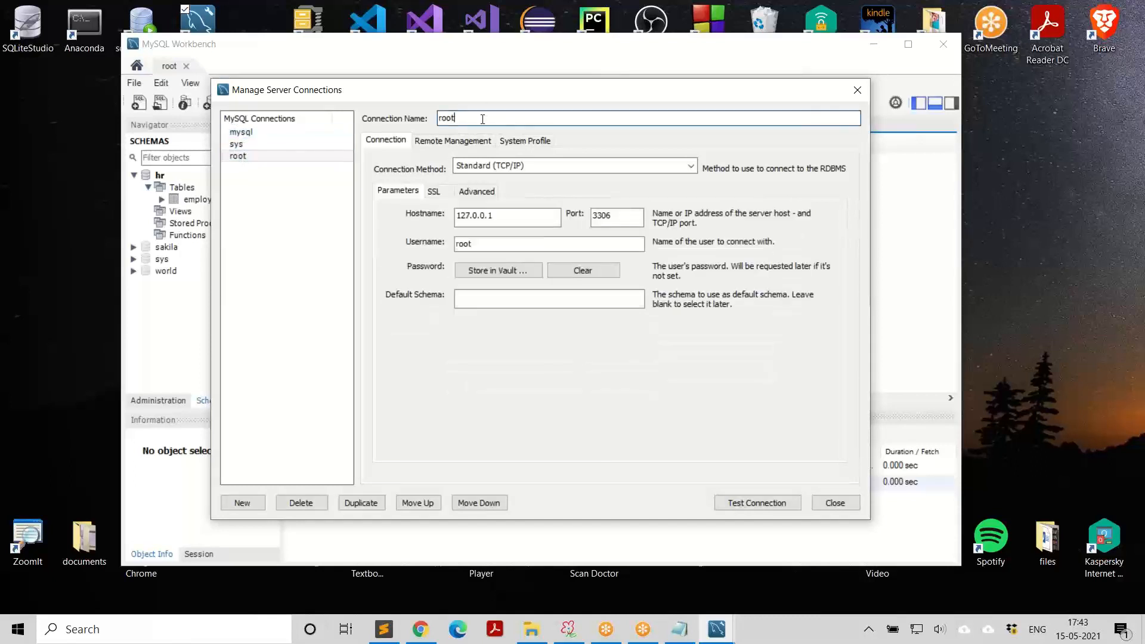
left_click(491, 301)
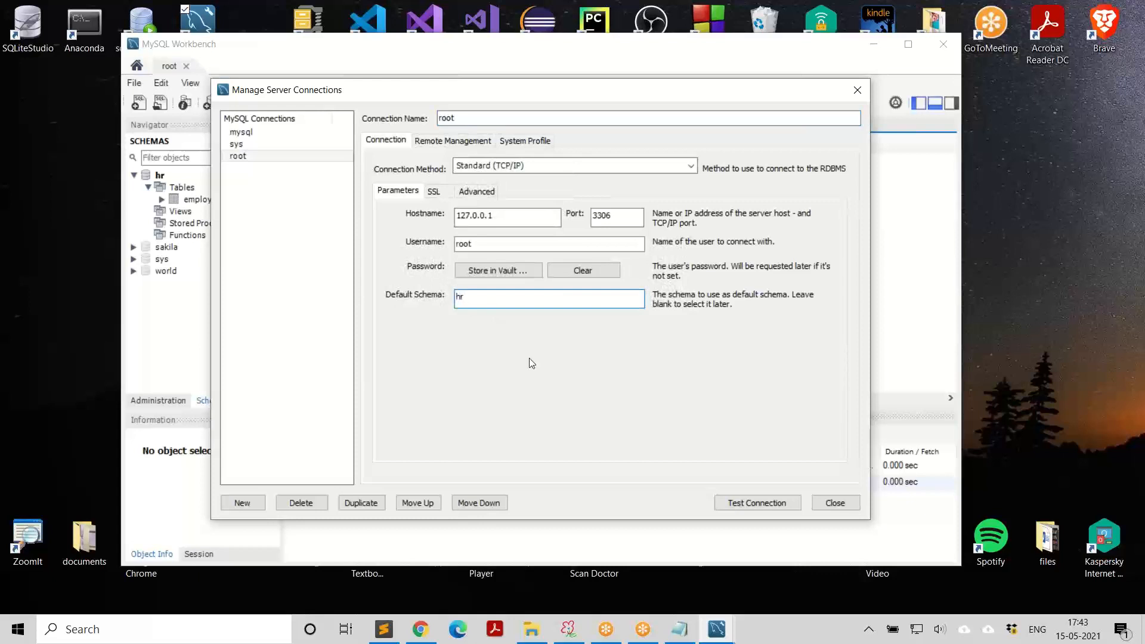
left_click_drag(474, 300, 455, 301)
left_click(488, 298)
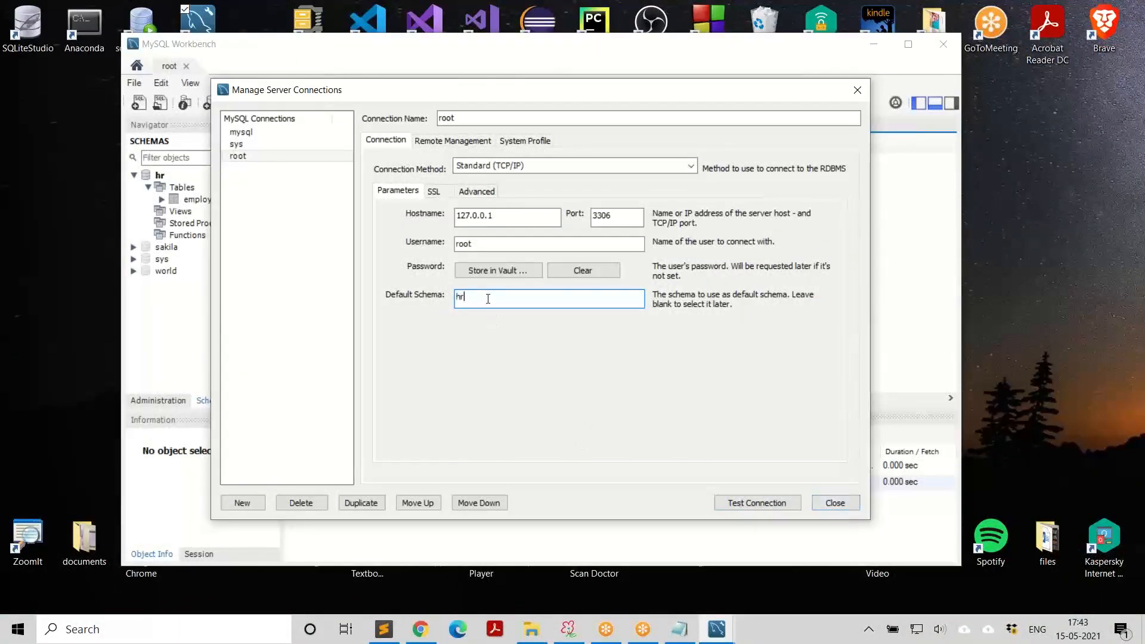
left_click(776, 503)
left_click(672, 366)
left_click(835, 503)
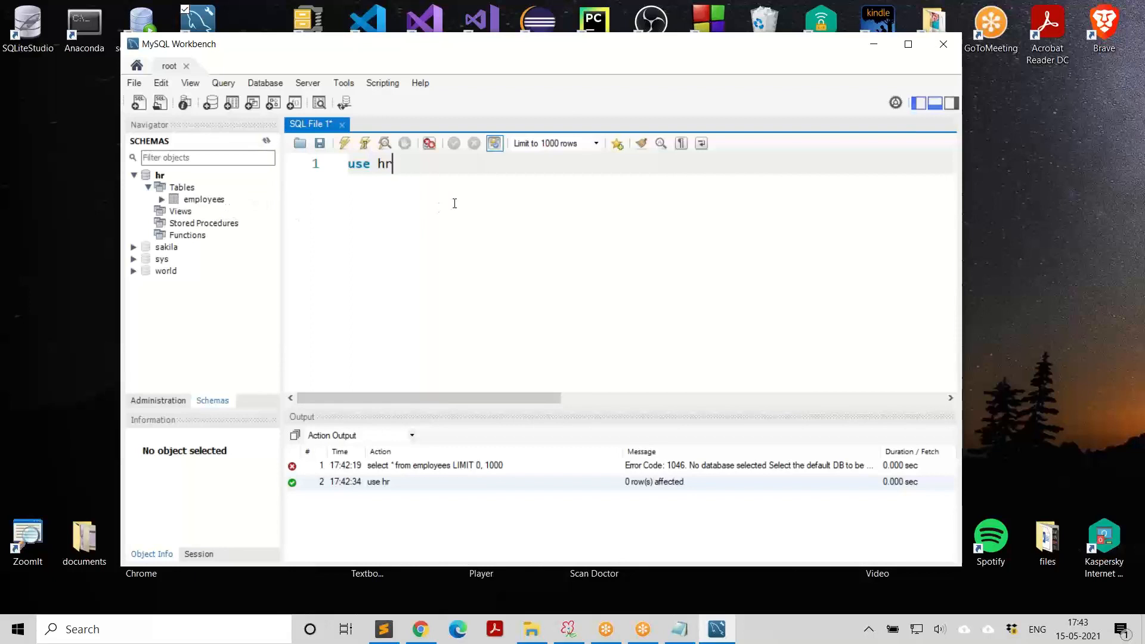
Expand the world schema and replace the query with use world, executing it to make world the default schema
left_click_drag(610, 56, 607, 61)
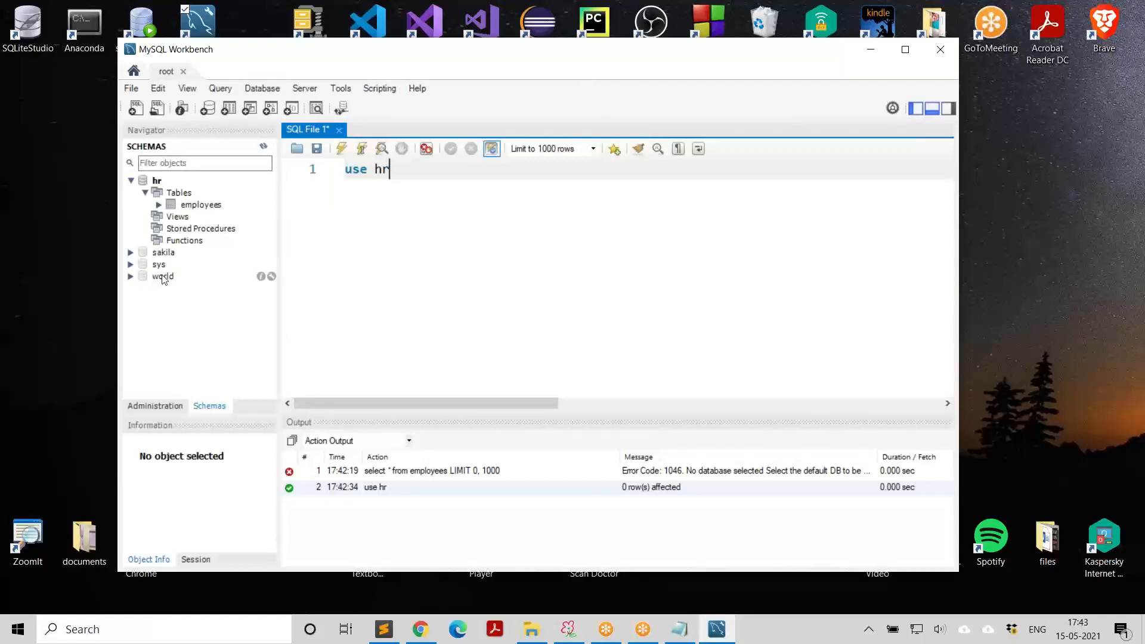
left_click(131, 278)
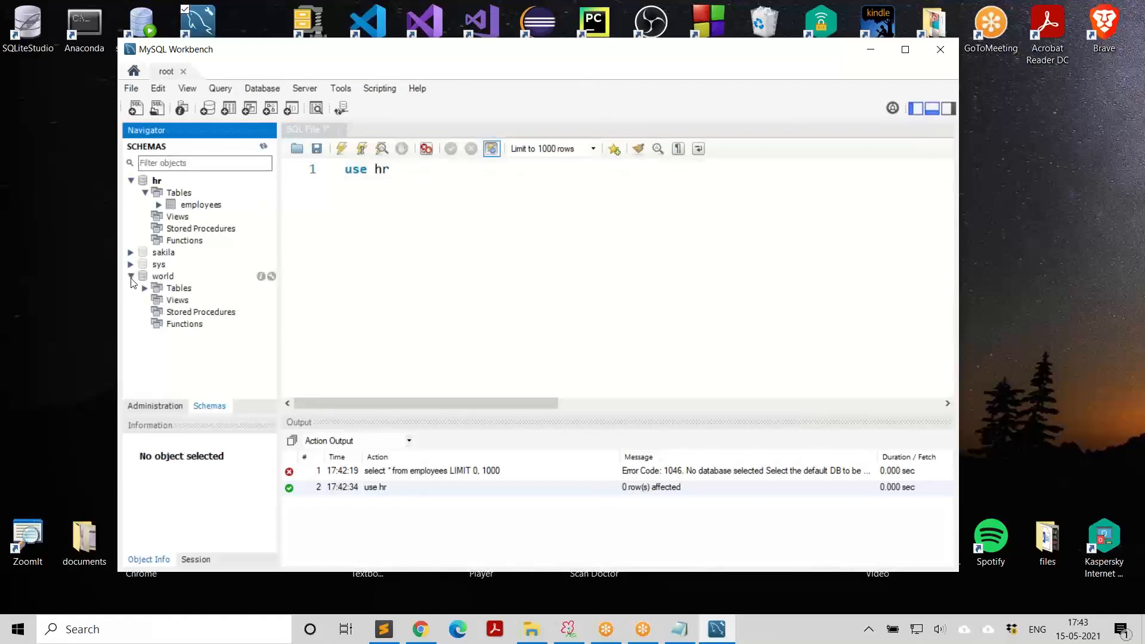
left_click(325, 179)
type("use ")
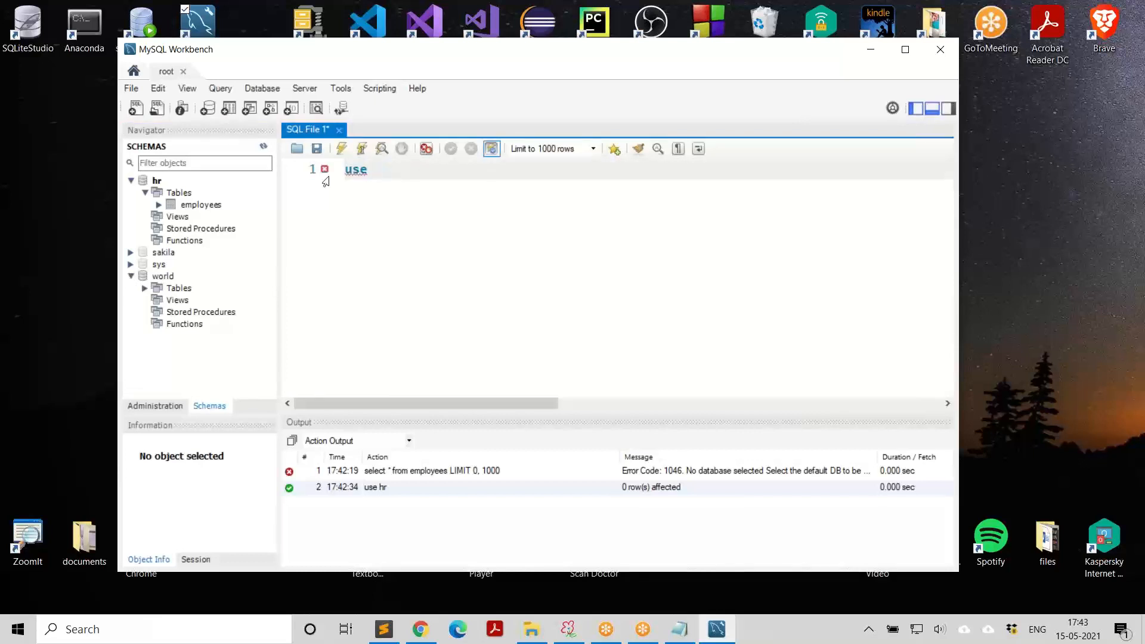
type("world")
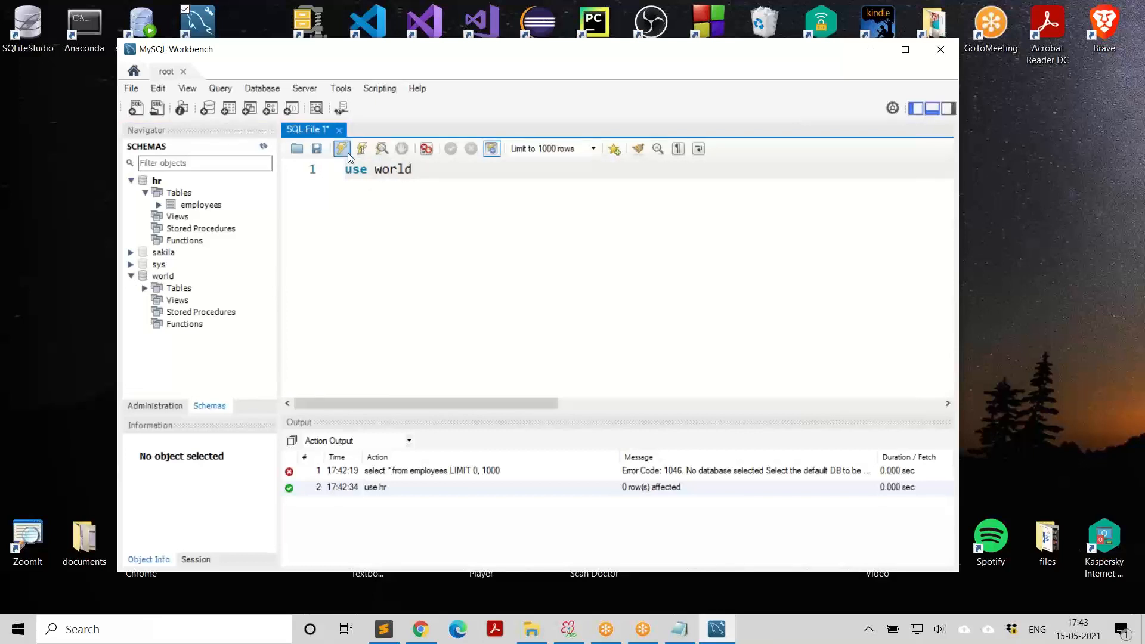
left_click(341, 148)
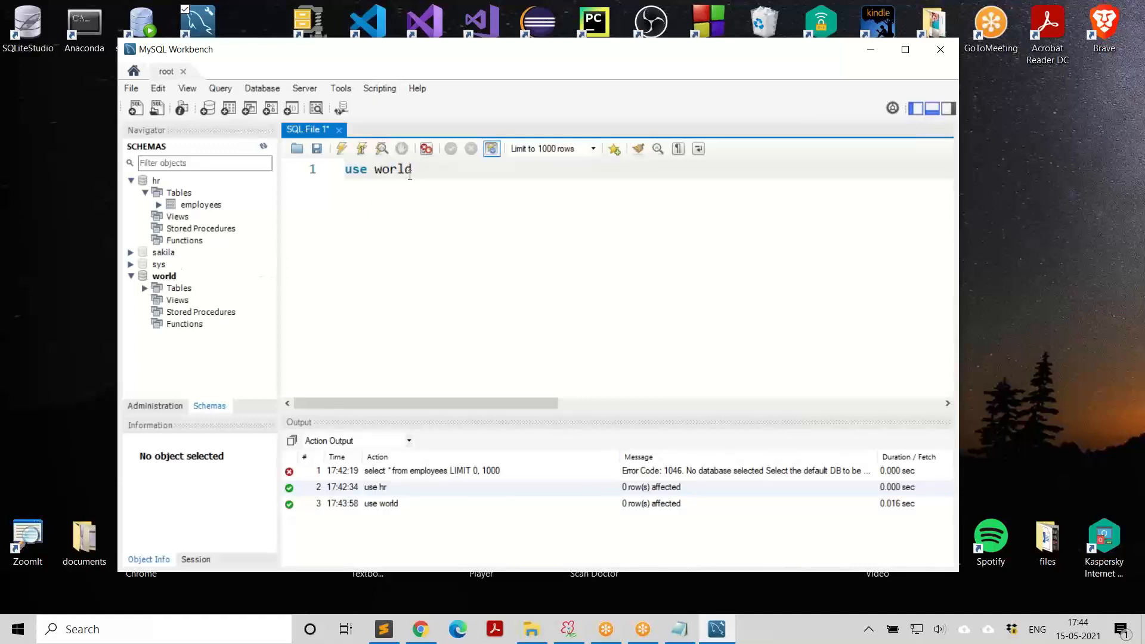
Replace the query with select * from country, list the world schema's tables and execute the query
left_click(312, 170)
type("seelect")
key("BackSpace")
key("BackSpace")
key("BackSpace")
key("BackSpace")
key("BackSpace")
key("BackSpace")
type("lect * from country")
double_click(187, 291)
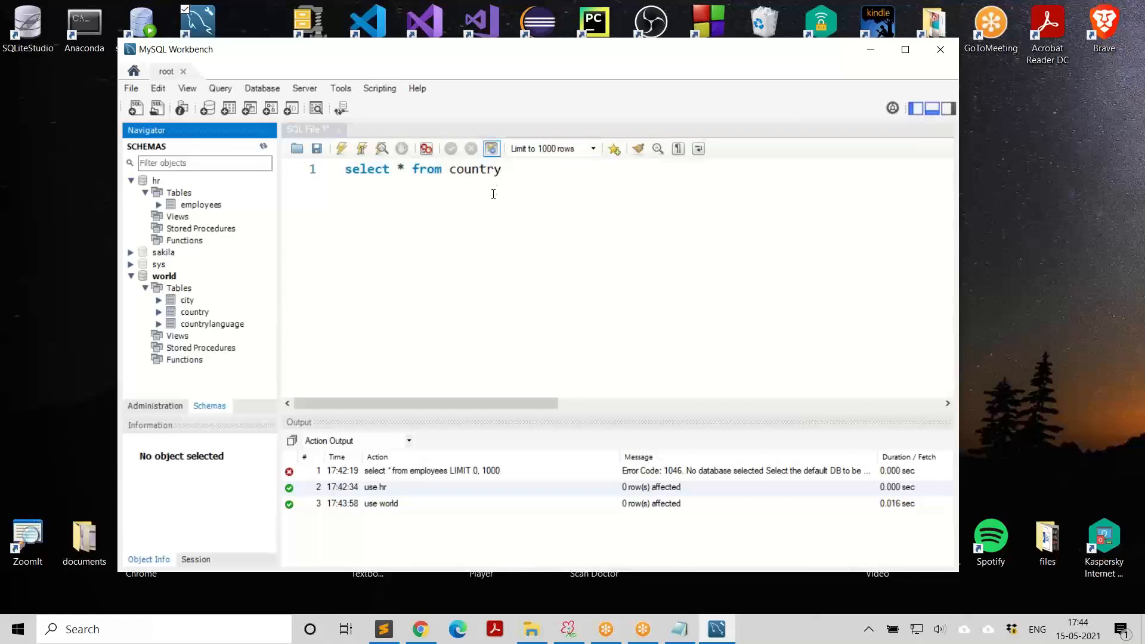
left_click(501, 170)
left_click(343, 152)
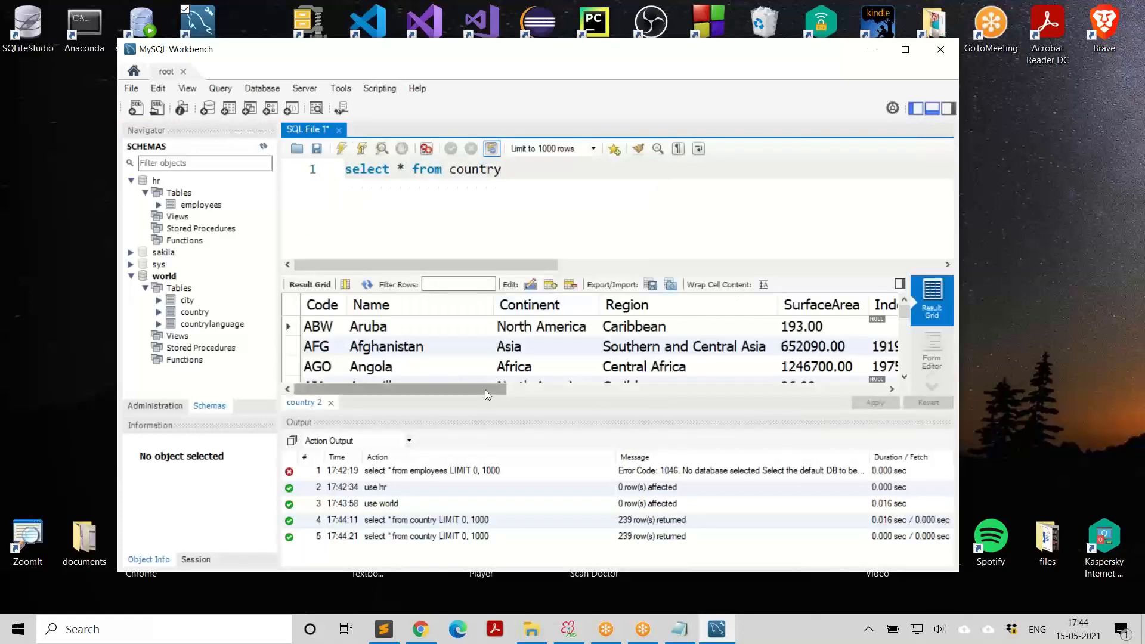
Maximize the Workbench window, close the existing country result set and execute the country query again
left_click(485, 389)
left_click_drag(666, 396, 444, 405)
left_click_drag(905, 311, 910, 371)
left_click(906, 50)
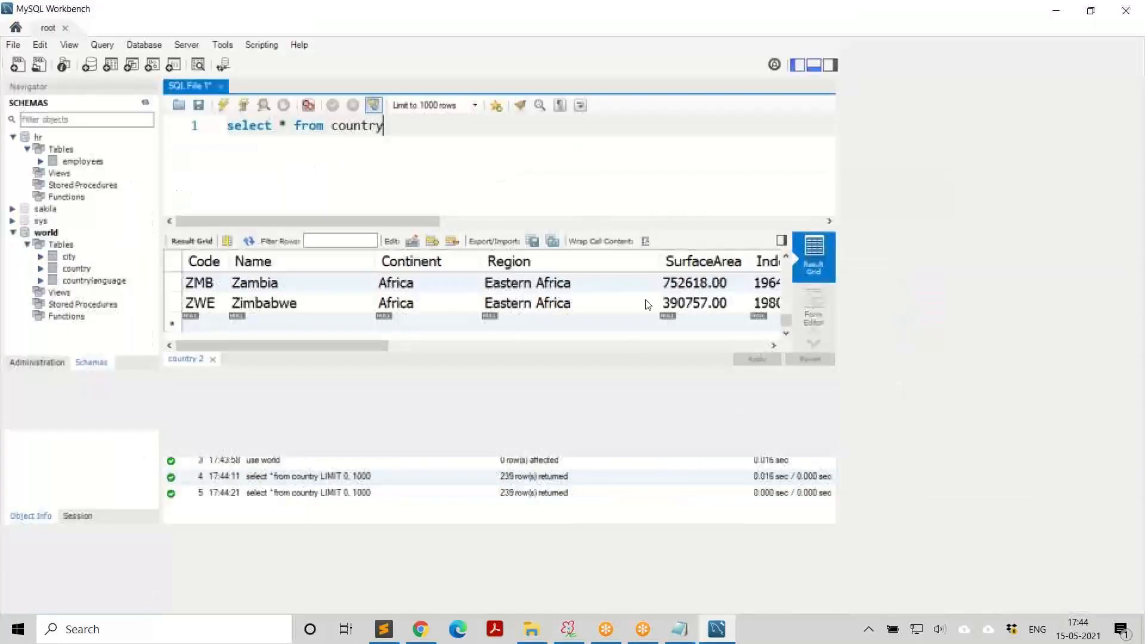
left_click(213, 447)
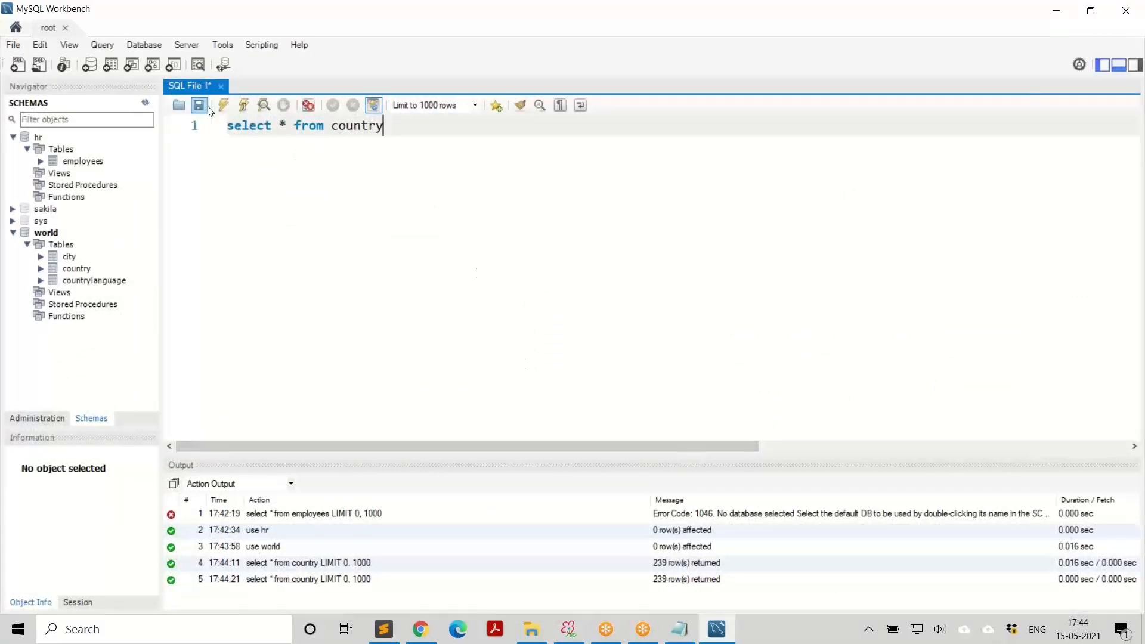
left_click(224, 106)
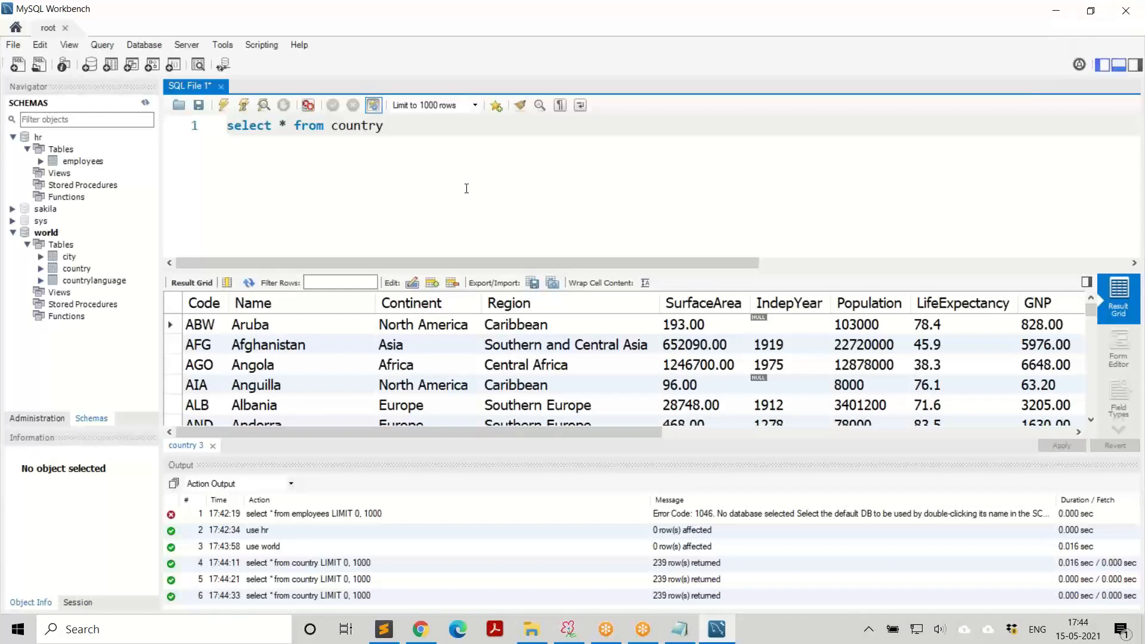
Close MySQL Workbench and look over the MySQL entries among the programs installed on Windows
left_click(1126, 10)
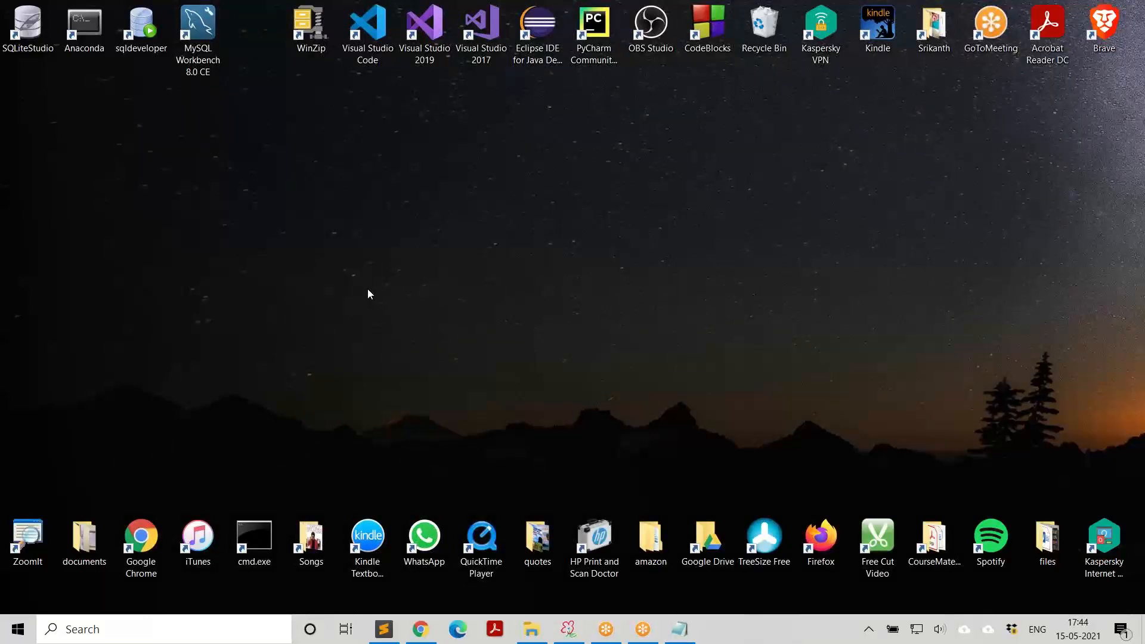
left_click(18, 629)
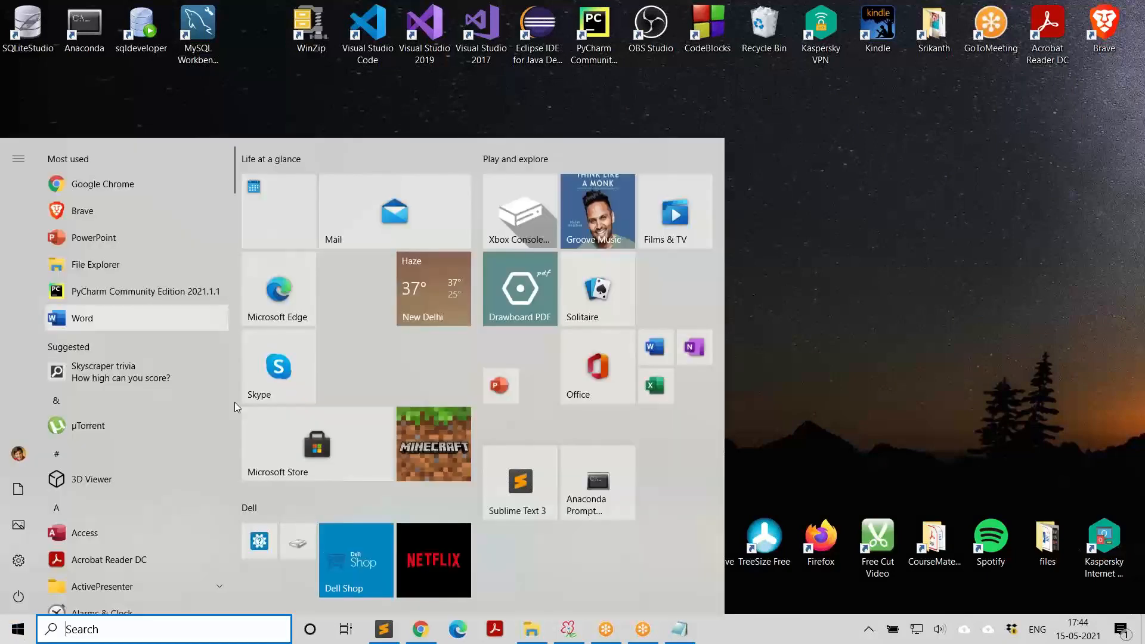
scroll(188, 477, "down", 5)
scroll(185, 475, "down", 10)
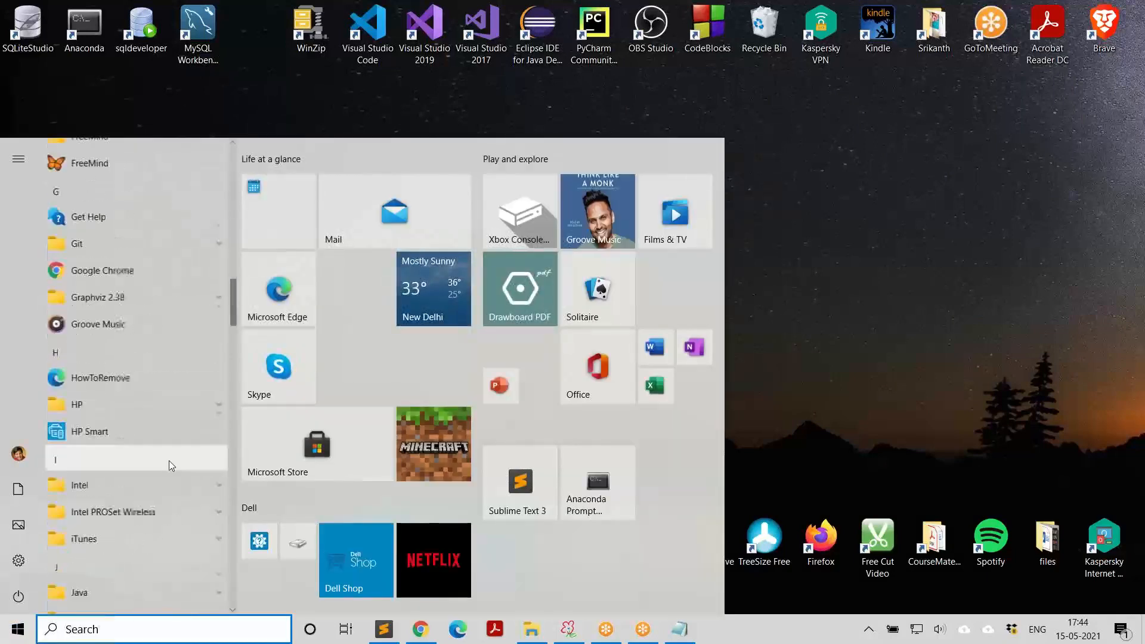
scroll(178, 457, "down", 10)
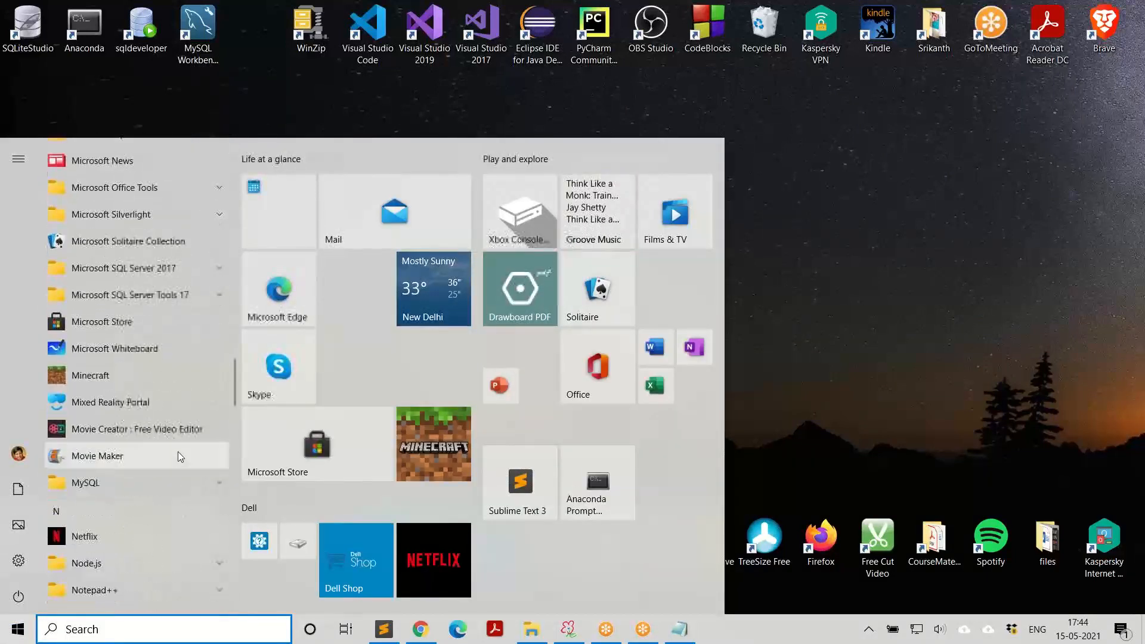
left_click(220, 198)
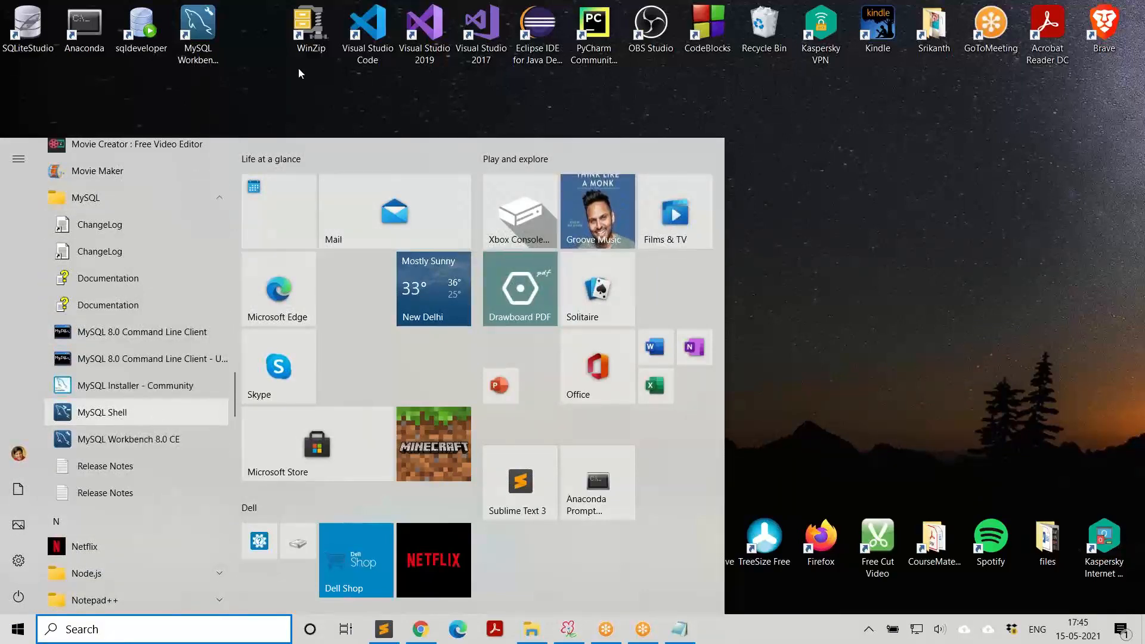
left_click(383, 102)
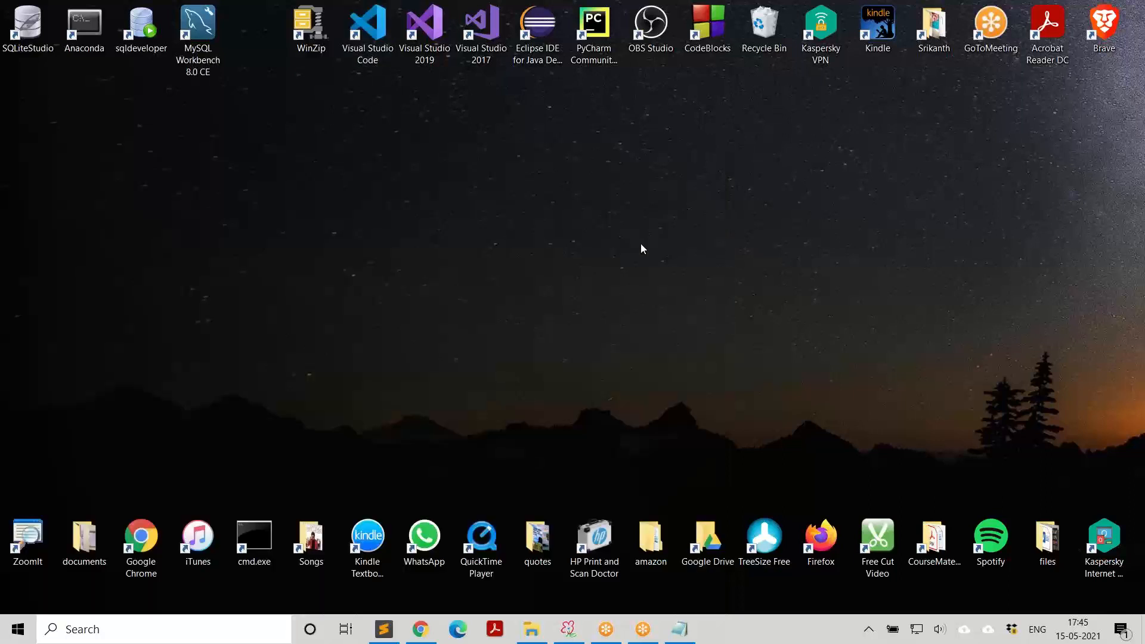